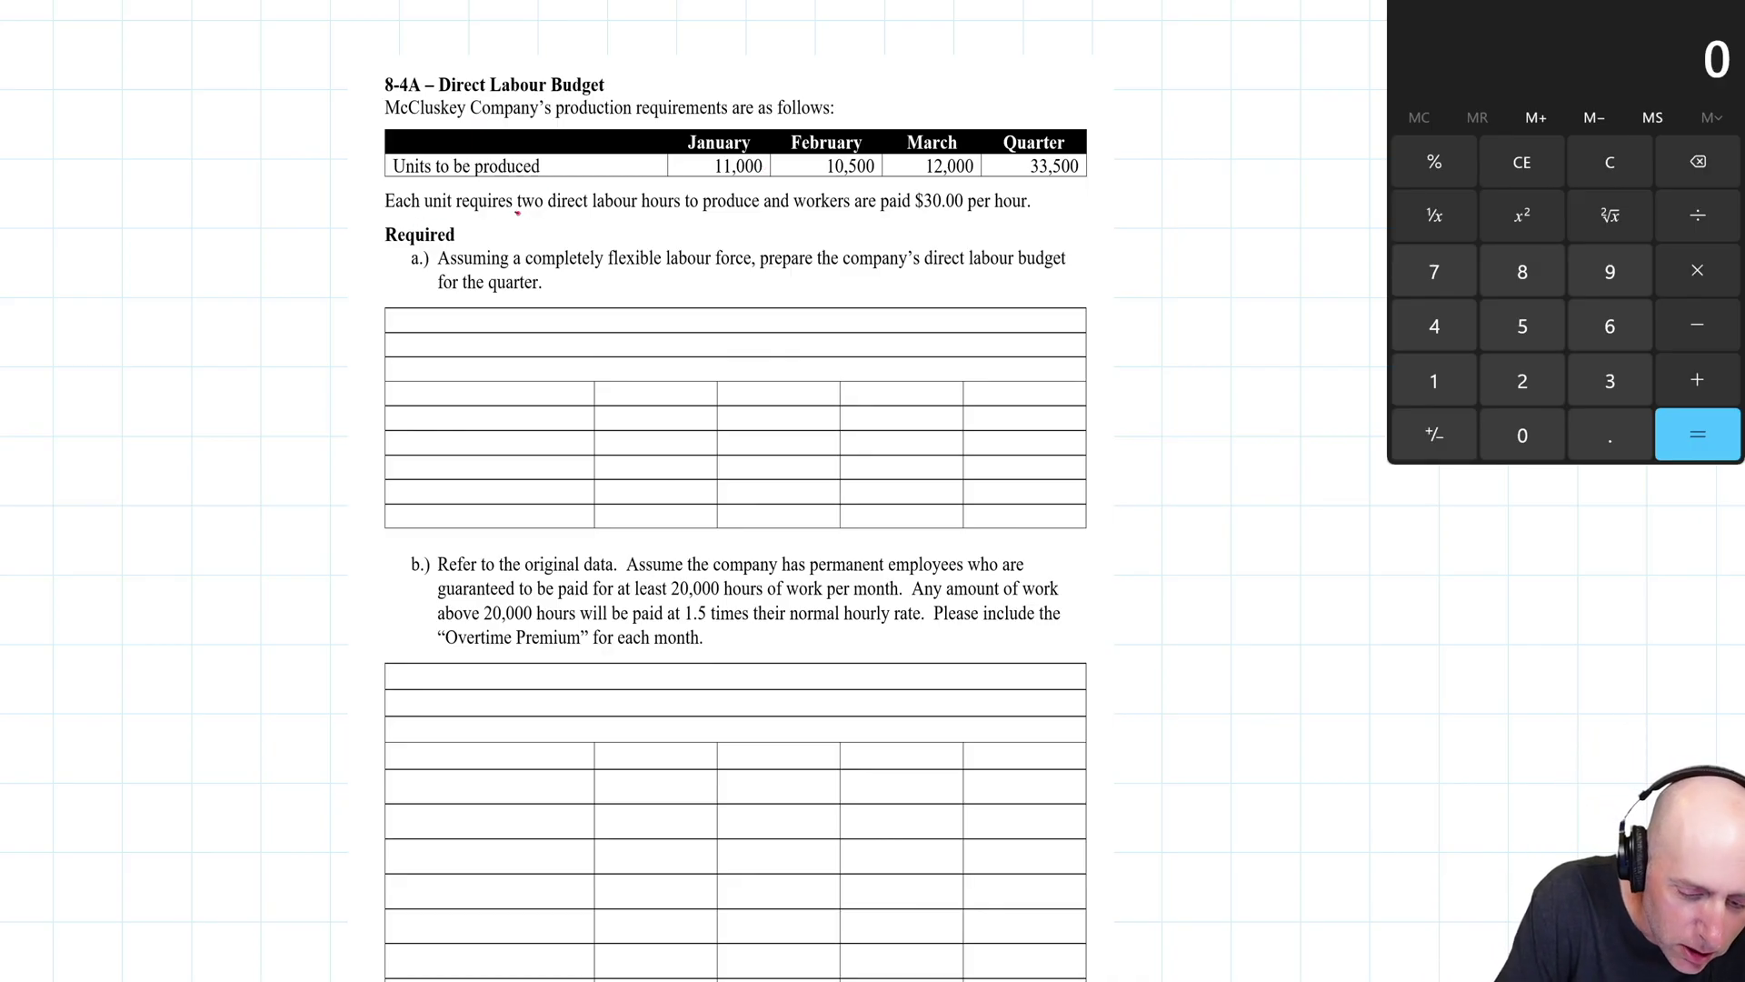
Step: Underline "two direct labour" in red, box the word "two", and write 2 beneath it
{"action": "left_click_drag", "start_coordinate": [517, 211], "coordinate": [639, 213]}
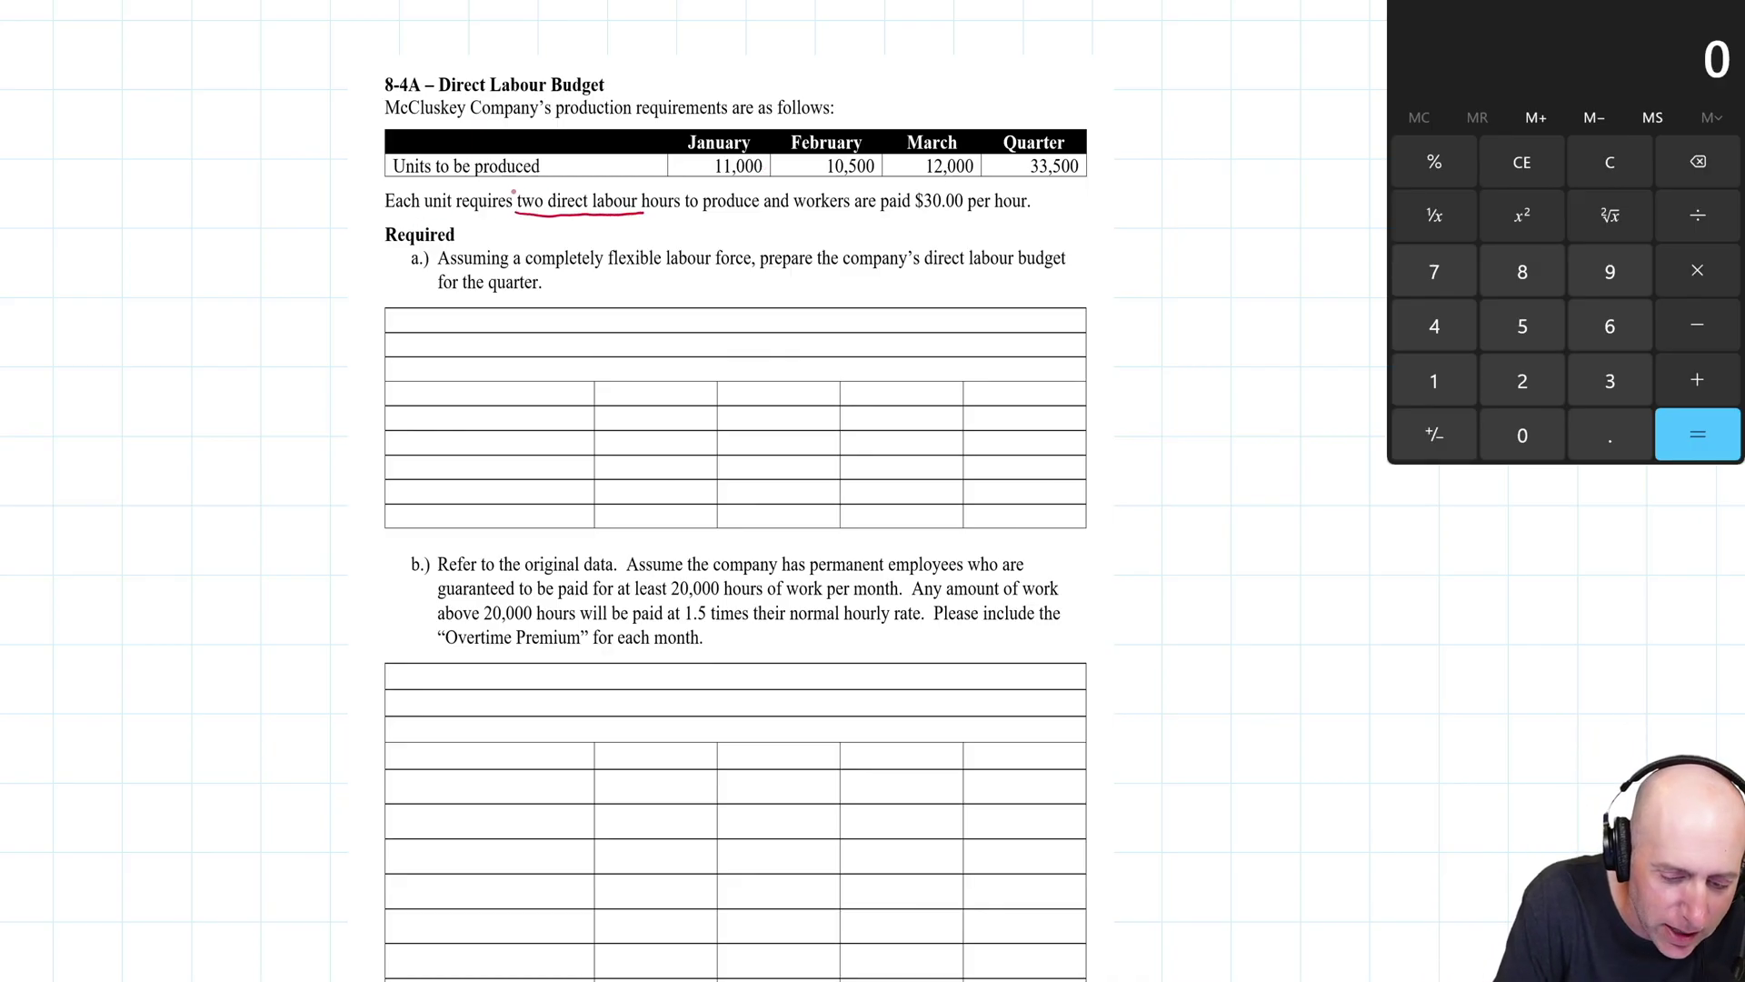
{"action": "mouse_move", "coordinate": [516, 190]}
{"action": "left_mouse_down"}
{"action": "mouse_move", "coordinate": [517, 216]}
{"action": "mouse_move", "coordinate": [542, 212]}
{"action": "left_mouse_up"}
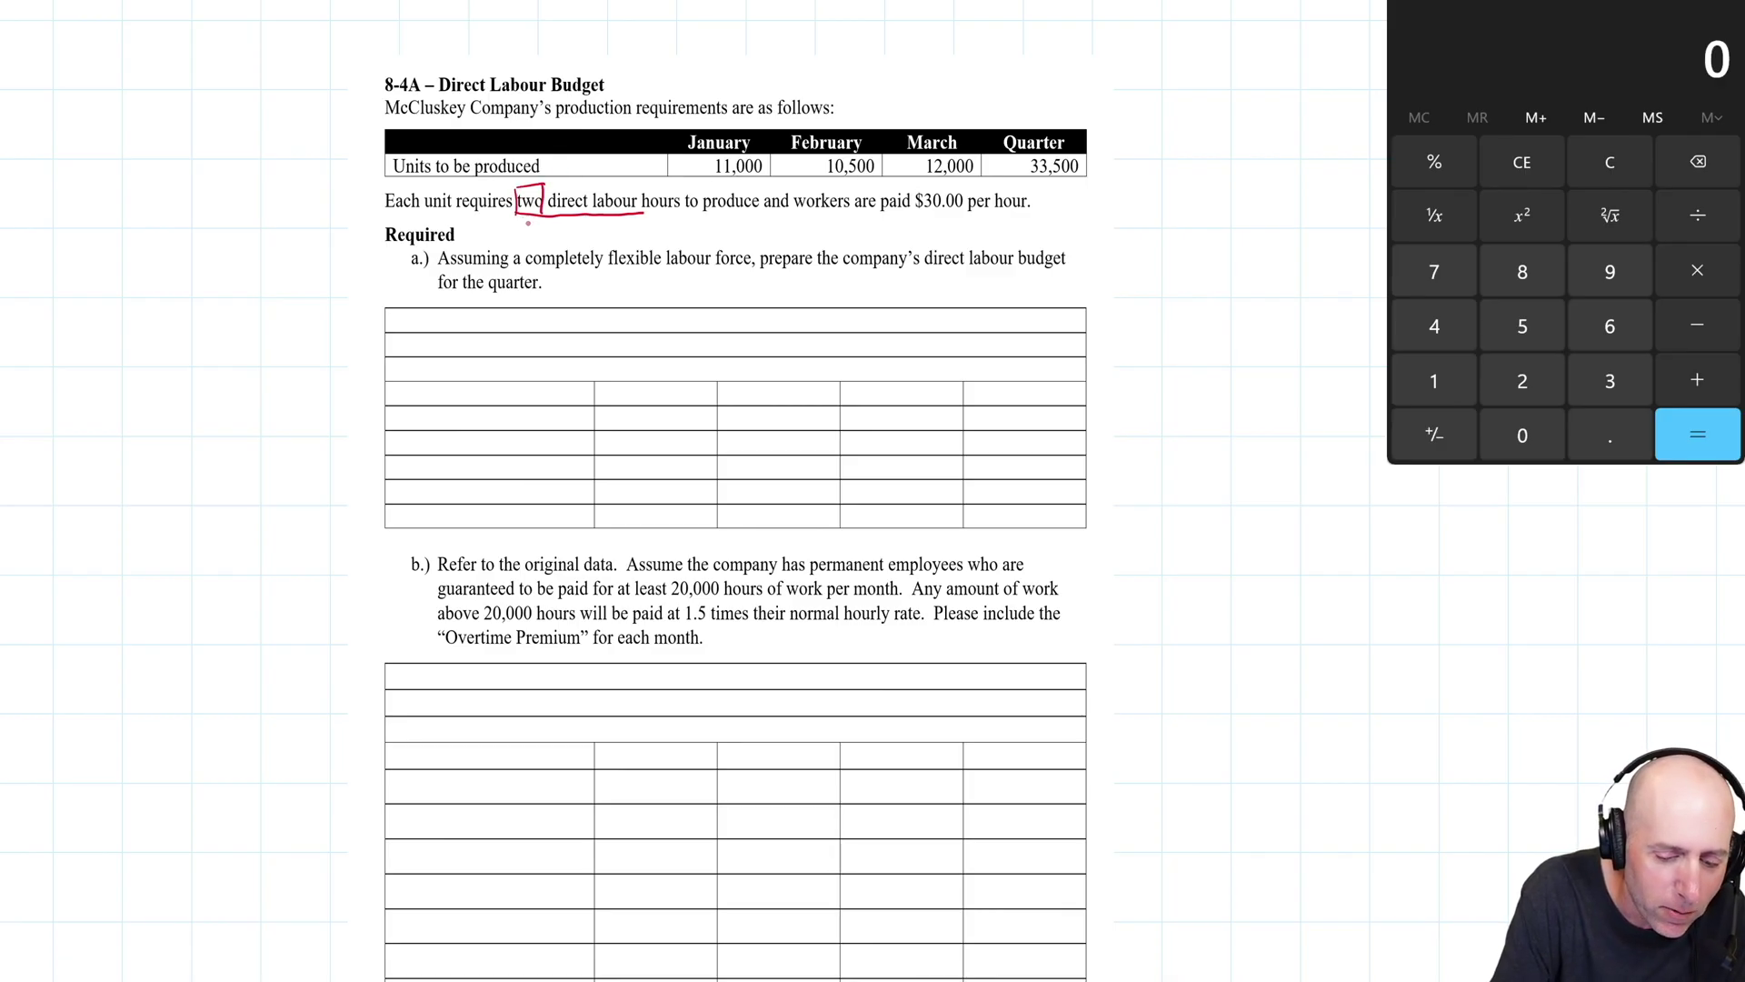
{"action": "left_click_drag", "start_coordinate": [526, 222], "coordinate": [543, 234]}
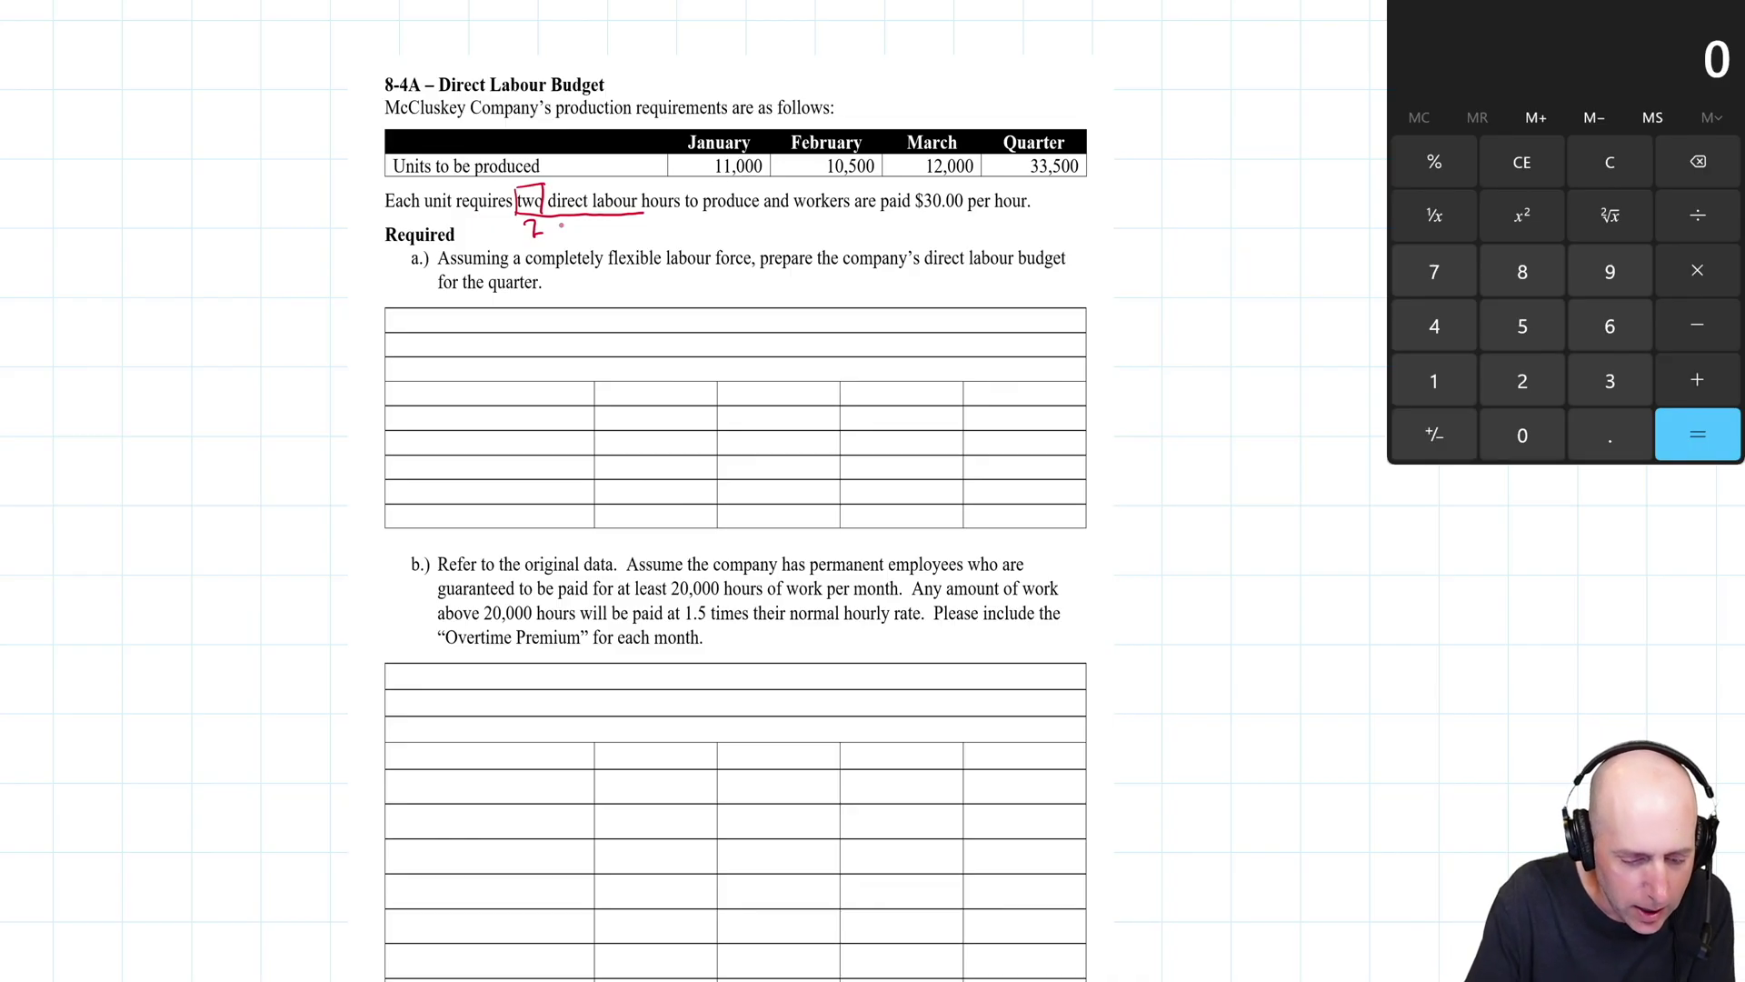
Step: Handwrite the heading McCluskey Company, Direct Labour Budget, For the Quarter Ended Mar 31
{"action": "left_click_drag", "start_coordinate": [617, 316], "coordinate": [817, 318]}
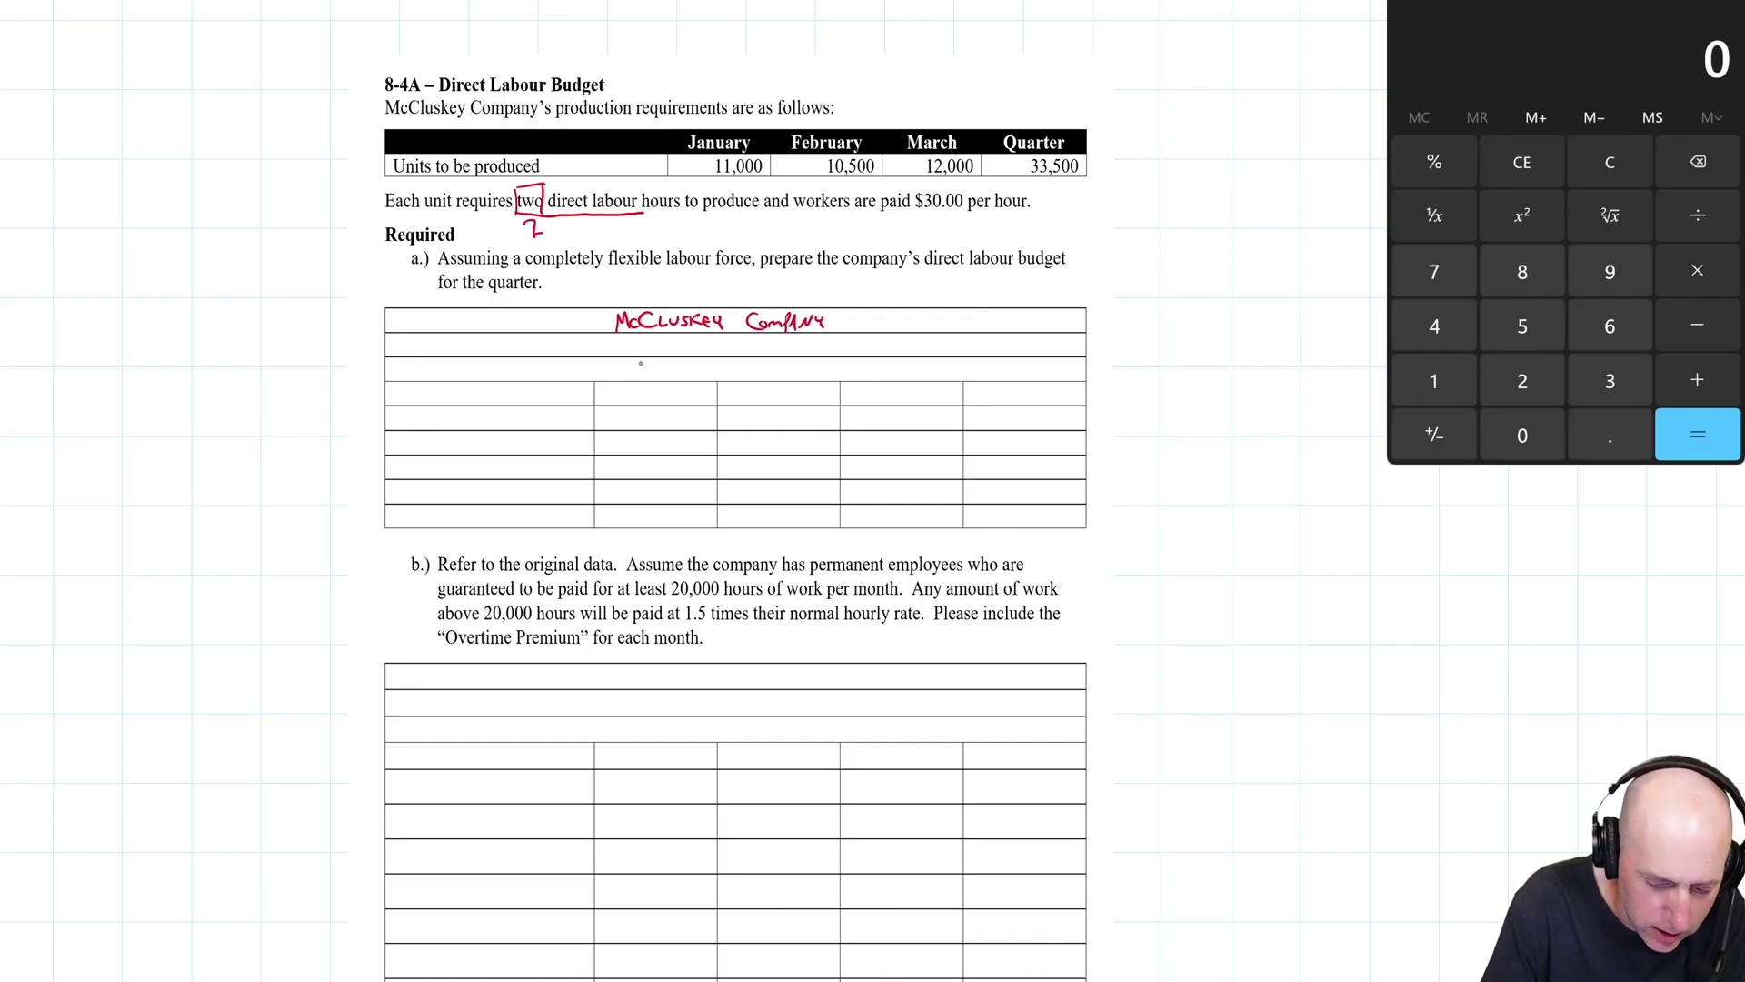
{"action": "left_click_drag", "start_coordinate": [597, 341], "coordinate": [842, 344]}
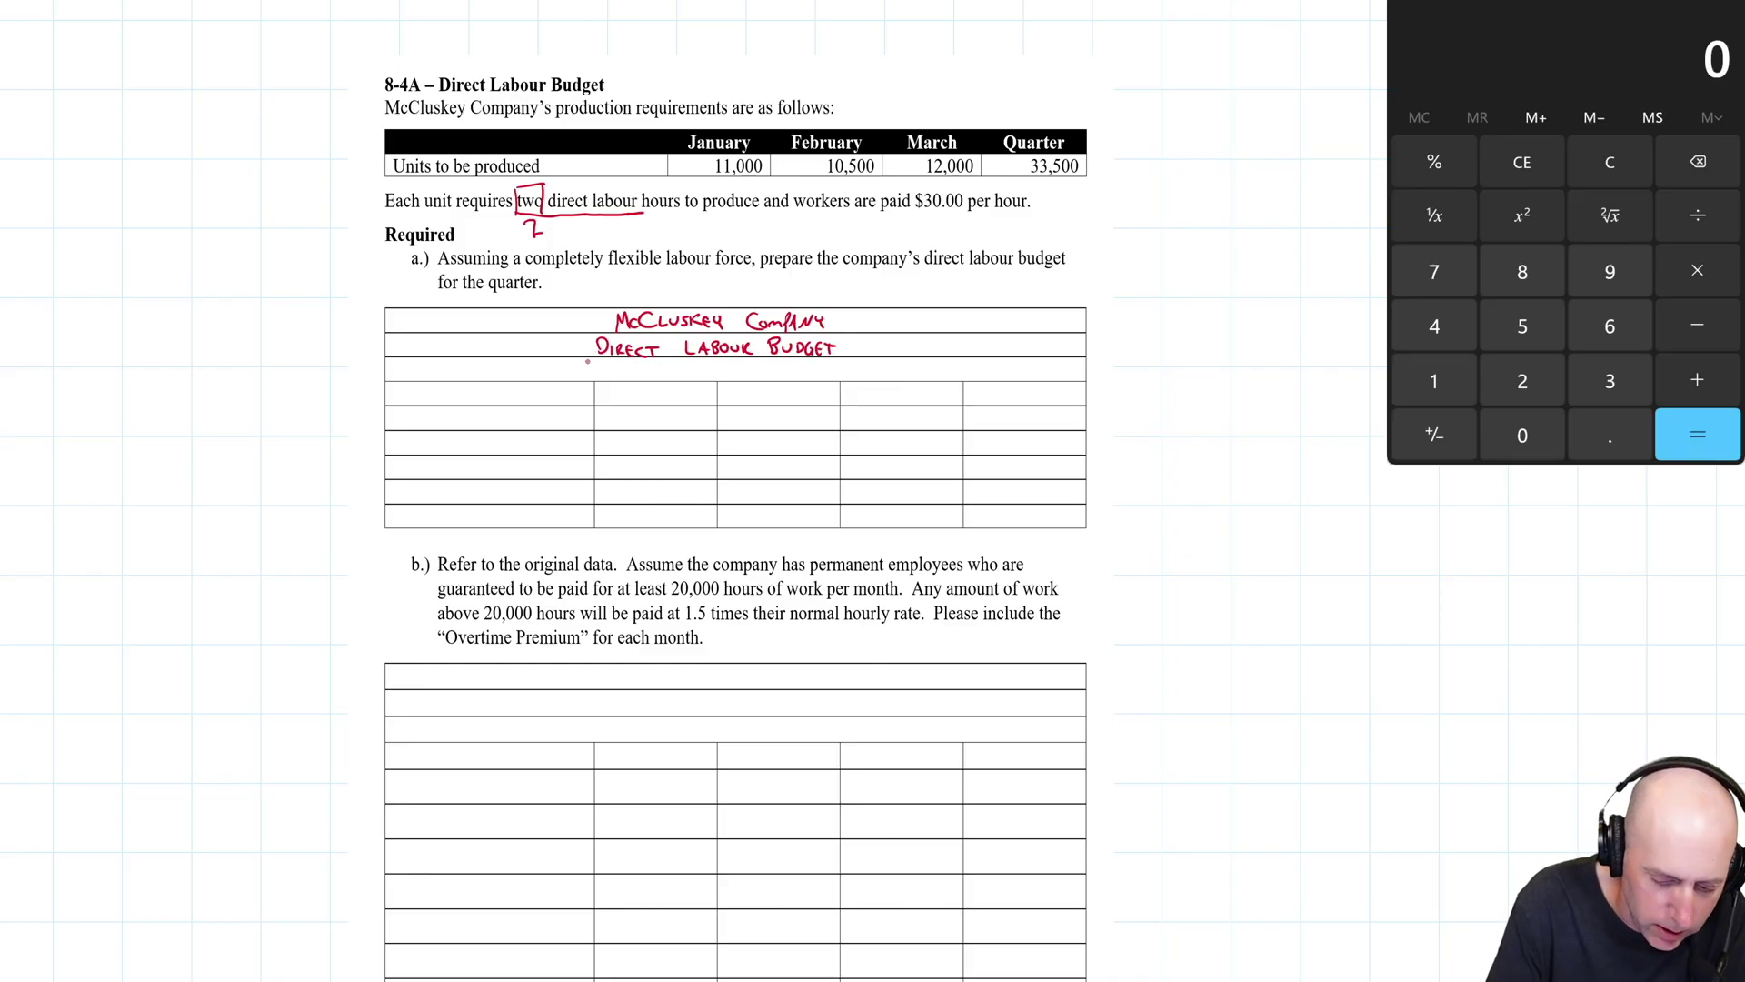
{"action": "left_click_drag", "start_coordinate": [581, 368], "coordinate": [805, 379]}
{"action": "left_click_drag", "start_coordinate": [804, 369], "coordinate": [881, 380]}
{"action": "left_click", "coordinate": [839, 374]}
{"action": "left_click_drag", "start_coordinate": [895, 367], "coordinate": [895, 380]}
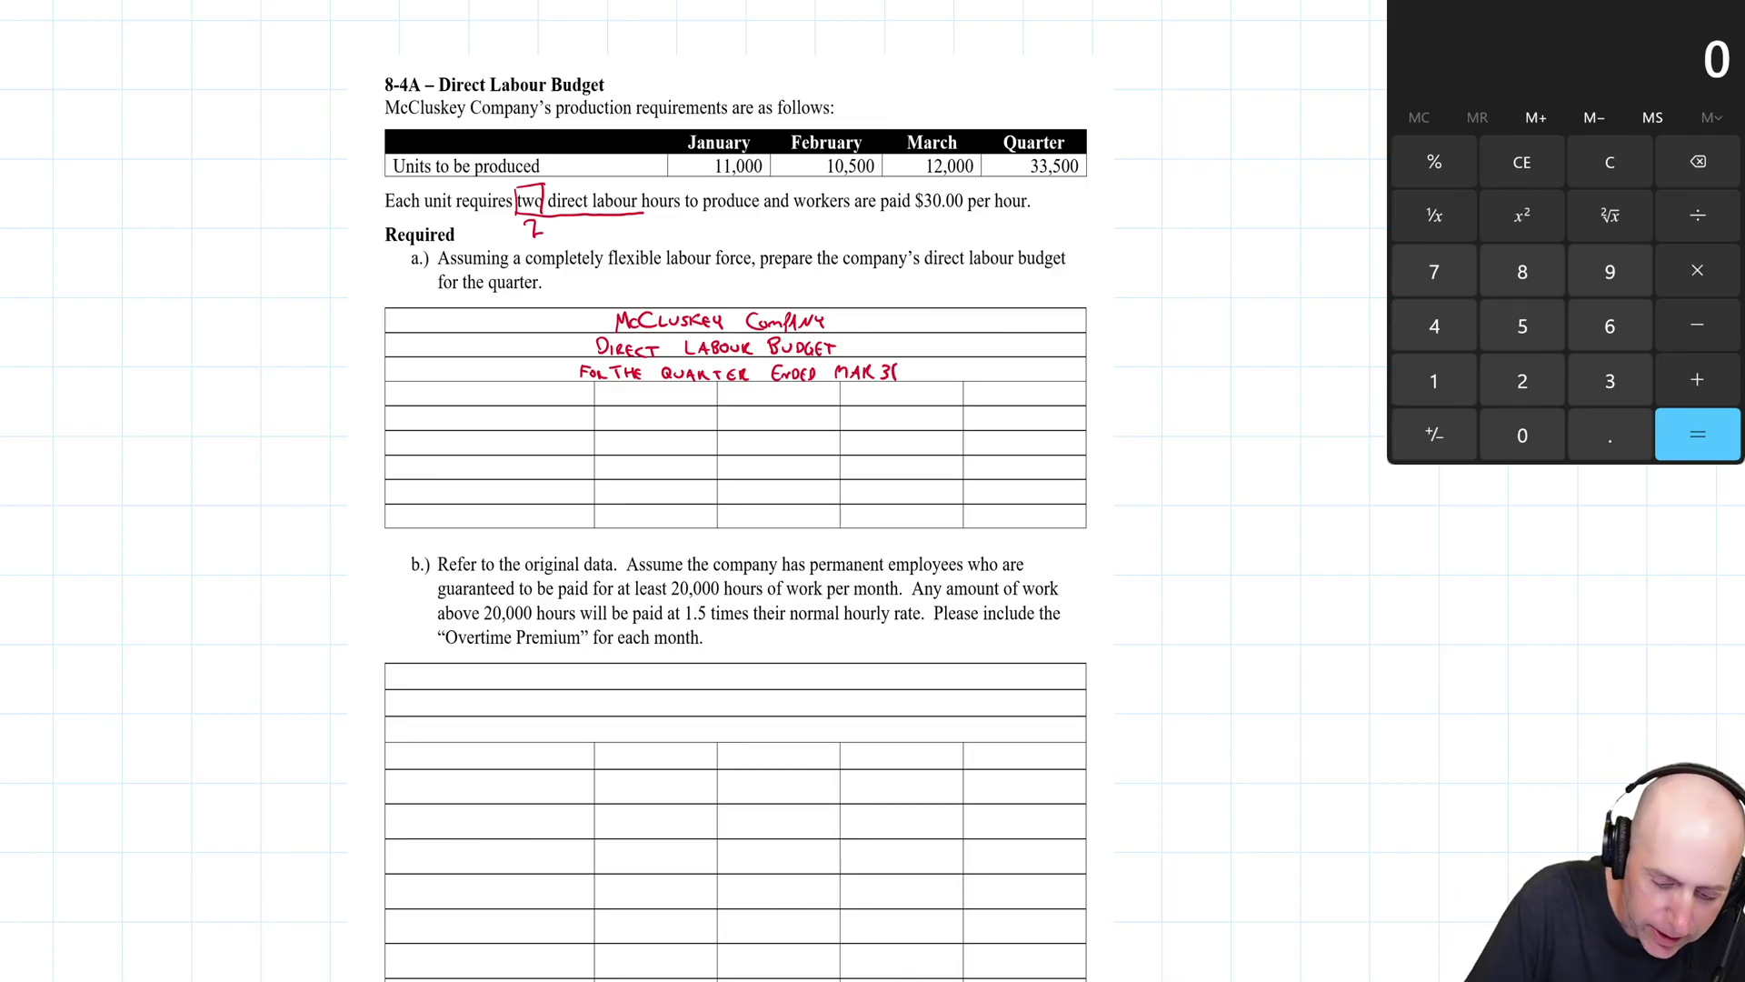
Step: Add the JAN, FEB, MAR and QUARTER column headers under the heading
{"action": "mouse_move", "coordinate": [635, 387]}
{"action": "left_mouse_down"}
{"action": "mouse_move", "coordinate": [628, 406]}
{"action": "mouse_move", "coordinate": [647, 389]}
{"action": "mouse_move", "coordinate": [651, 407]}
{"action": "mouse_move", "coordinate": [667, 391]}
{"action": "mouse_move", "coordinate": [760, 406]}
{"action": "left_mouse_up"}
{"action": "left_click_drag", "start_coordinate": [757, 400], "coordinate": [1047, 391]}
{"action": "left_click_drag", "start_coordinate": [1043, 393], "coordinate": [1050, 398]}
{"action": "left_click_drag", "start_coordinate": [1051, 406], "coordinate": [1057, 393]}
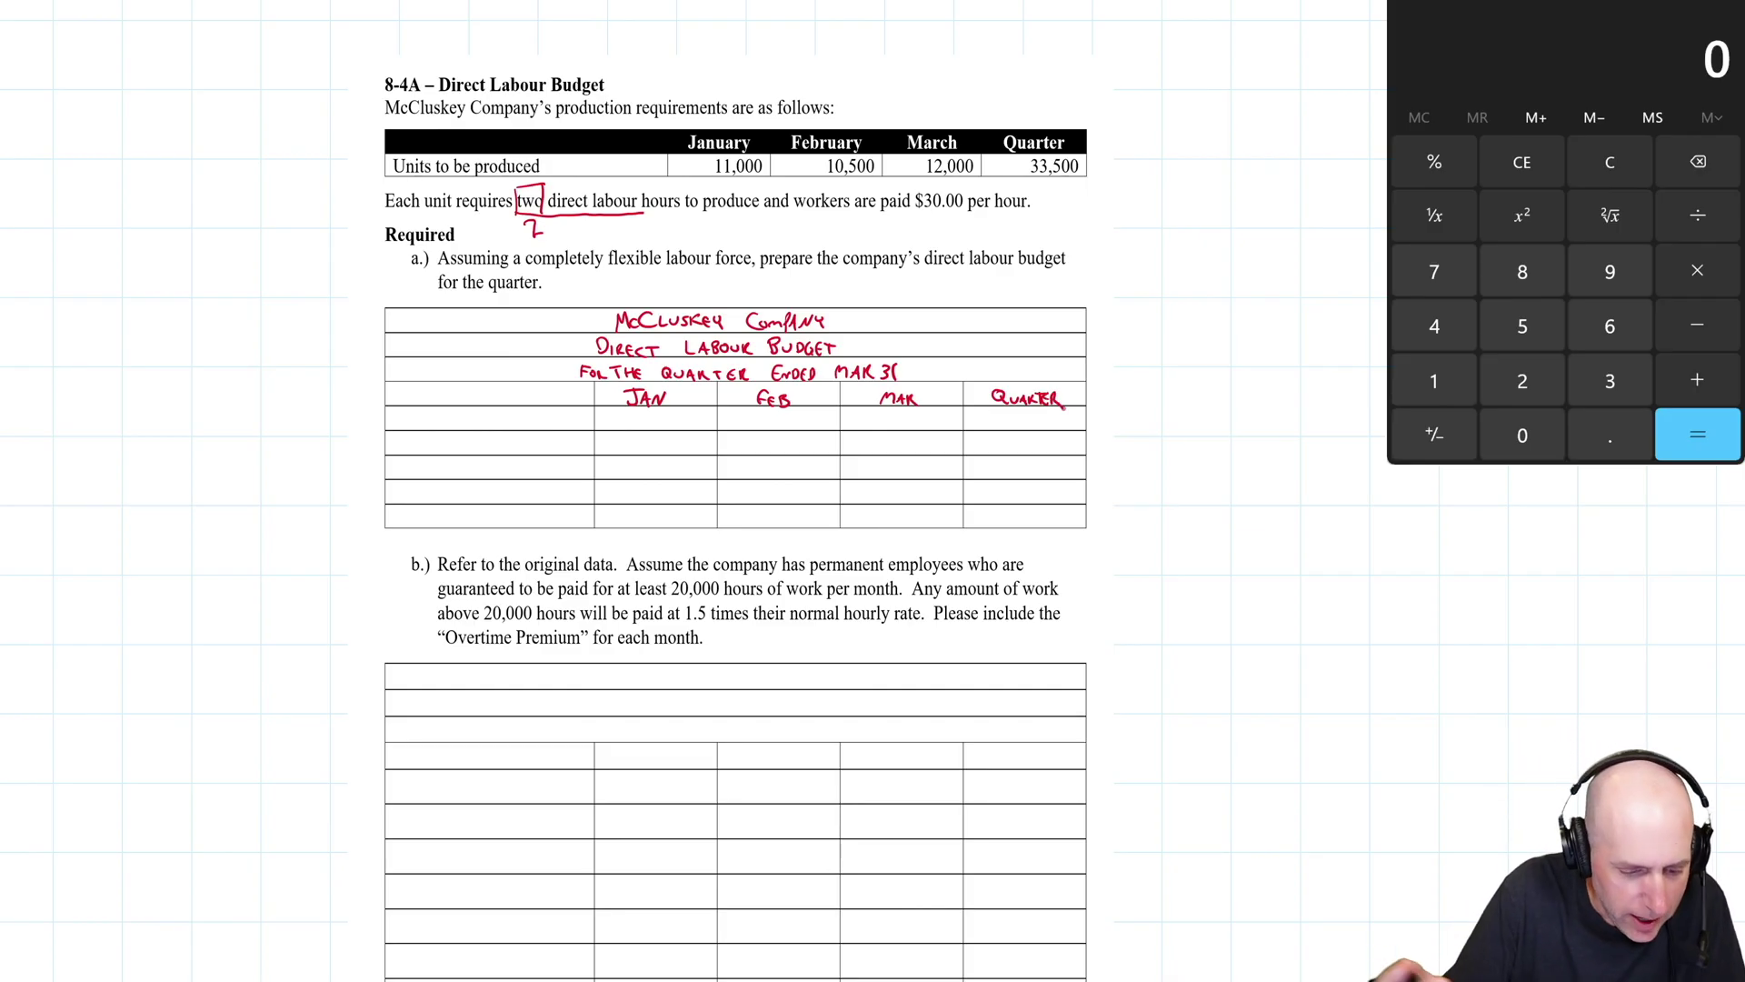
Step: Write the first row label "Units to be Produced" in table a
{"action": "left_click_drag", "start_coordinate": [406, 414], "coordinate": [435, 429]}
{"action": "left_click_drag", "start_coordinate": [438, 418], "coordinate": [443, 431]}
{"action": "mouse_move", "coordinate": [456, 418]}
{"action": "left_mouse_down"}
{"action": "mouse_move", "coordinate": [447, 430]}
{"action": "mouse_move", "coordinate": [478, 429]}
{"action": "left_mouse_up"}
{"action": "left_click_drag", "start_coordinate": [473, 422], "coordinate": [532, 429]}
{"action": "mouse_move", "coordinate": [532, 414]}
{"action": "left_mouse_down"}
{"action": "mouse_move", "coordinate": [651, 429]}
{"action": "mouse_move", "coordinate": [769, 416]}
{"action": "mouse_move", "coordinate": [775, 430]}
{"action": "left_mouse_up"}
Step: Fill in units of 10,500 for February, 12,000 for March and 33,500 for the quarter
{"action": "left_click_drag", "start_coordinate": [787, 415], "coordinate": [792, 417]}
{"action": "left_click_drag", "start_coordinate": [805, 415], "coordinate": [901, 426]}
{"action": "left_click_drag", "start_coordinate": [903, 425], "coordinate": [1018, 423]}
{"action": "left_click_drag", "start_coordinate": [1028, 417], "coordinate": [1035, 417]}
{"action": "left_click", "coordinate": [1044, 418]}
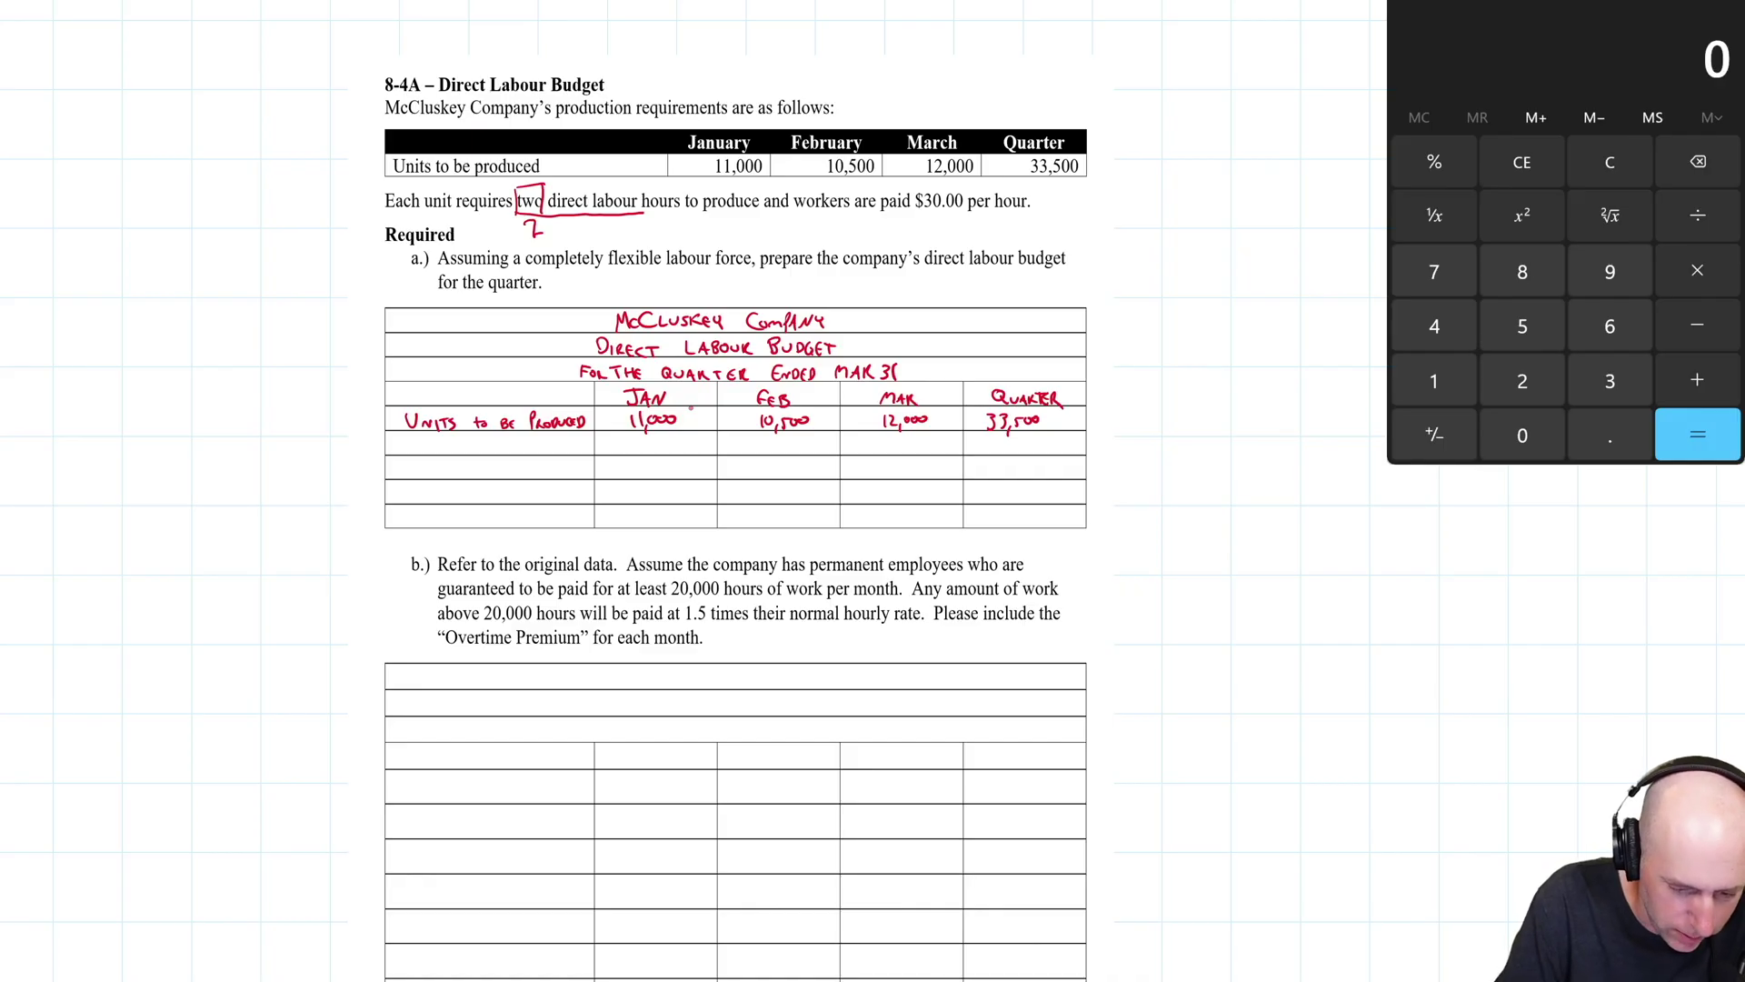
Step: Add an "x DL Hours/unit" row with x2 in every column, underlined
{"action": "left_click_drag", "start_coordinate": [405, 440], "coordinate": [544, 452]}
{"action": "left_click_drag", "start_coordinate": [549, 436], "coordinate": [548, 455]}
{"action": "left_click_drag", "start_coordinate": [538, 444], "coordinate": [655, 451]}
{"action": "mouse_move", "coordinate": [655, 438]}
{"action": "left_mouse_down"}
{"action": "mouse_move", "coordinate": [643, 451]}
{"action": "mouse_move", "coordinate": [784, 456]}
{"action": "left_mouse_up"}
{"action": "mouse_move", "coordinate": [784, 442]}
{"action": "left_mouse_down"}
{"action": "mouse_move", "coordinate": [768, 456]}
{"action": "mouse_move", "coordinate": [900, 451]}
{"action": "left_mouse_up"}
{"action": "left_click_drag", "start_coordinate": [900, 440], "coordinate": [888, 451]}
{"action": "left_click_drag", "start_coordinate": [905, 443], "coordinate": [995, 454]}
{"action": "left_click_drag", "start_coordinate": [1014, 442], "coordinate": [1032, 452]}
{"action": "left_click_drag", "start_coordinate": [628, 455], "coordinate": [1056, 462]}
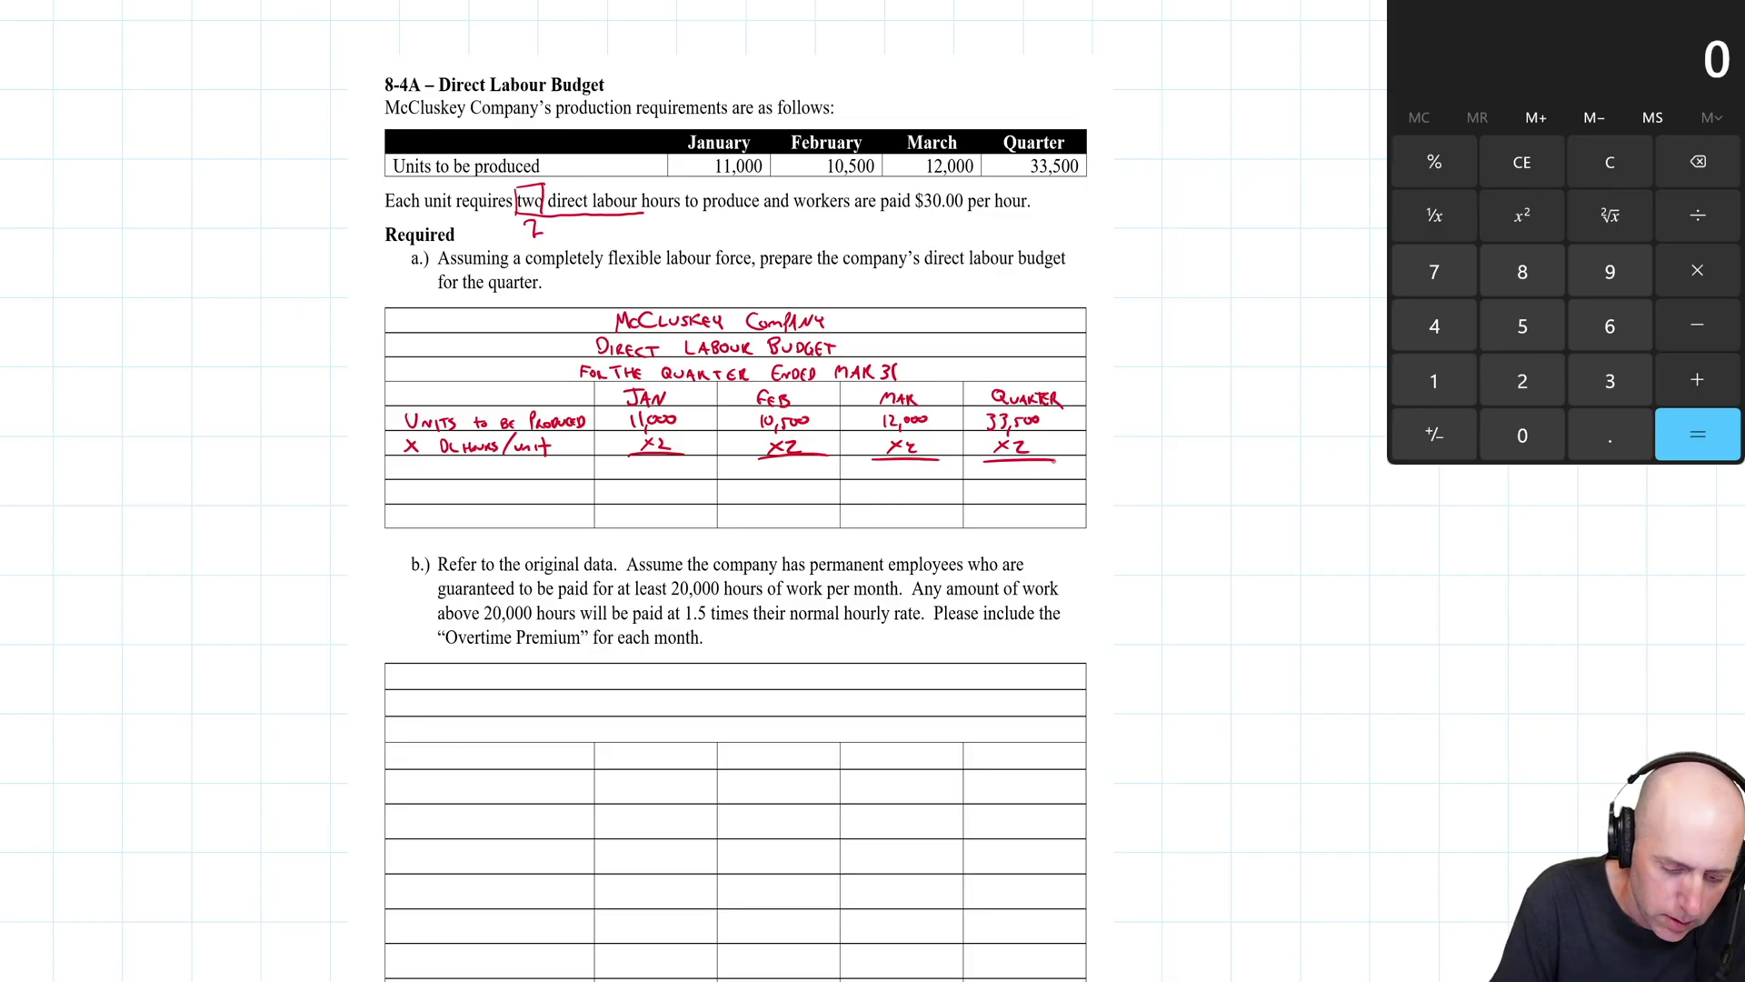
Step: Add a DL Hours Needed row with 22,000, 21,000 and 24,000 hours
{"action": "mouse_move", "coordinate": [409, 461]}
{"action": "left_mouse_down"}
{"action": "mouse_move", "coordinate": [417, 478]}
{"action": "mouse_move", "coordinate": [487, 474]}
{"action": "left_mouse_up"}
{"action": "mouse_move", "coordinate": [520, 462]}
{"action": "left_mouse_down"}
{"action": "mouse_move", "coordinate": [516, 477]}
{"action": "mouse_move", "coordinate": [664, 474]}
{"action": "left_mouse_up"}
{"action": "left_click_drag", "start_coordinate": [662, 469], "coordinate": [779, 479]}
{"action": "left_click_drag", "start_coordinate": [783, 473], "coordinate": [788, 469]}
{"action": "left_click_drag", "start_coordinate": [799, 468], "coordinate": [892, 479]}
{"action": "left_click_drag", "start_coordinate": [890, 467], "coordinate": [903, 485]}
{"action": "left_click_drag", "start_coordinate": [905, 466], "coordinate": [919, 473]}
{"action": "left_click_drag", "start_coordinate": [920, 467], "coordinate": [929, 472]}
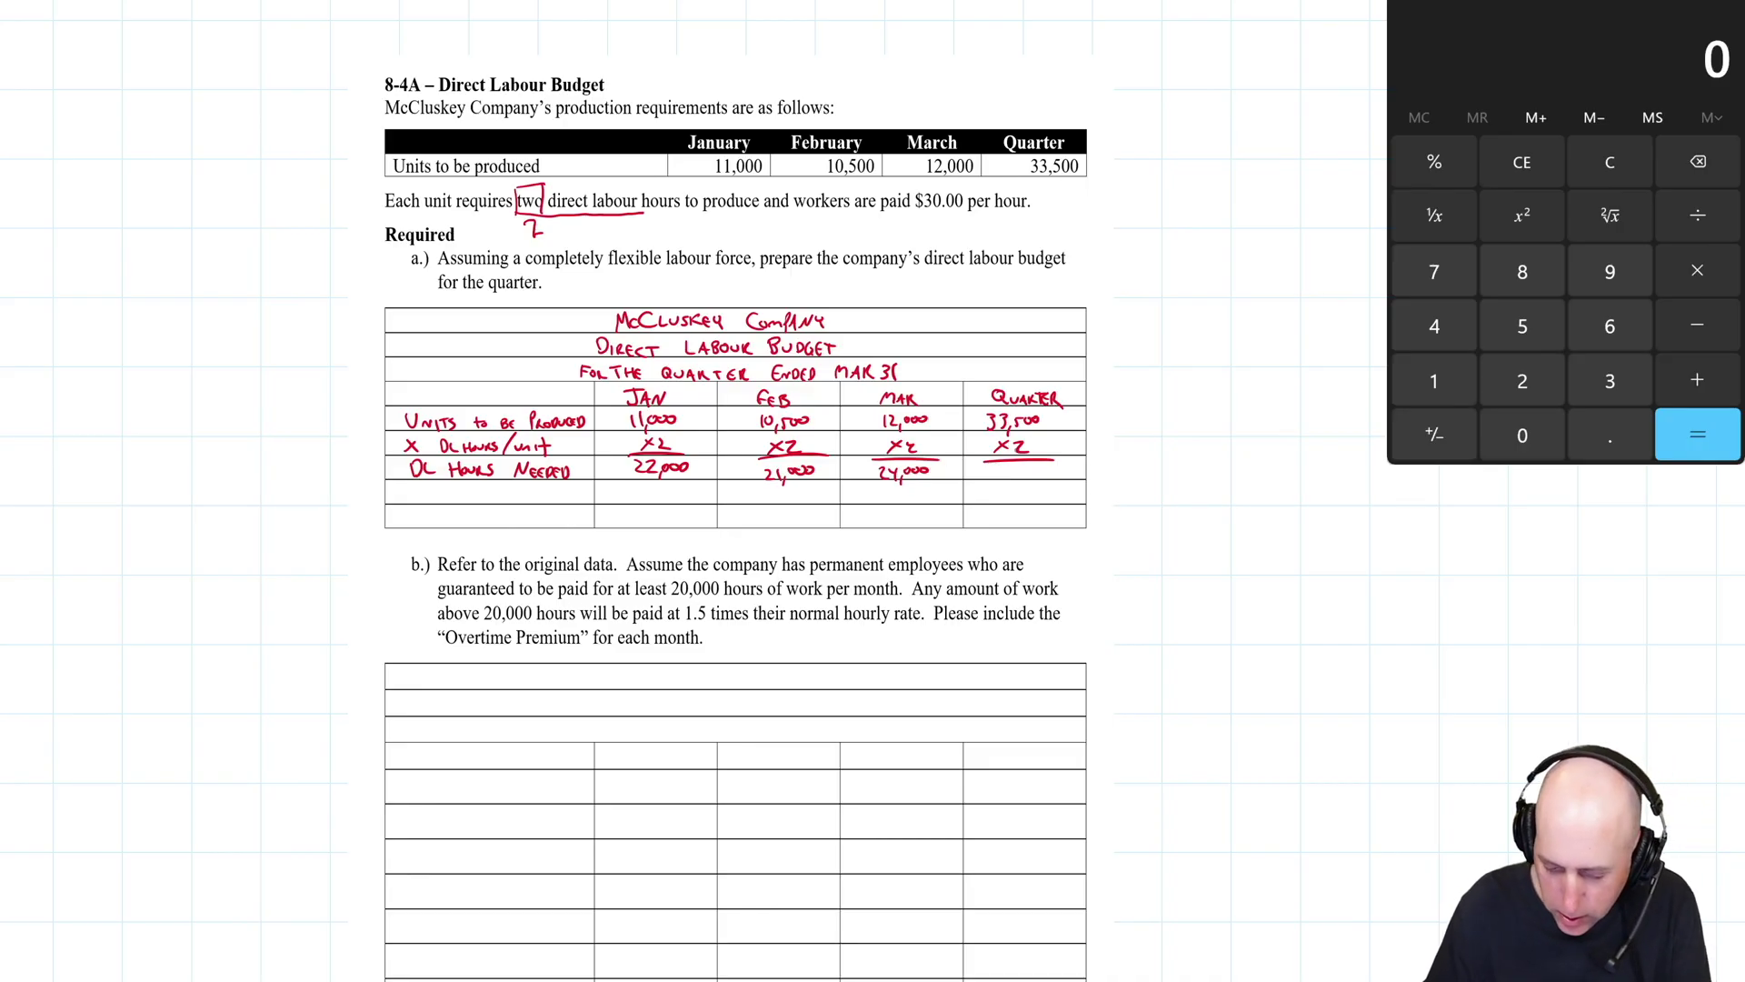
Step: Sum 22+21+24 in Calculator and write 67,000 quarter hours
{"action": "type", "text": "22+21+"}
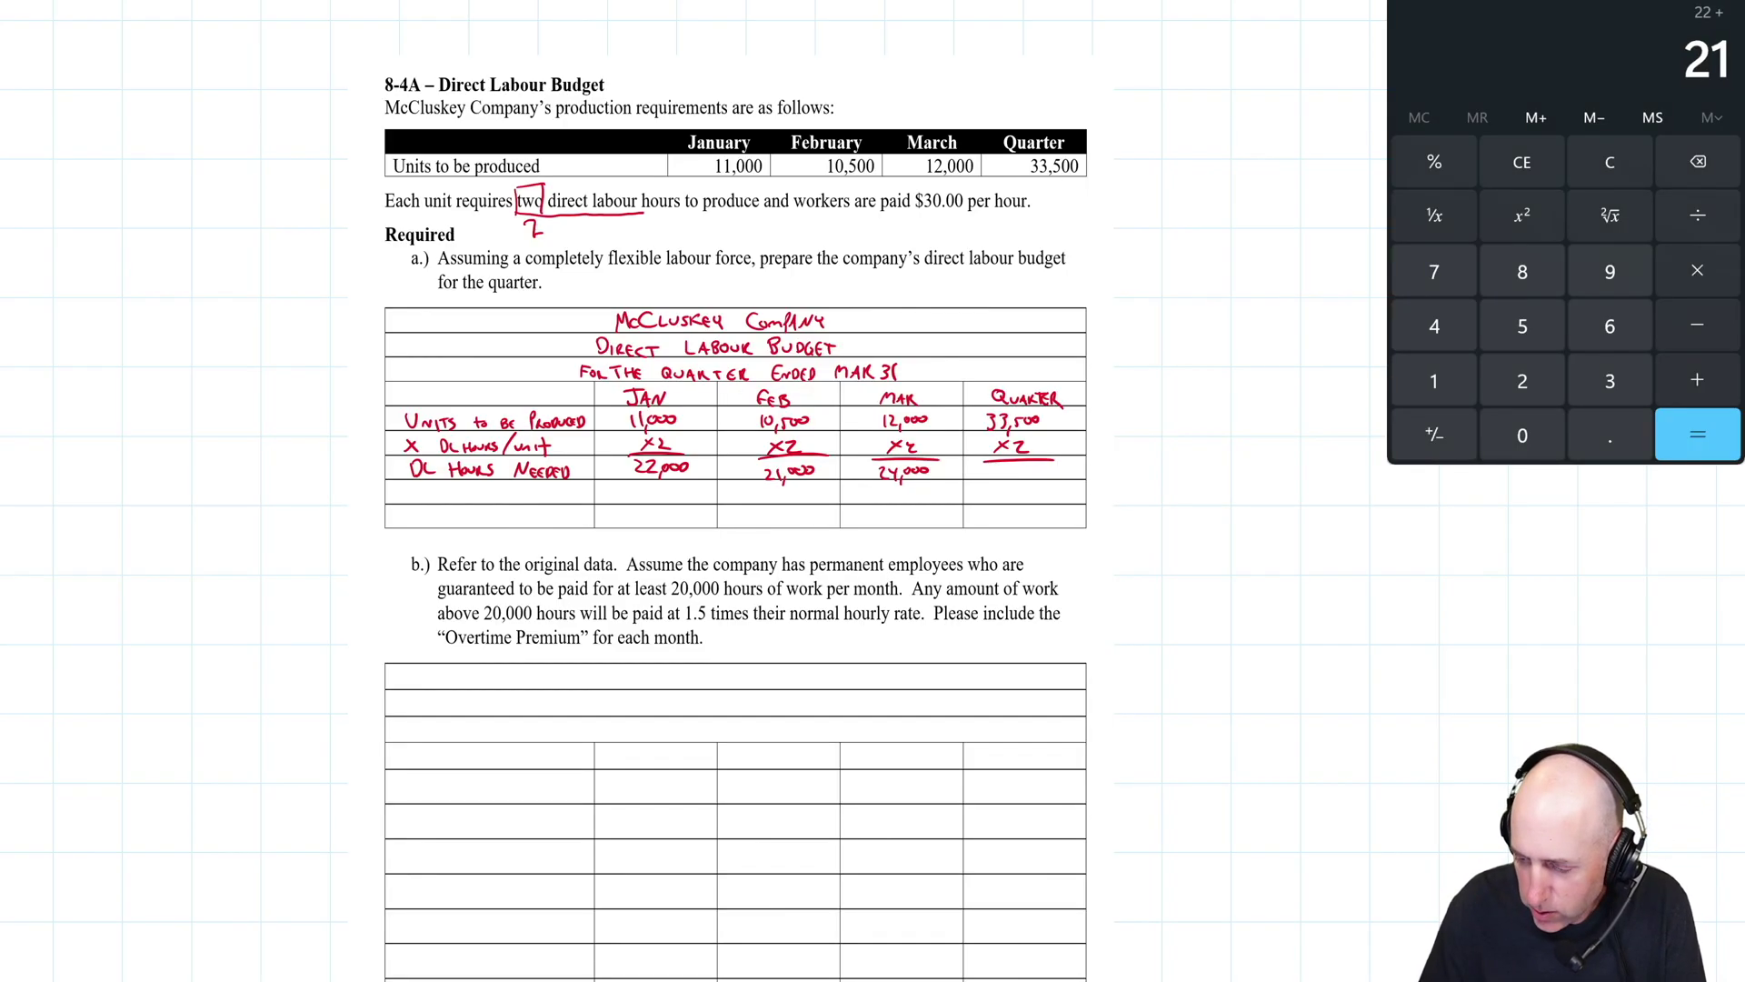
{"action": "type", "text": "24"}
{"action": "key", "text": "Return"}
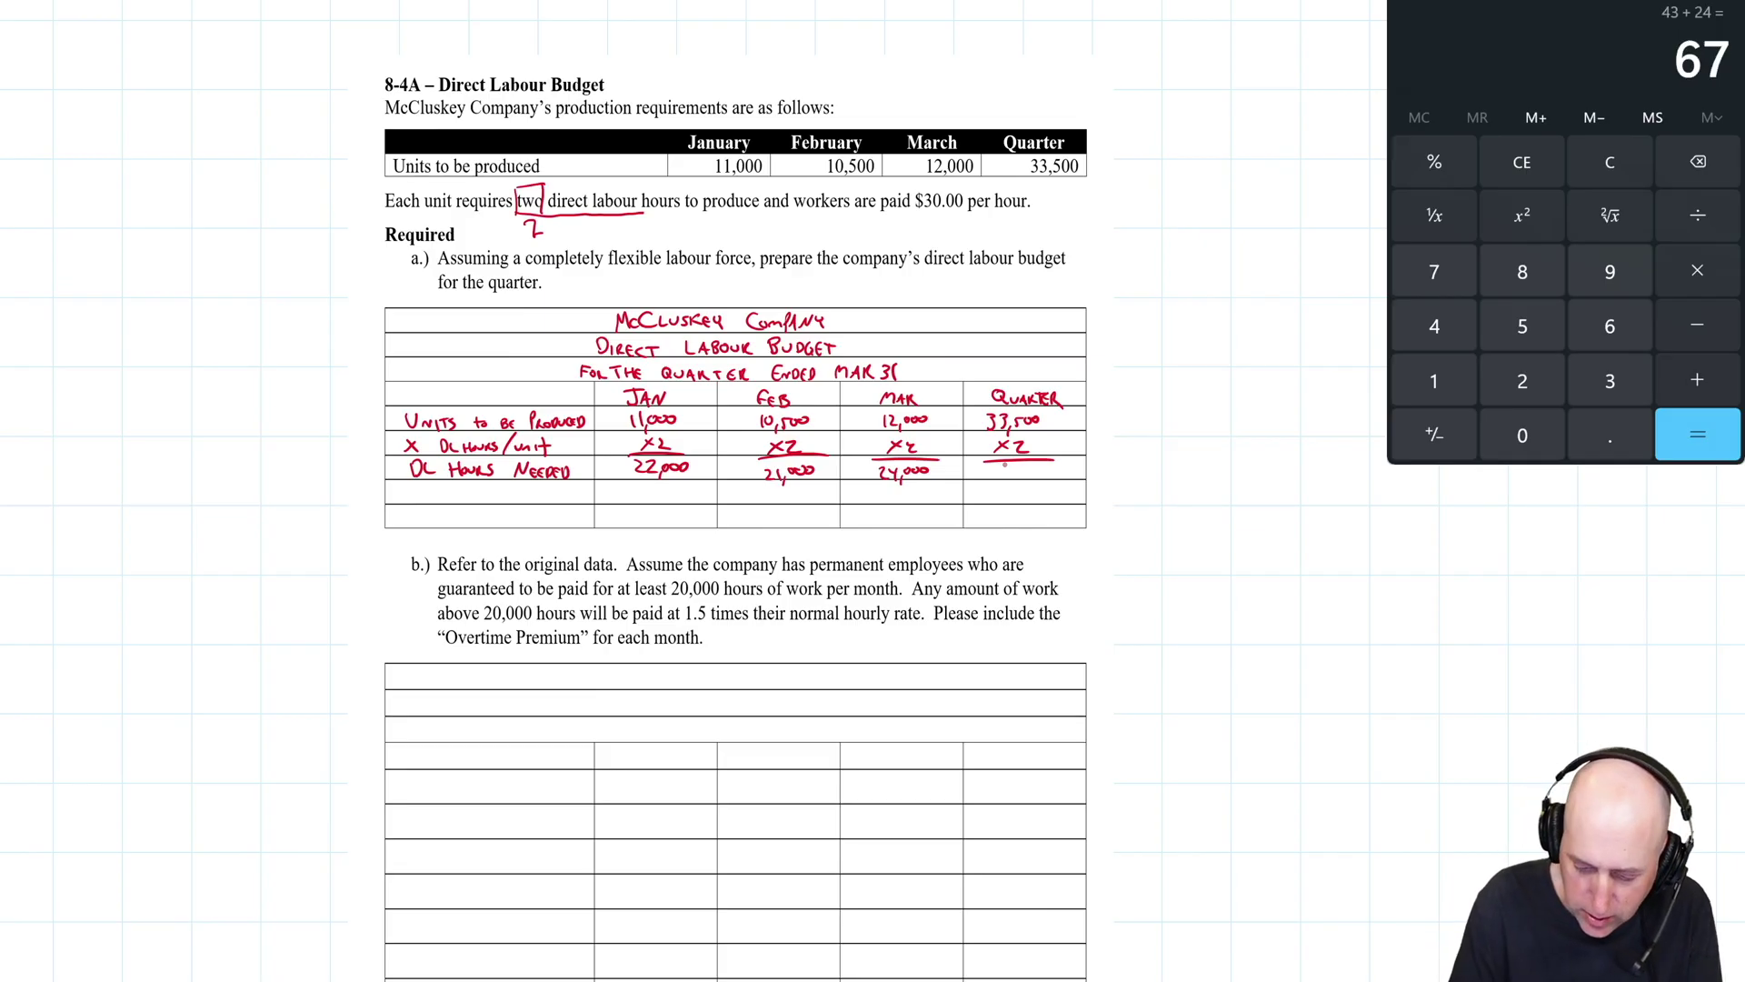
{"action": "left_click_drag", "start_coordinate": [996, 467], "coordinate": [1050, 471]}
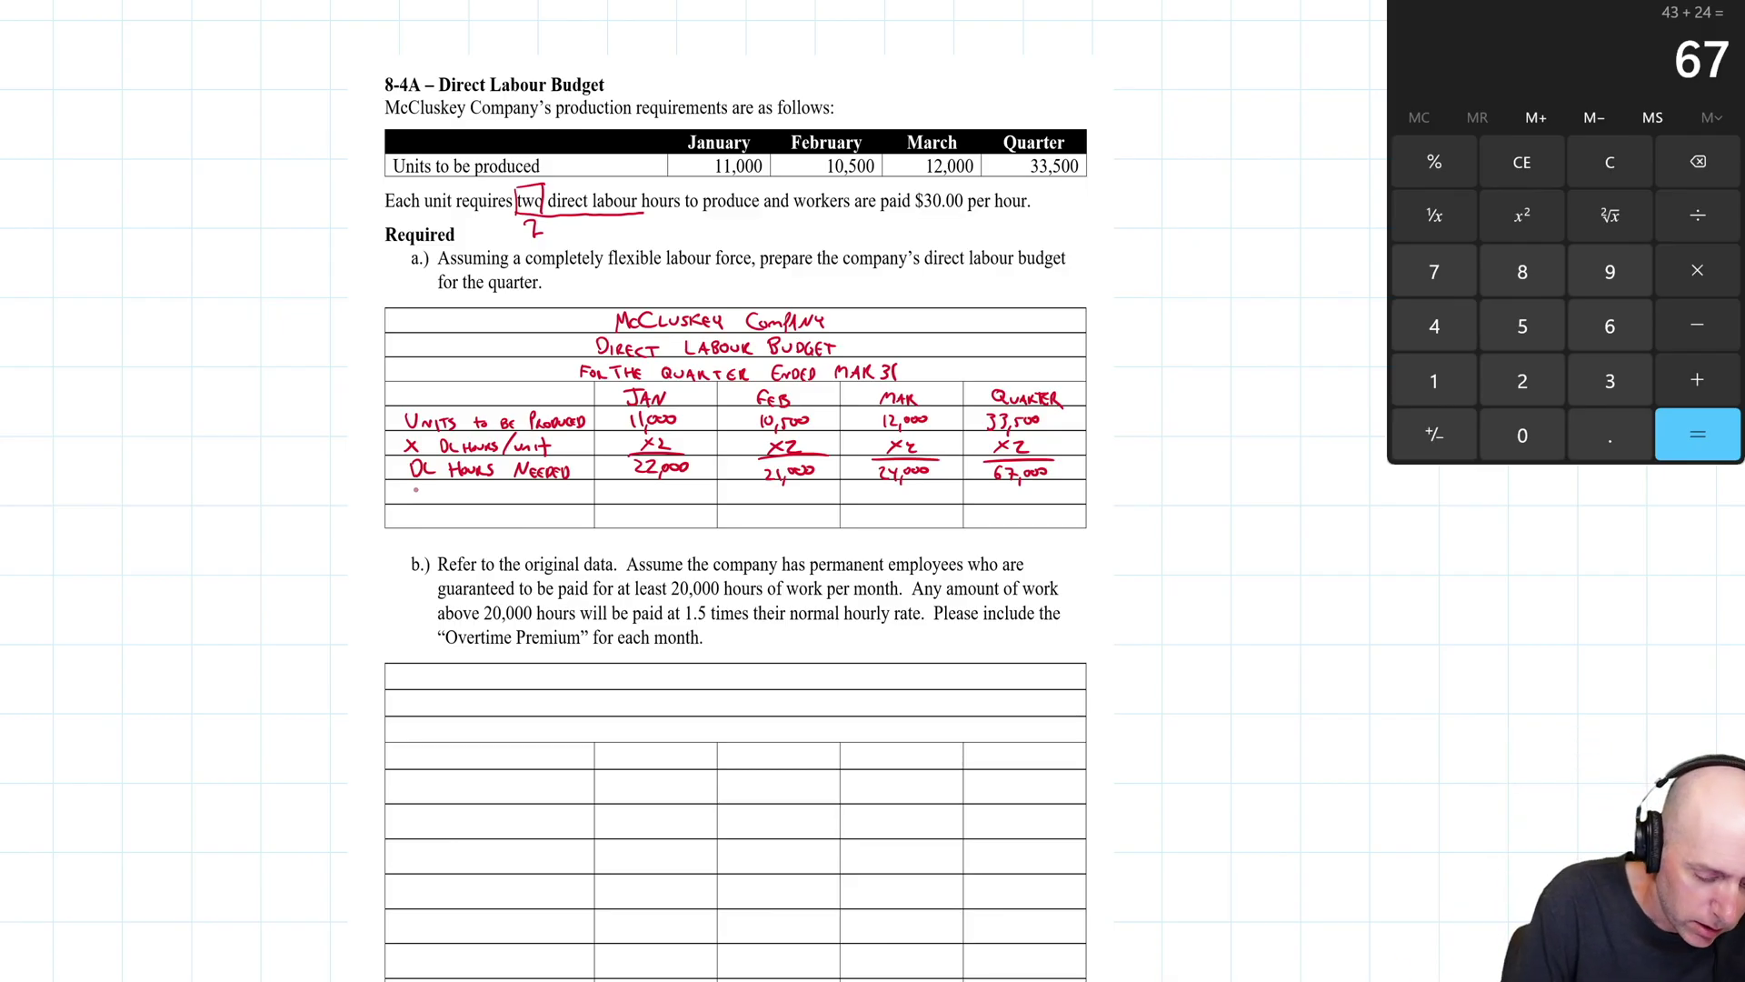
Step: Add an "x Wage Rate" row with x $30 in each column, underlined
{"action": "left_click_drag", "start_coordinate": [407, 489], "coordinate": [419, 501]}
{"action": "mouse_move", "coordinate": [419, 489]}
{"action": "left_mouse_down"}
{"action": "mouse_move", "coordinate": [408, 501]}
{"action": "mouse_move", "coordinate": [506, 505]}
{"action": "left_mouse_up"}
{"action": "left_click_drag", "start_coordinate": [499, 505], "coordinate": [528, 505]}
{"action": "left_click", "coordinate": [537, 492]}
{"action": "left_click_drag", "start_coordinate": [640, 489], "coordinate": [655, 498]}
{"action": "mouse_move", "coordinate": [655, 489]}
{"action": "left_mouse_down"}
{"action": "mouse_move", "coordinate": [640, 498]}
{"action": "mouse_move", "coordinate": [679, 490]}
{"action": "mouse_move", "coordinate": [650, 493]}
{"action": "left_mouse_up"}
{"action": "left_click_drag", "start_coordinate": [657, 482], "coordinate": [761, 501]}
{"action": "mouse_move", "coordinate": [762, 489]}
{"action": "left_mouse_down"}
{"action": "mouse_move", "coordinate": [747, 500]}
{"action": "mouse_move", "coordinate": [900, 502]}
{"action": "left_mouse_up"}
{"action": "mouse_move", "coordinate": [914, 494]}
{"action": "left_mouse_down"}
{"action": "mouse_move", "coordinate": [890, 499]}
{"action": "mouse_move", "coordinate": [989, 499]}
{"action": "left_mouse_up"}
{"action": "mouse_move", "coordinate": [989, 491]}
{"action": "left_mouse_down"}
{"action": "mouse_move", "coordinate": [975, 499]}
{"action": "mouse_move", "coordinate": [1000, 501]}
{"action": "left_mouse_up"}
{"action": "left_click_drag", "start_coordinate": [1012, 492], "coordinate": [992, 494]}
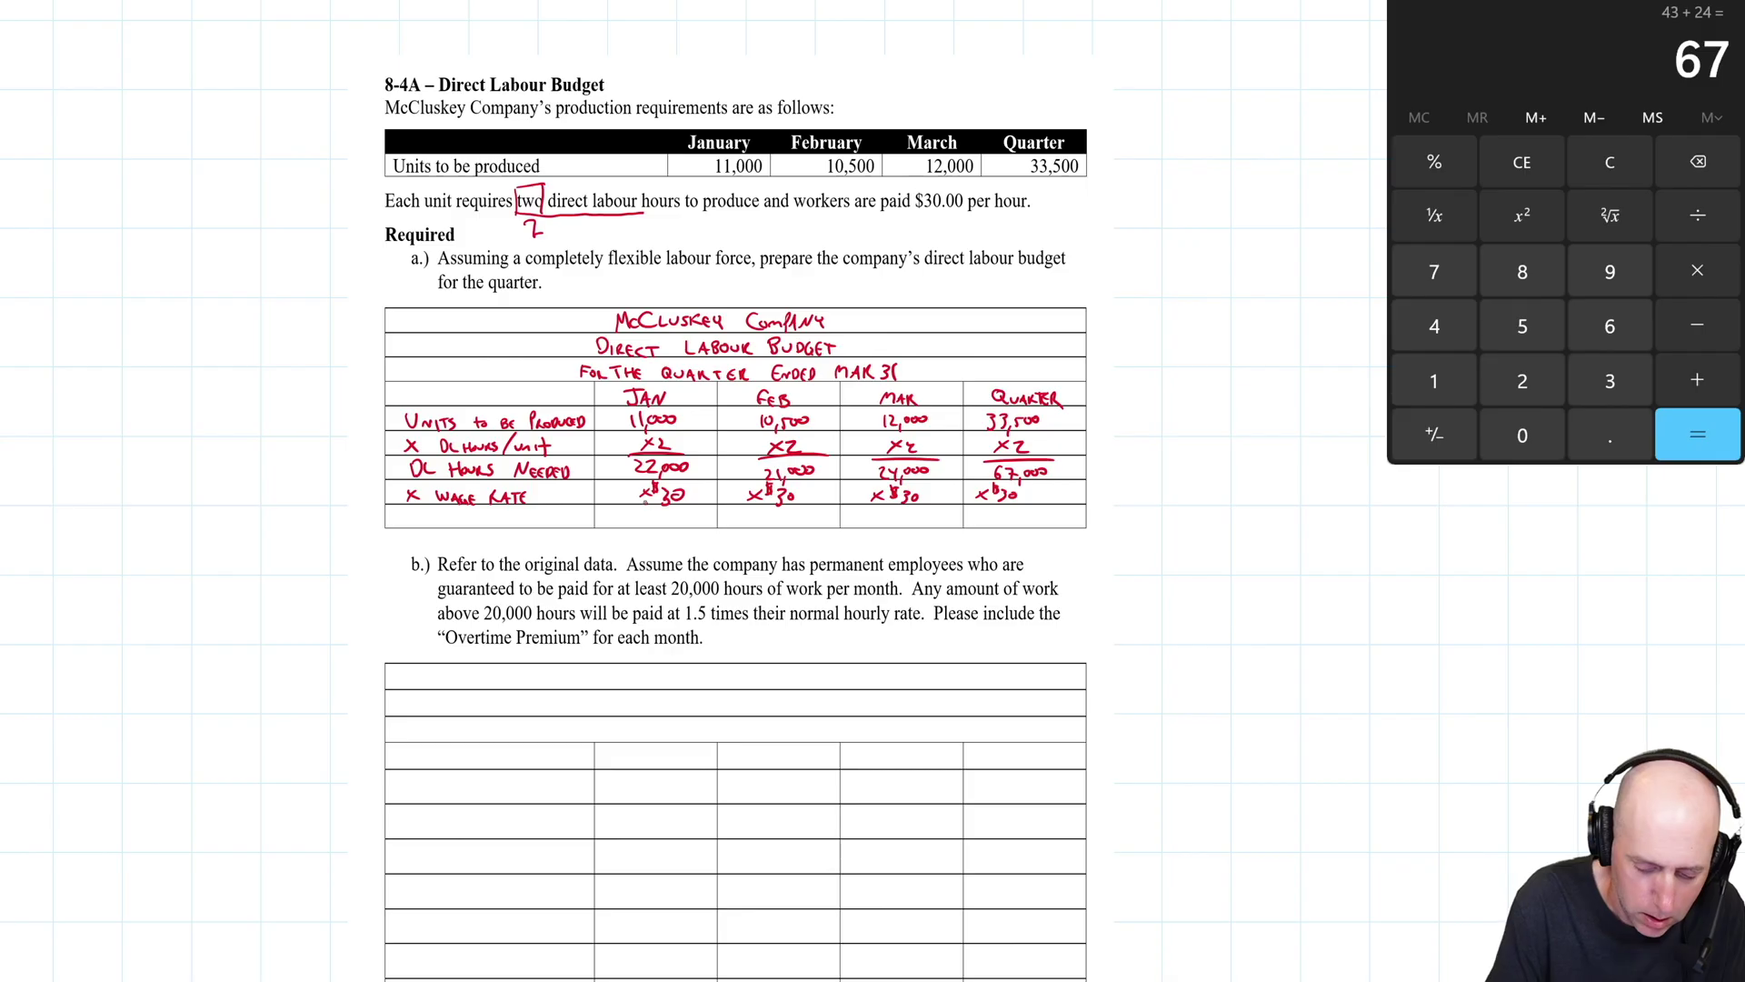
{"action": "left_click_drag", "start_coordinate": [629, 509], "coordinate": [1061, 501]}
Step: Label a DL Cost row and write January's cost of $660,000 (22000 × 30)
{"action": "left_click_drag", "start_coordinate": [414, 510], "coordinate": [416, 526]}
{"action": "left_click_drag", "start_coordinate": [428, 510], "coordinate": [479, 520]}
{"action": "left_click_drag", "start_coordinate": [484, 515], "coordinate": [485, 527]}
{"action": "left_click_drag", "start_coordinate": [492, 516], "coordinate": [505, 515]}
{"action": "left_click_drag", "start_coordinate": [499, 516], "coordinate": [499, 528]}
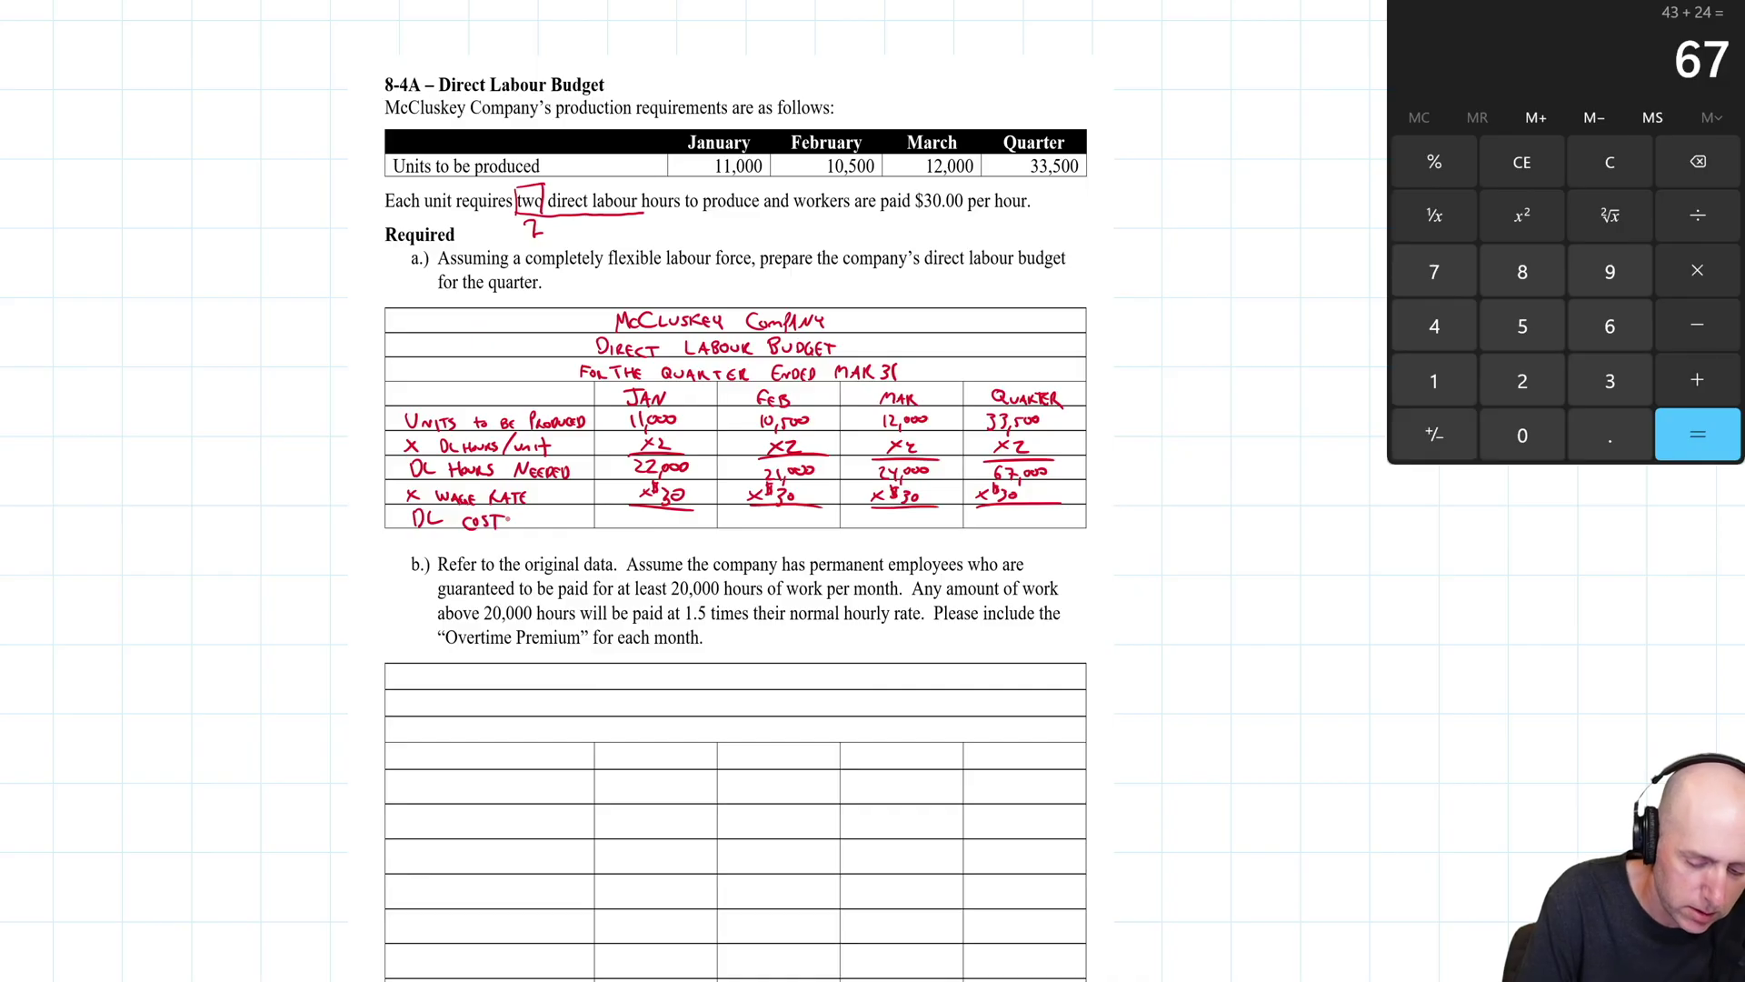
{"action": "type", "text": "220"}
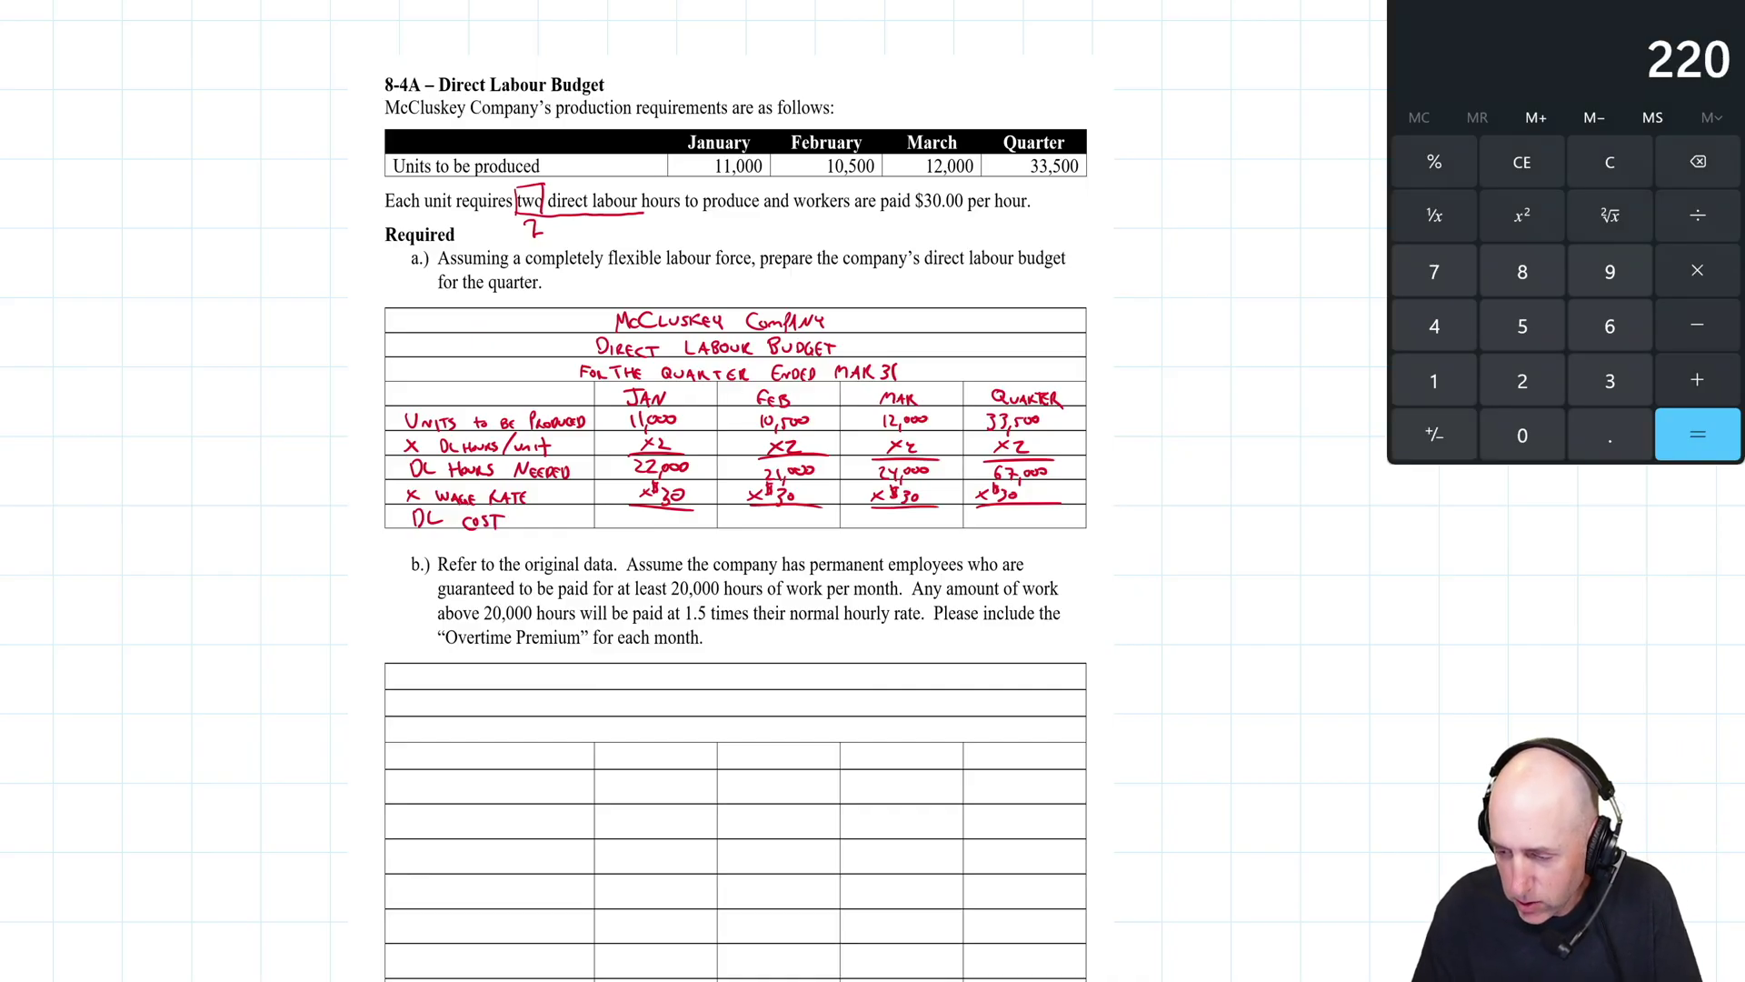
{"action": "type", "text": "00*30="}
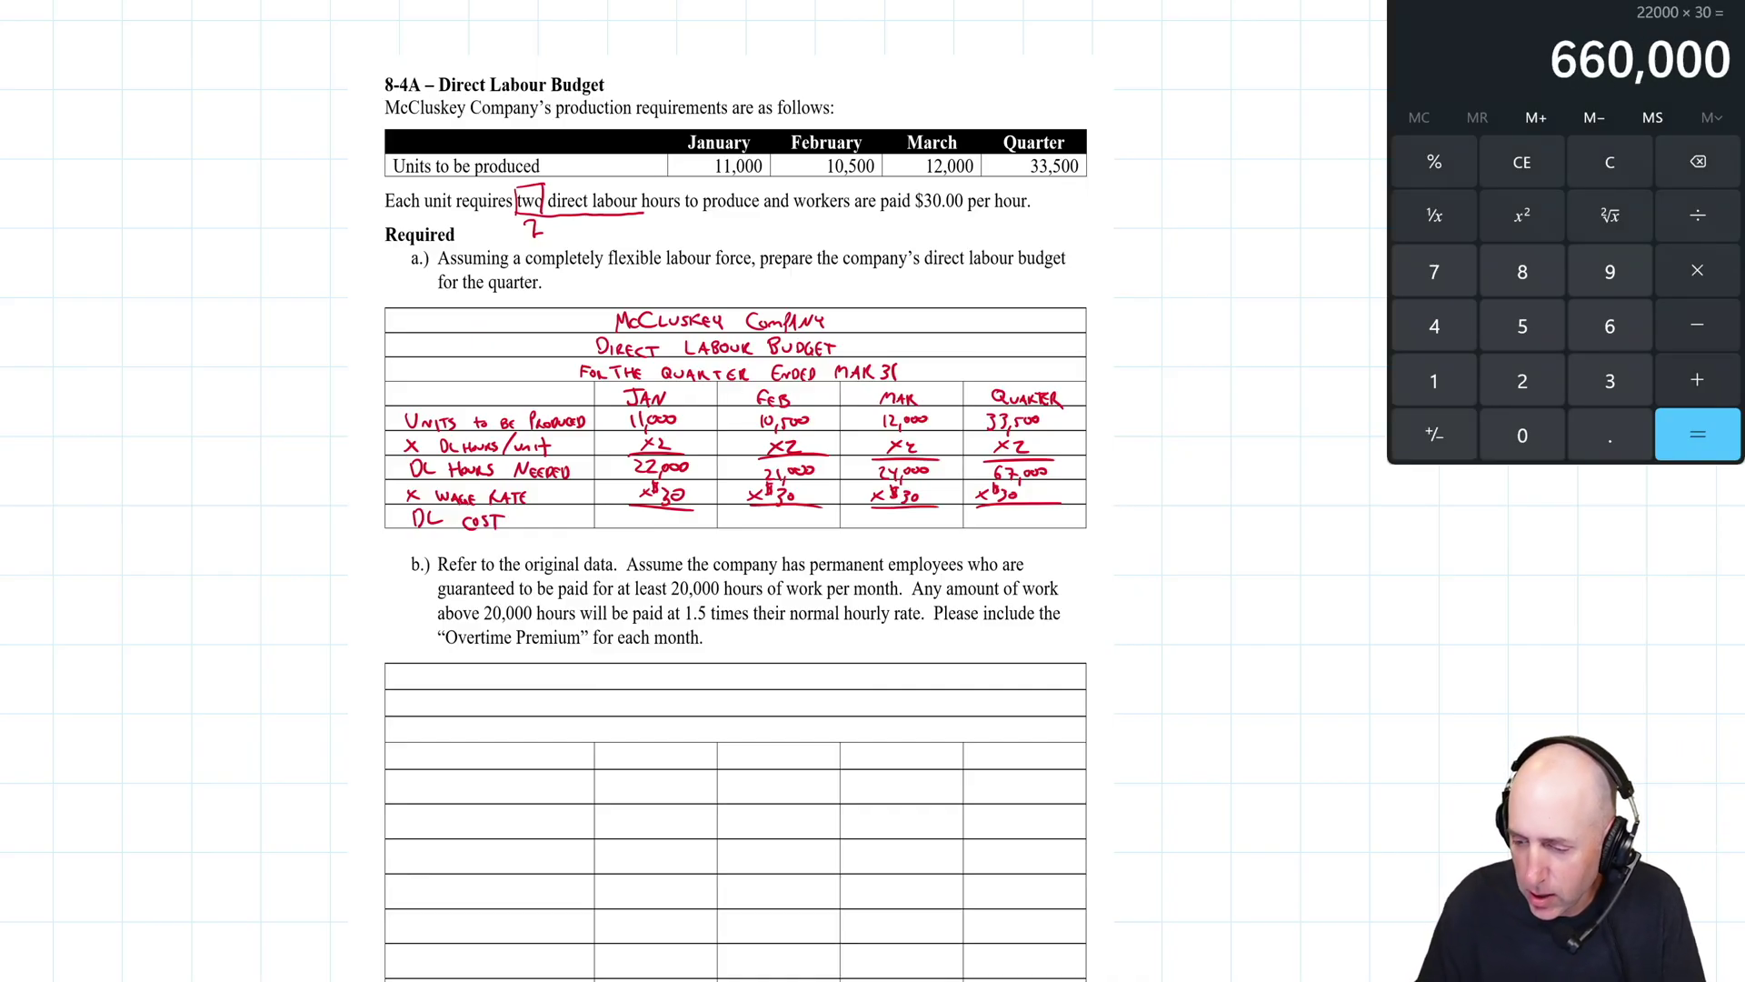
{"action": "mouse_move", "coordinate": [630, 514]}
{"action": "left_mouse_down"}
{"action": "mouse_move", "coordinate": [652, 532]}
{"action": "mouse_move", "coordinate": [672, 519]}
{"action": "left_mouse_up"}
{"action": "left_click_drag", "start_coordinate": [684, 517], "coordinate": [609, 526]}
Step: Compute and write February's $630,000 and March's $720,000 costs, then double-underline the row
{"action": "type", "text": "21"}
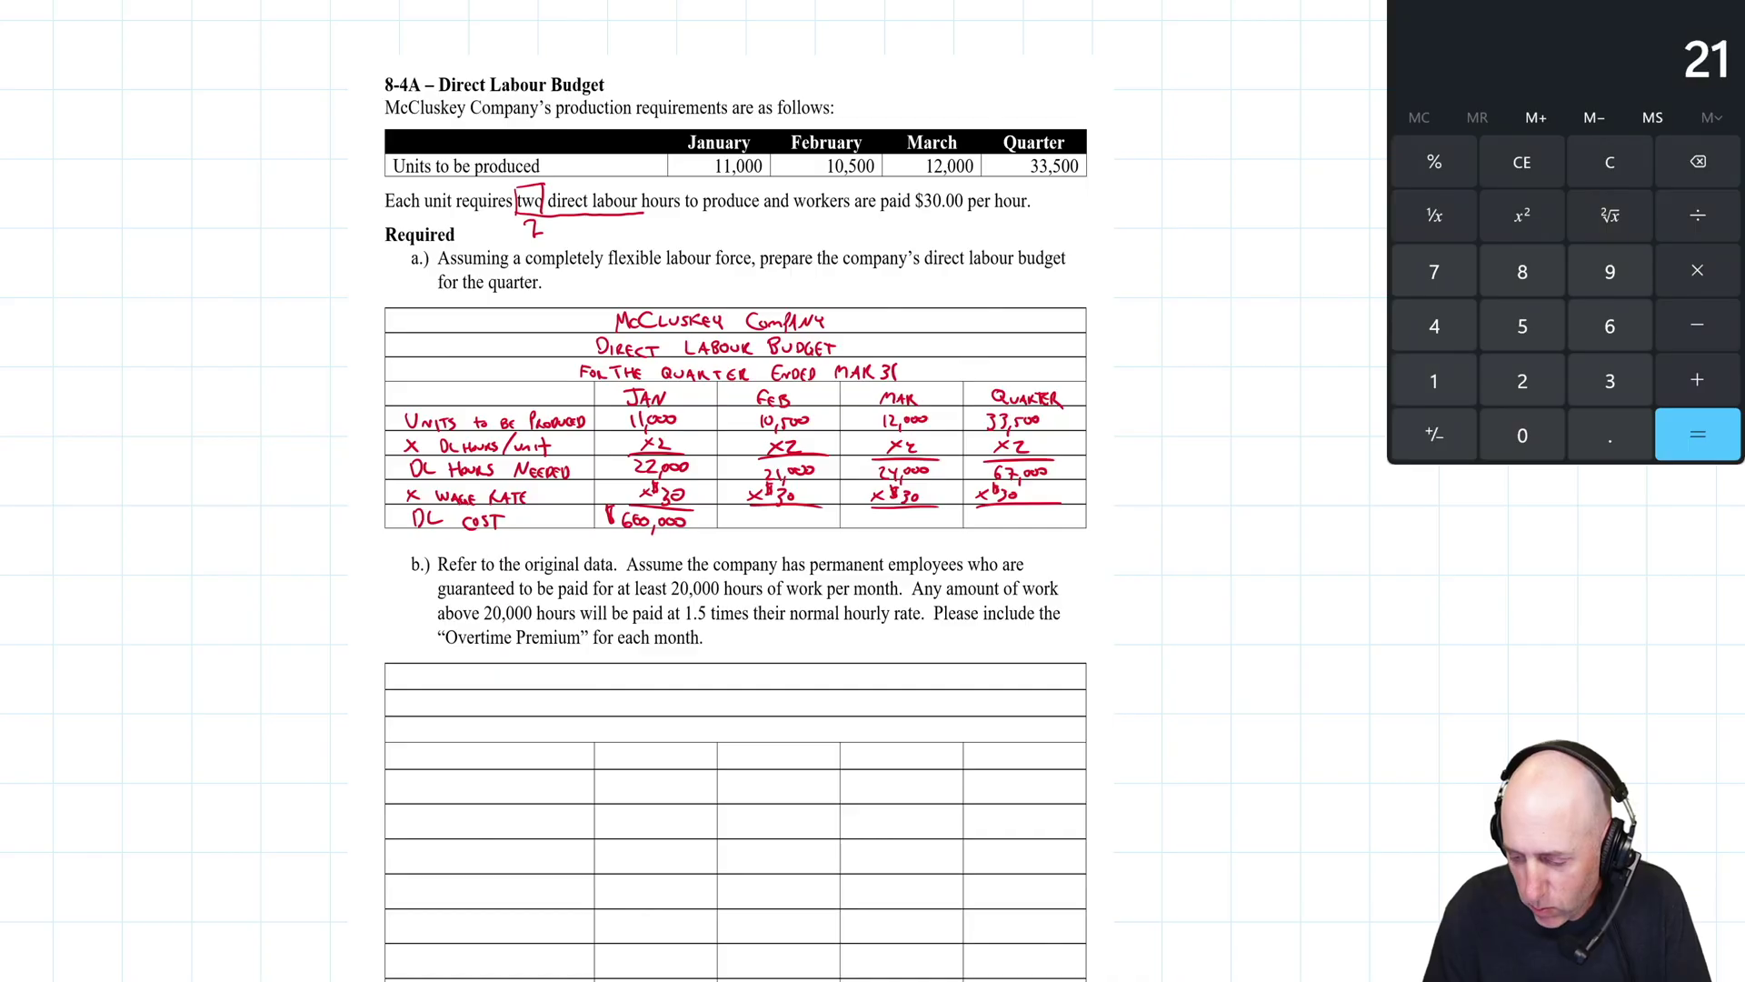
{"action": "type", "text": "000*30"}
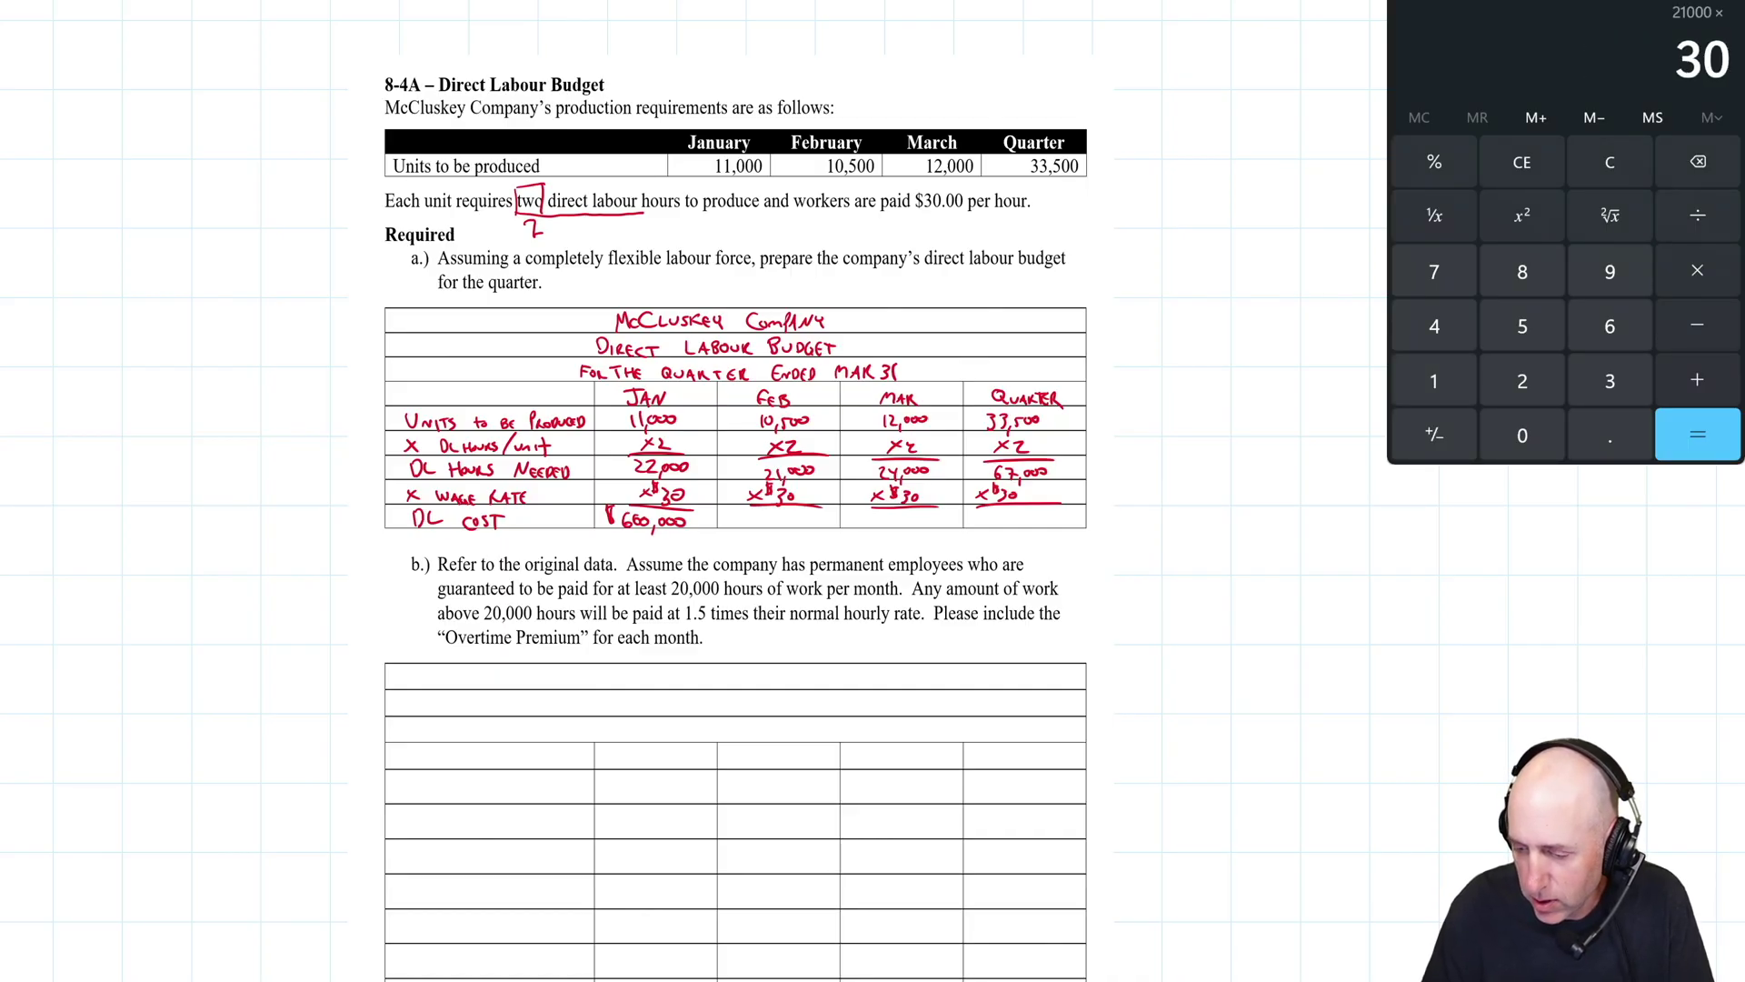
{"action": "key", "text": "Return"}
{"action": "mouse_move", "coordinate": [765, 512]}
{"action": "left_mouse_down"}
{"action": "mouse_move", "coordinate": [822, 517]}
{"action": "mouse_move", "coordinate": [747, 527]}
{"action": "left_mouse_up"}
{"action": "type", "text": "2"}
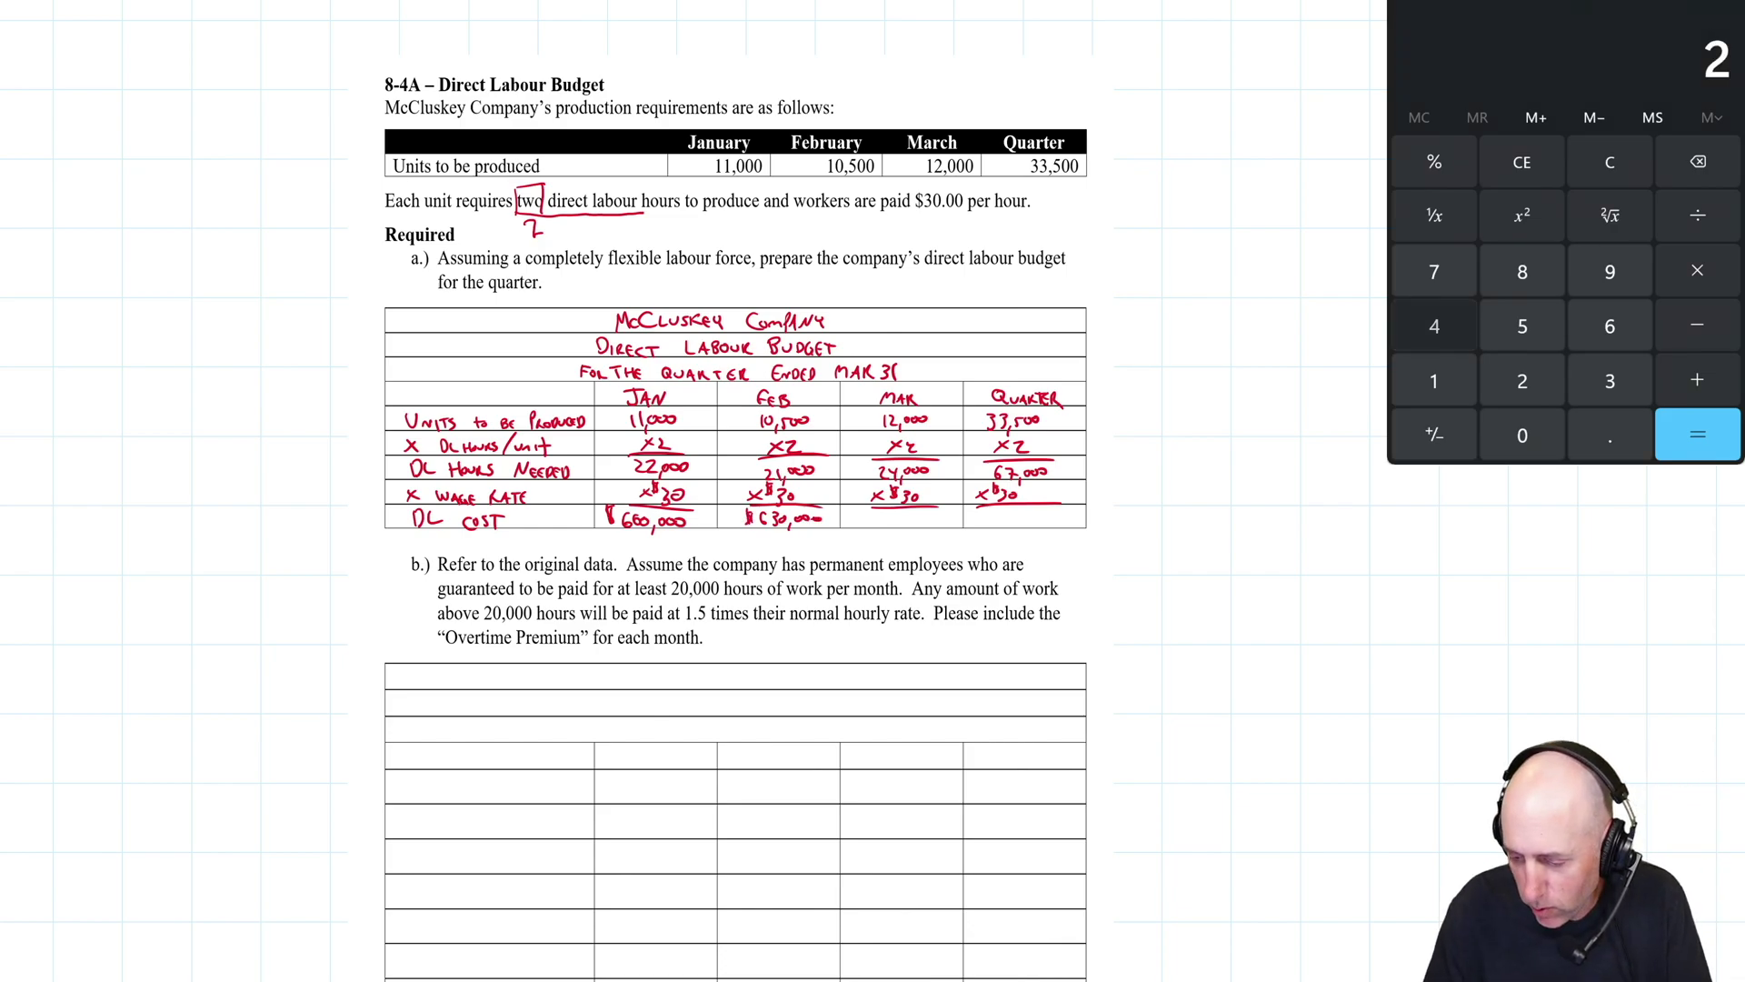
{"action": "type", "text": "4000*30"}
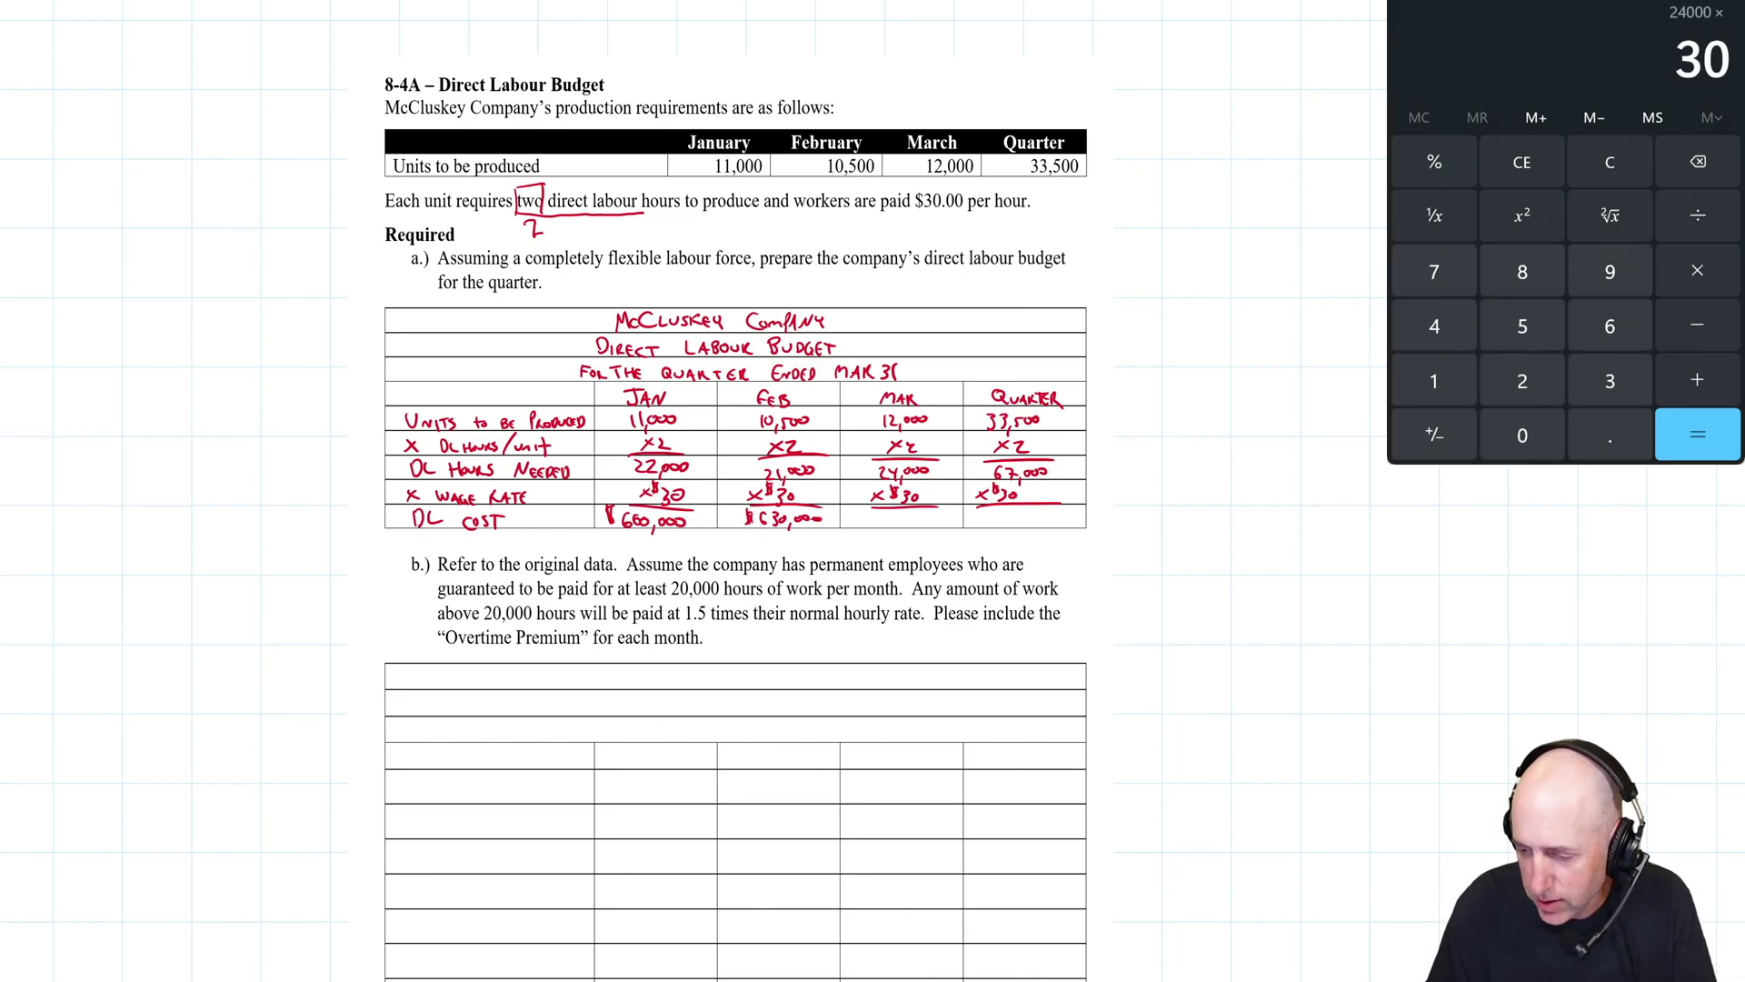
{"action": "key", "text": "Return"}
{"action": "mouse_move", "coordinate": [875, 518]}
{"action": "left_mouse_down"}
{"action": "mouse_move", "coordinate": [938, 516]}
{"action": "mouse_move", "coordinate": [864, 524]}
{"action": "left_mouse_up"}
{"action": "left_click_drag", "start_coordinate": [615, 530], "coordinate": [961, 536]}
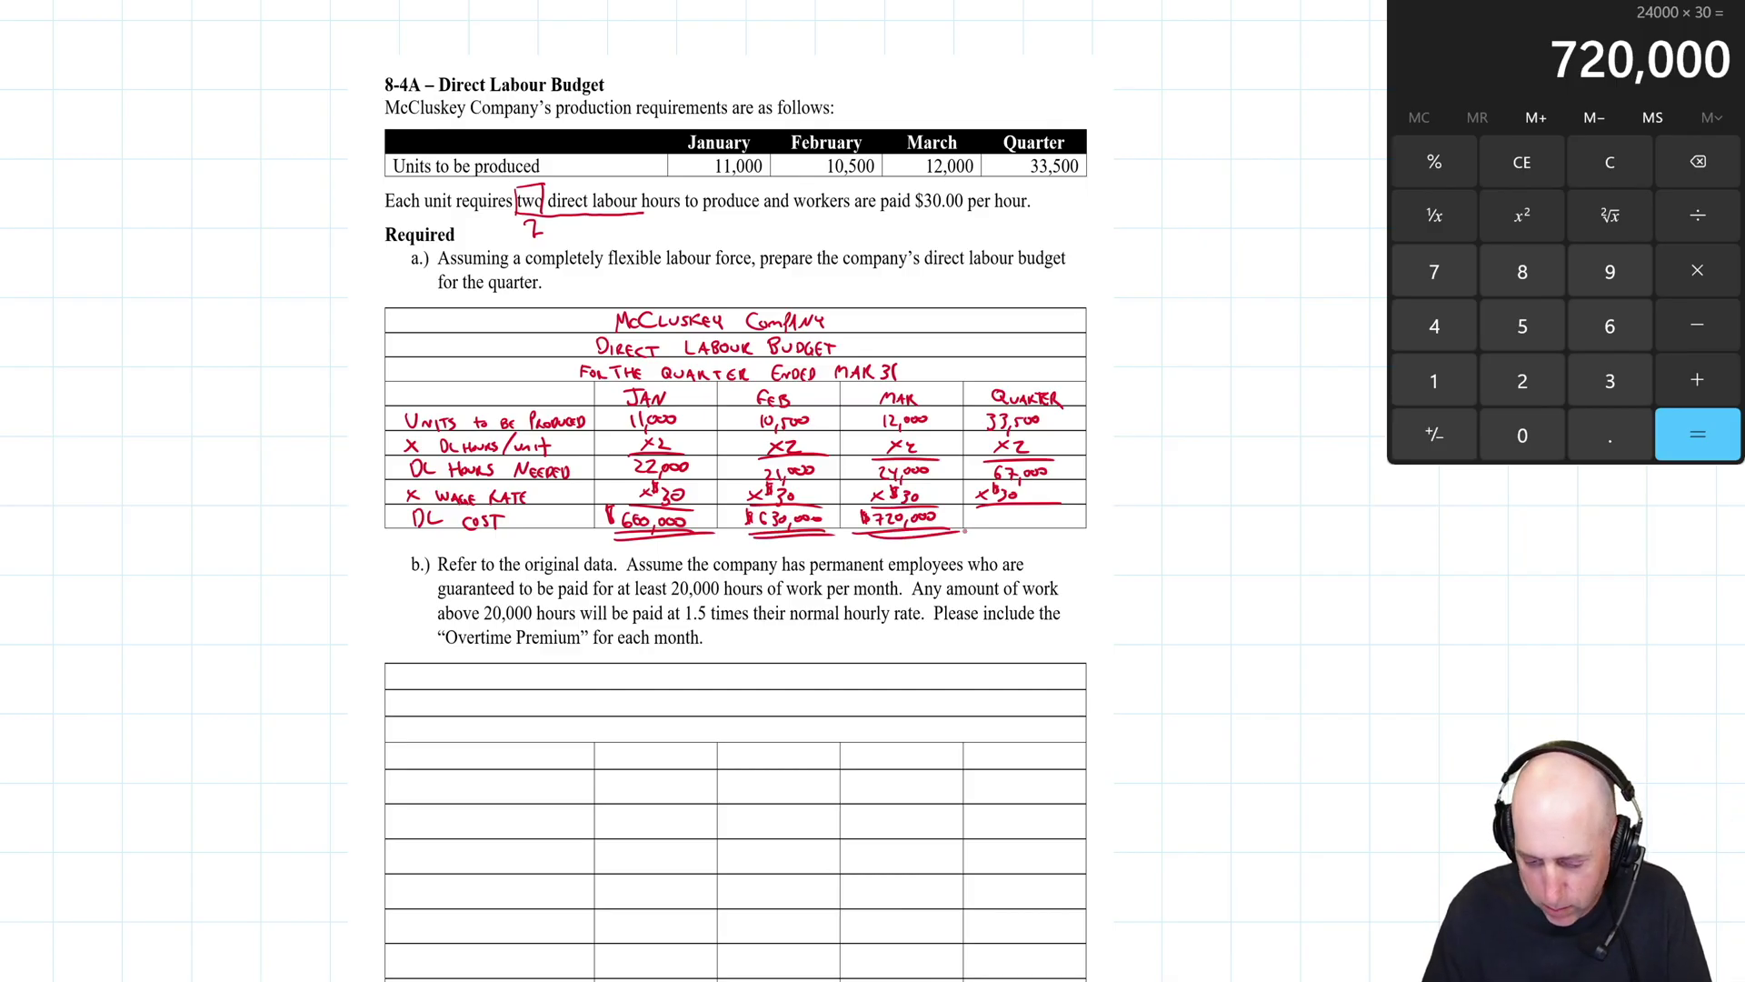
Step: Write the quarter's DL cost of $2,010,000 (67000 × 30) and check 660+630+720
{"action": "type", "text": "670"}
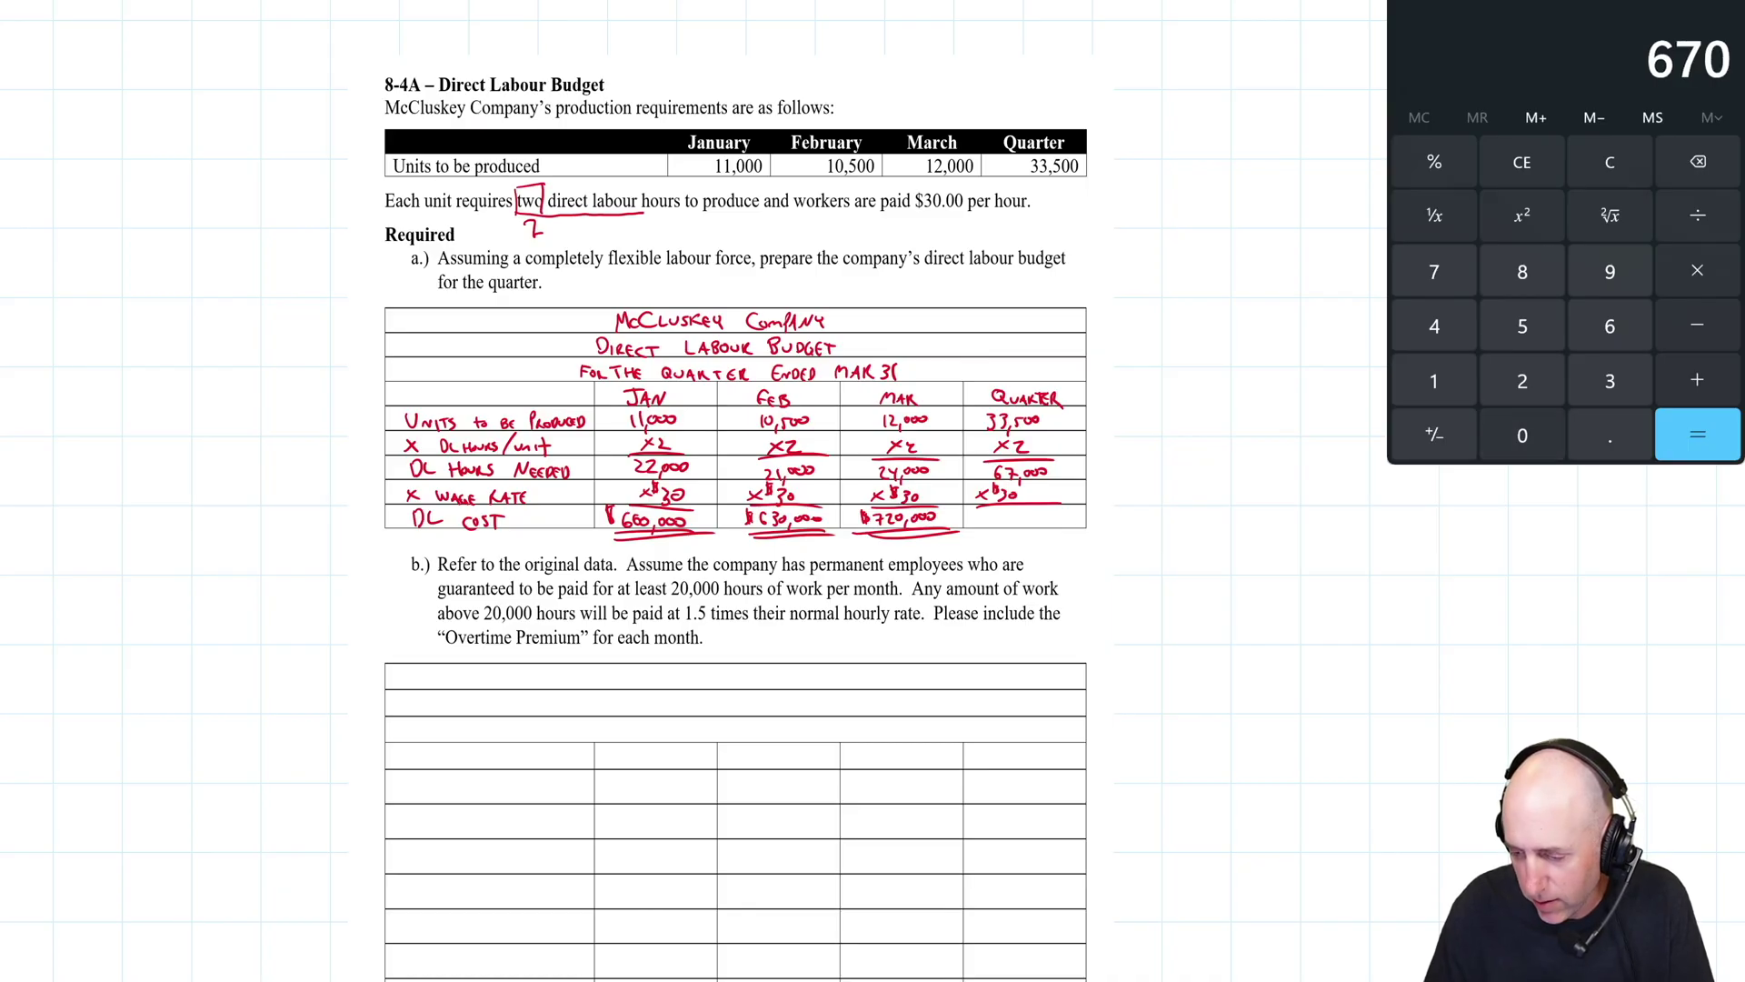
{"action": "type", "text": "00*30"}
{"action": "key", "text": "Return"}
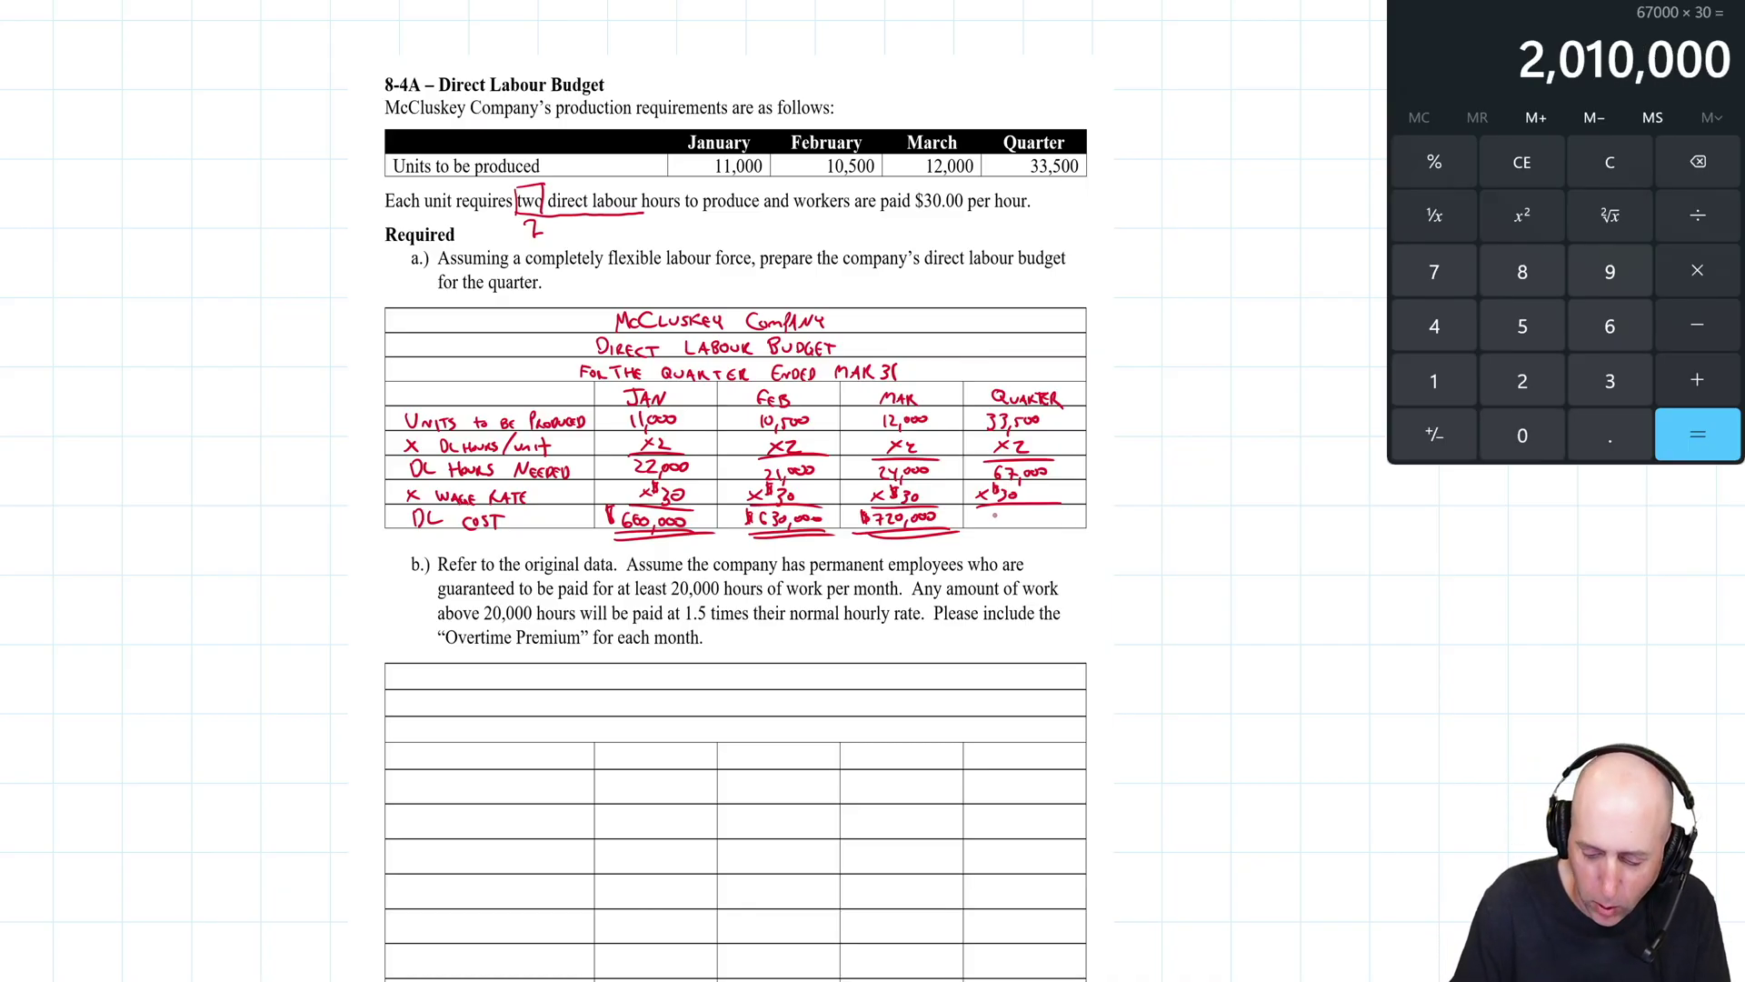
{"action": "mouse_move", "coordinate": [992, 514]}
{"action": "left_mouse_down"}
{"action": "mouse_move", "coordinate": [1086, 526]}
{"action": "mouse_move", "coordinate": [981, 534]}
{"action": "left_mouse_up"}
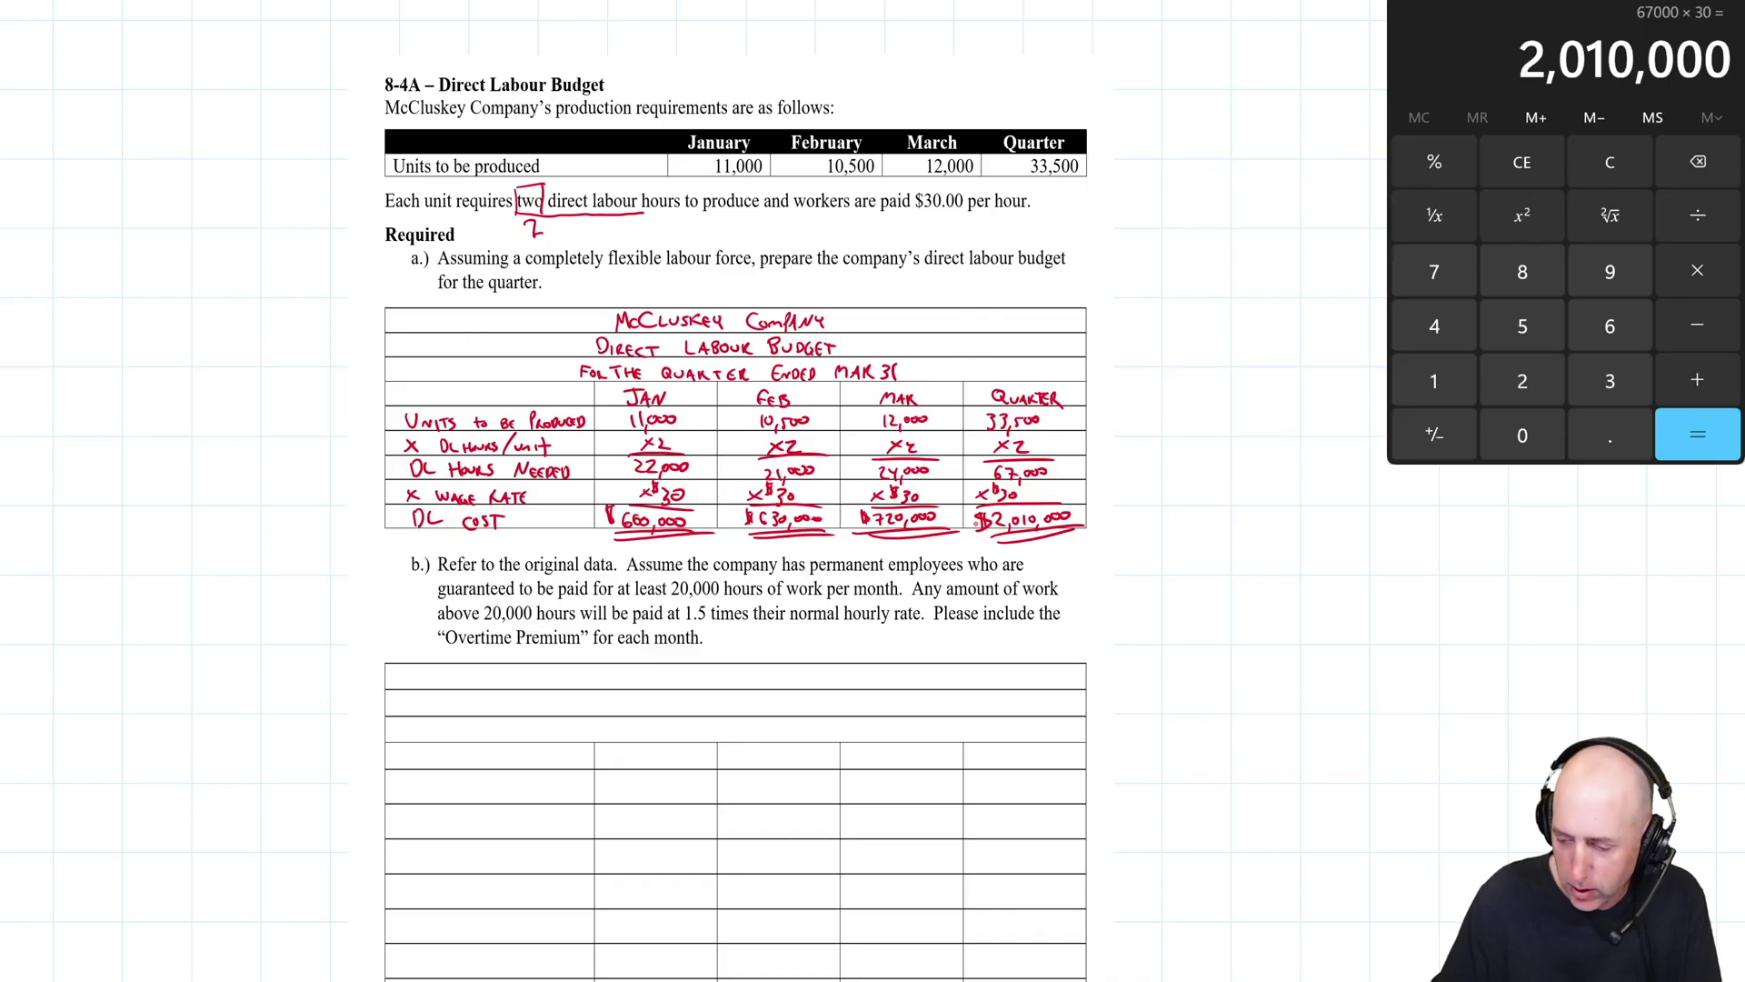
{"action": "type", "text": "660+"}
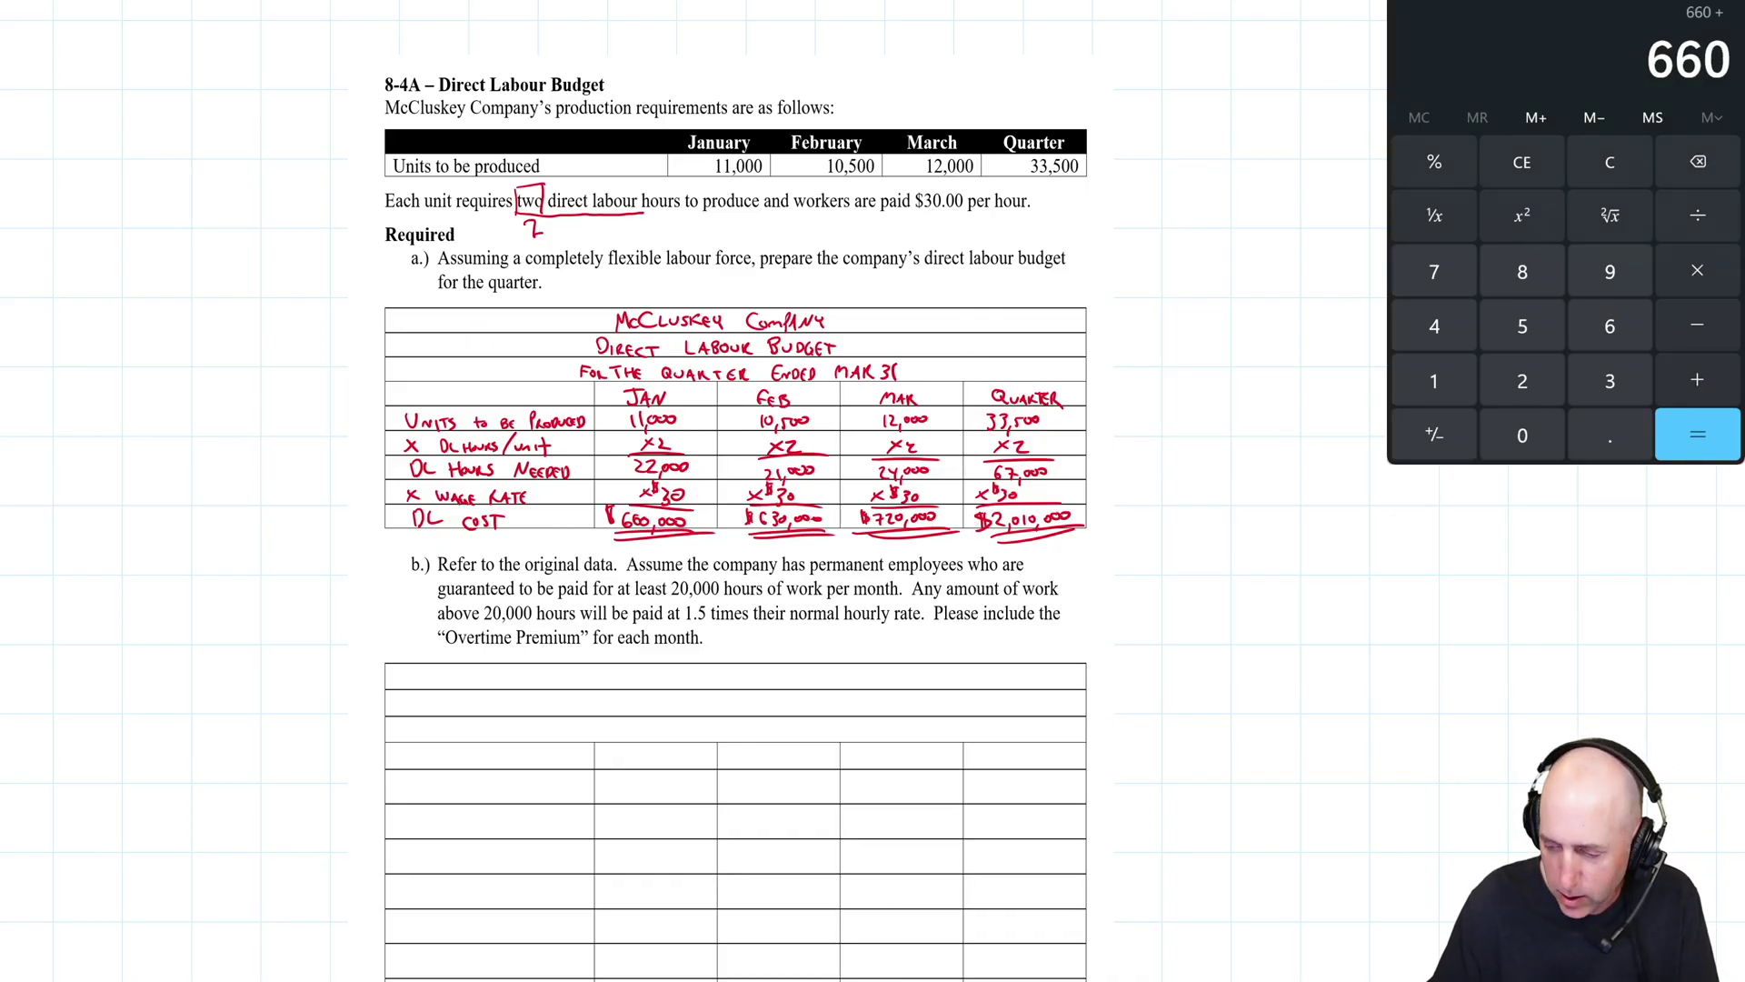
{"action": "type", "text": "630+"}
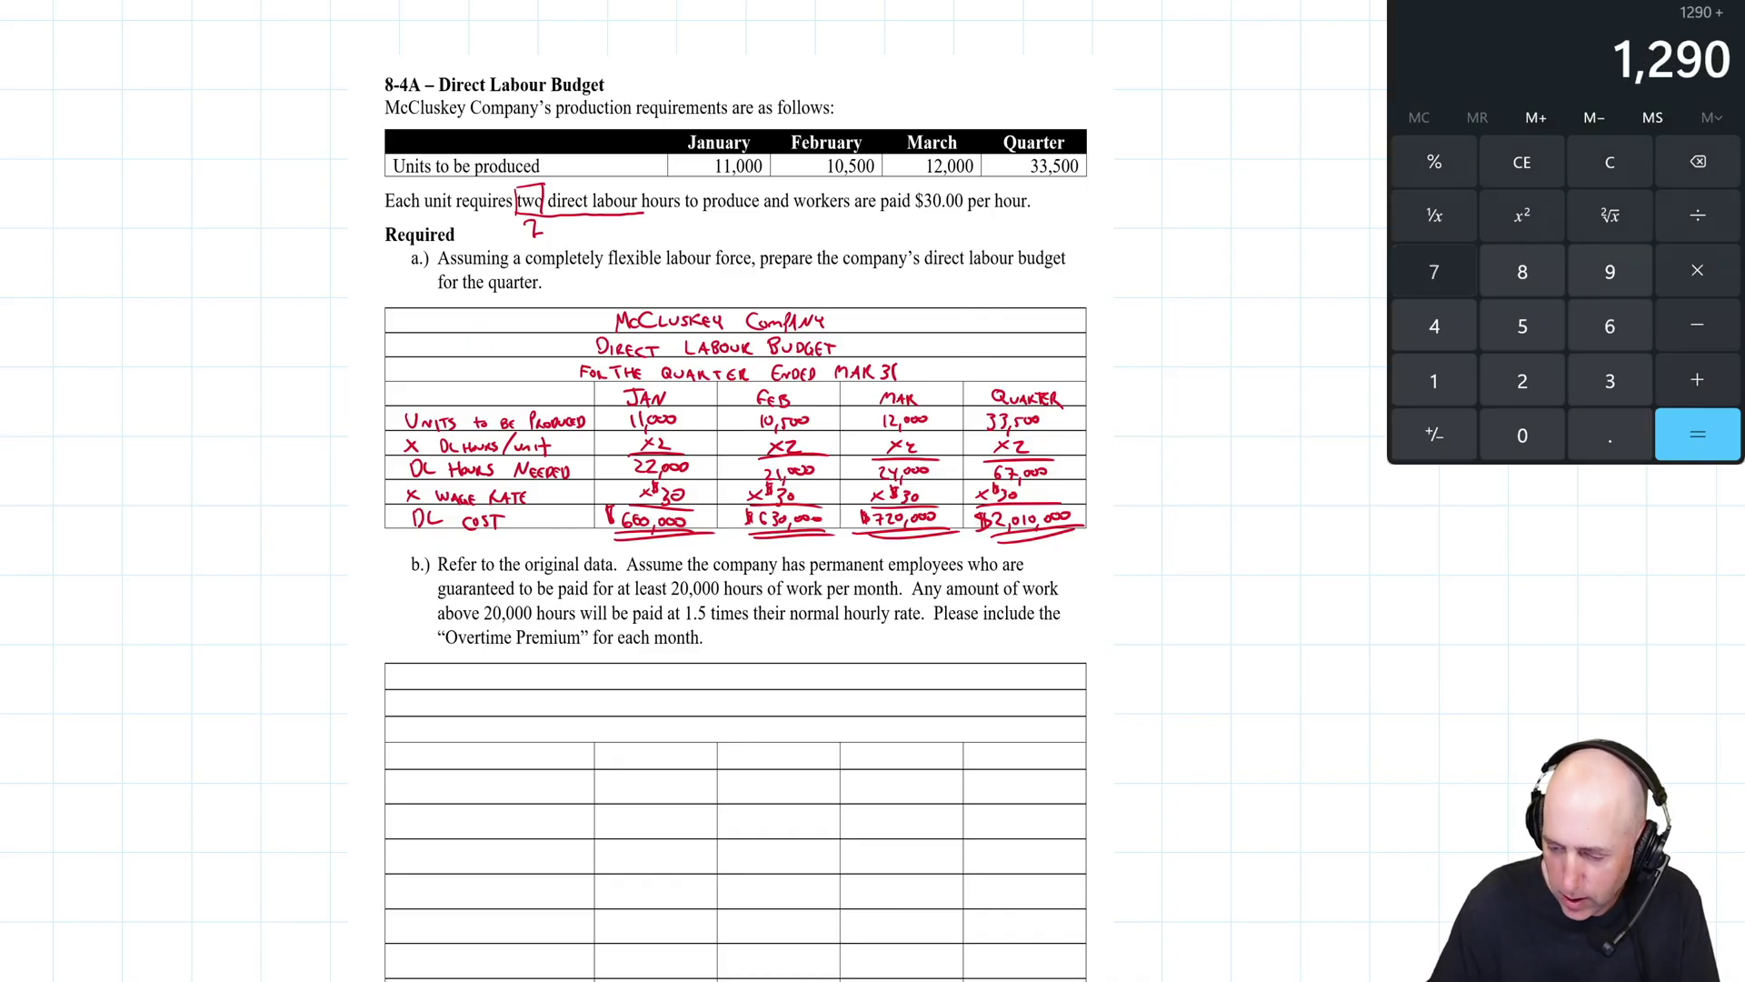
{"action": "type", "text": "720="}
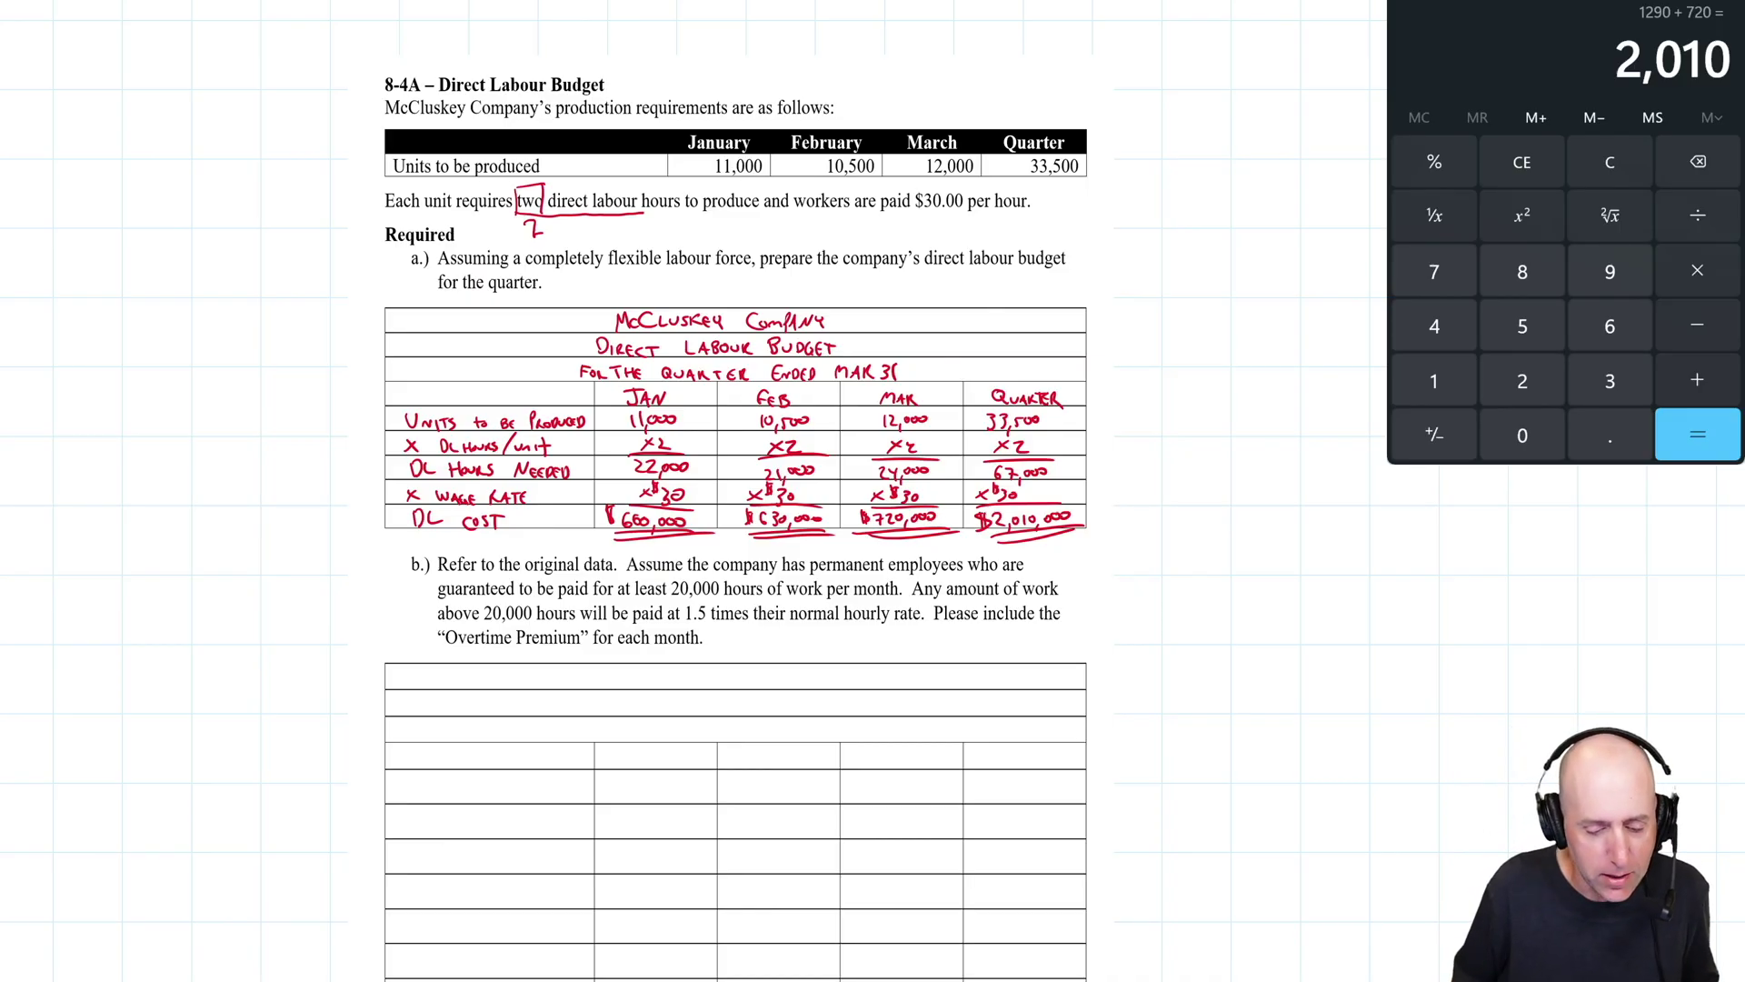
Step: Scroll down to the blank part b.) table and calculate 30 × 1.5 = 45 as the overtime rate
{"action": "scroll", "coordinate": [736, 491], "scroll_direction": "down", "scroll_amount": 3}
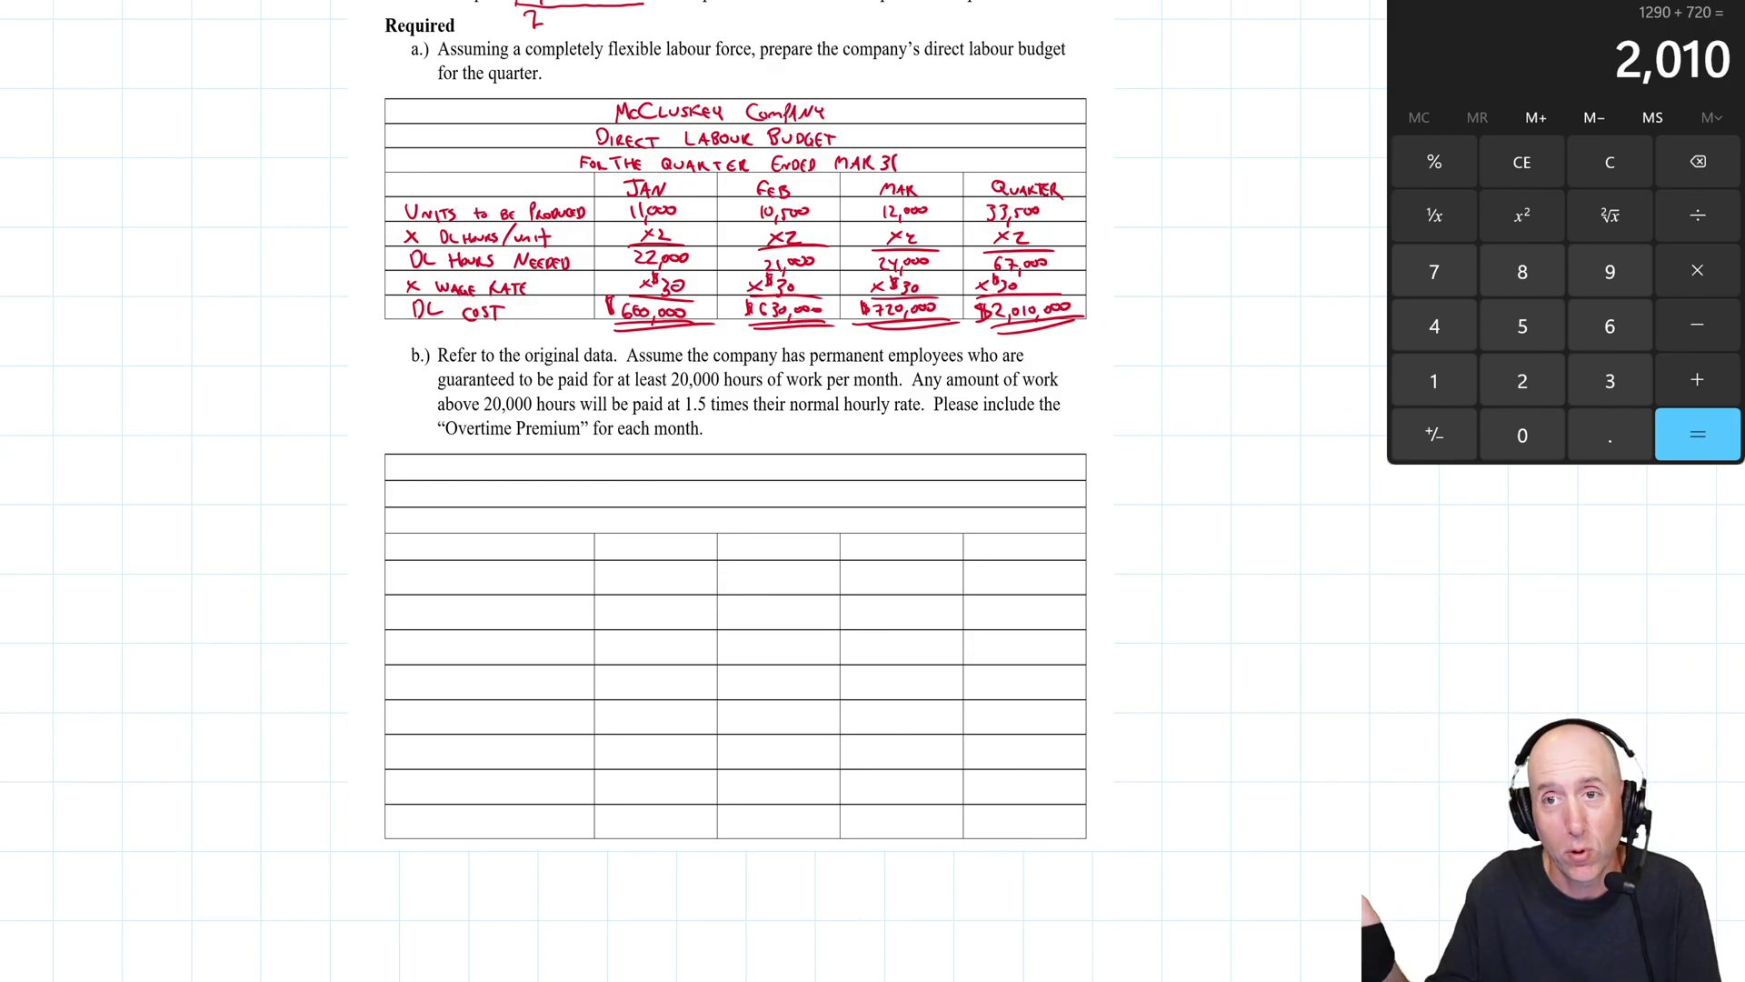
{"action": "type", "text": "30"}
{"action": "key", "text": "asterisk"}
{"action": "type", "text": "1.5"}
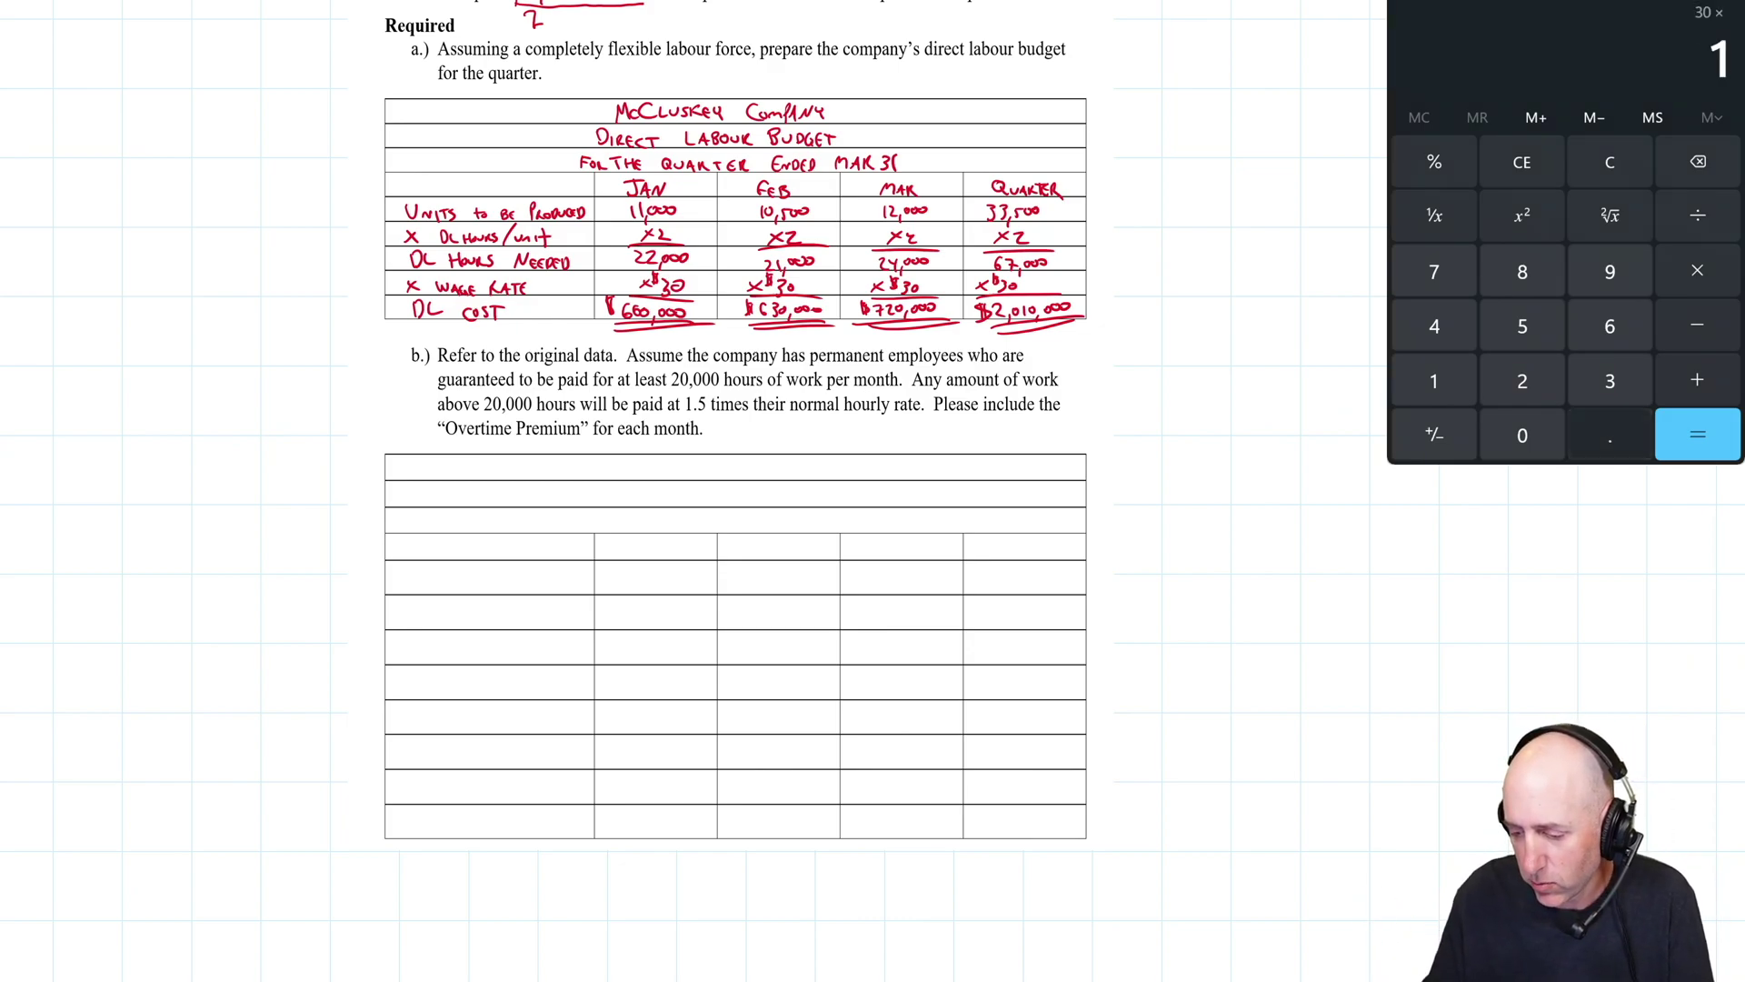
{"action": "key", "text": "Return"}
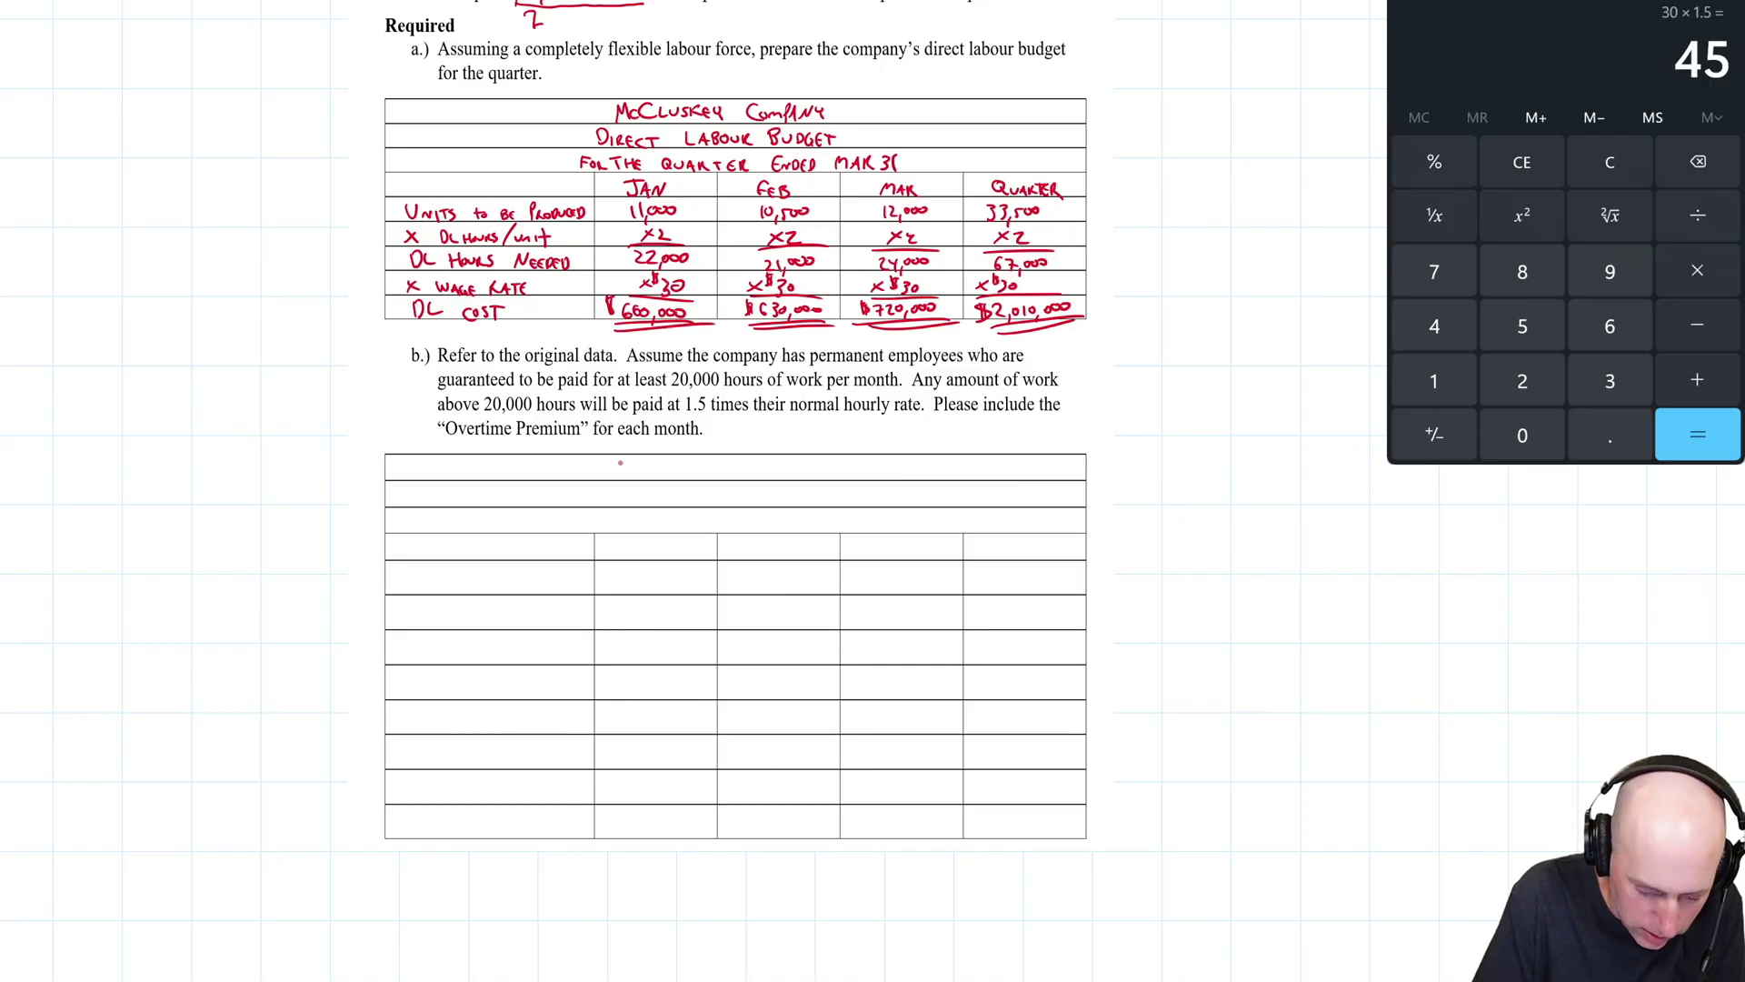
Step: Ink McCluskey Company, Direct Labor Budget, For the Quarter Ended Mar 31 and JAN–QUARTER headers
{"action": "left_click_drag", "start_coordinate": [625, 464], "coordinate": [841, 473]}
{"action": "mouse_move", "coordinate": [605, 482]}
{"action": "left_mouse_down"}
{"action": "mouse_move", "coordinate": [607, 503]}
{"action": "mouse_move", "coordinate": [829, 507]}
{"action": "mouse_move", "coordinate": [839, 493]}
{"action": "left_mouse_up"}
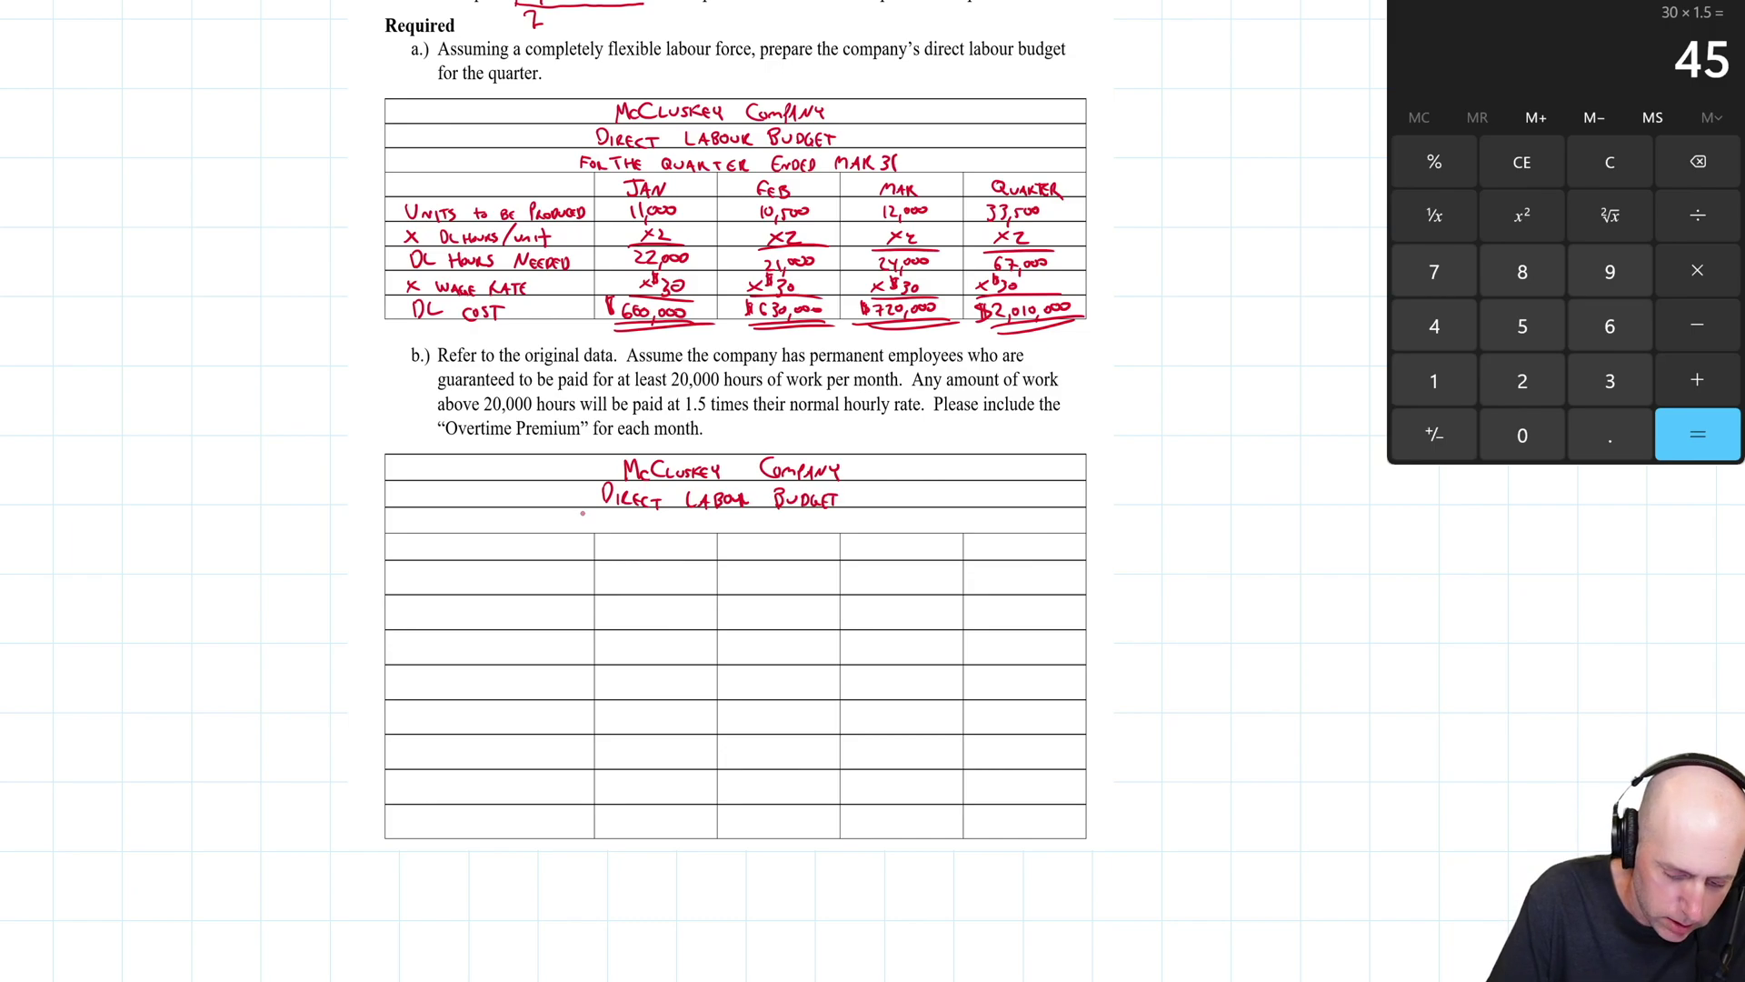
{"action": "mouse_move", "coordinate": [582, 514]}
{"action": "left_mouse_down"}
{"action": "mouse_move", "coordinate": [572, 532]}
{"action": "mouse_move", "coordinate": [624, 517]}
{"action": "left_mouse_up"}
{"action": "left_click_drag", "start_coordinate": [616, 518], "coordinate": [765, 526]}
{"action": "left_click_drag", "start_coordinate": [764, 533], "coordinate": [777, 534]}
{"action": "mouse_move", "coordinate": [777, 533]}
{"action": "left_mouse_down"}
{"action": "mouse_move", "coordinate": [780, 519]}
{"action": "mouse_move", "coordinate": [784, 533]}
{"action": "left_mouse_up"}
{"action": "left_click_drag", "start_coordinate": [784, 520], "coordinate": [859, 521]}
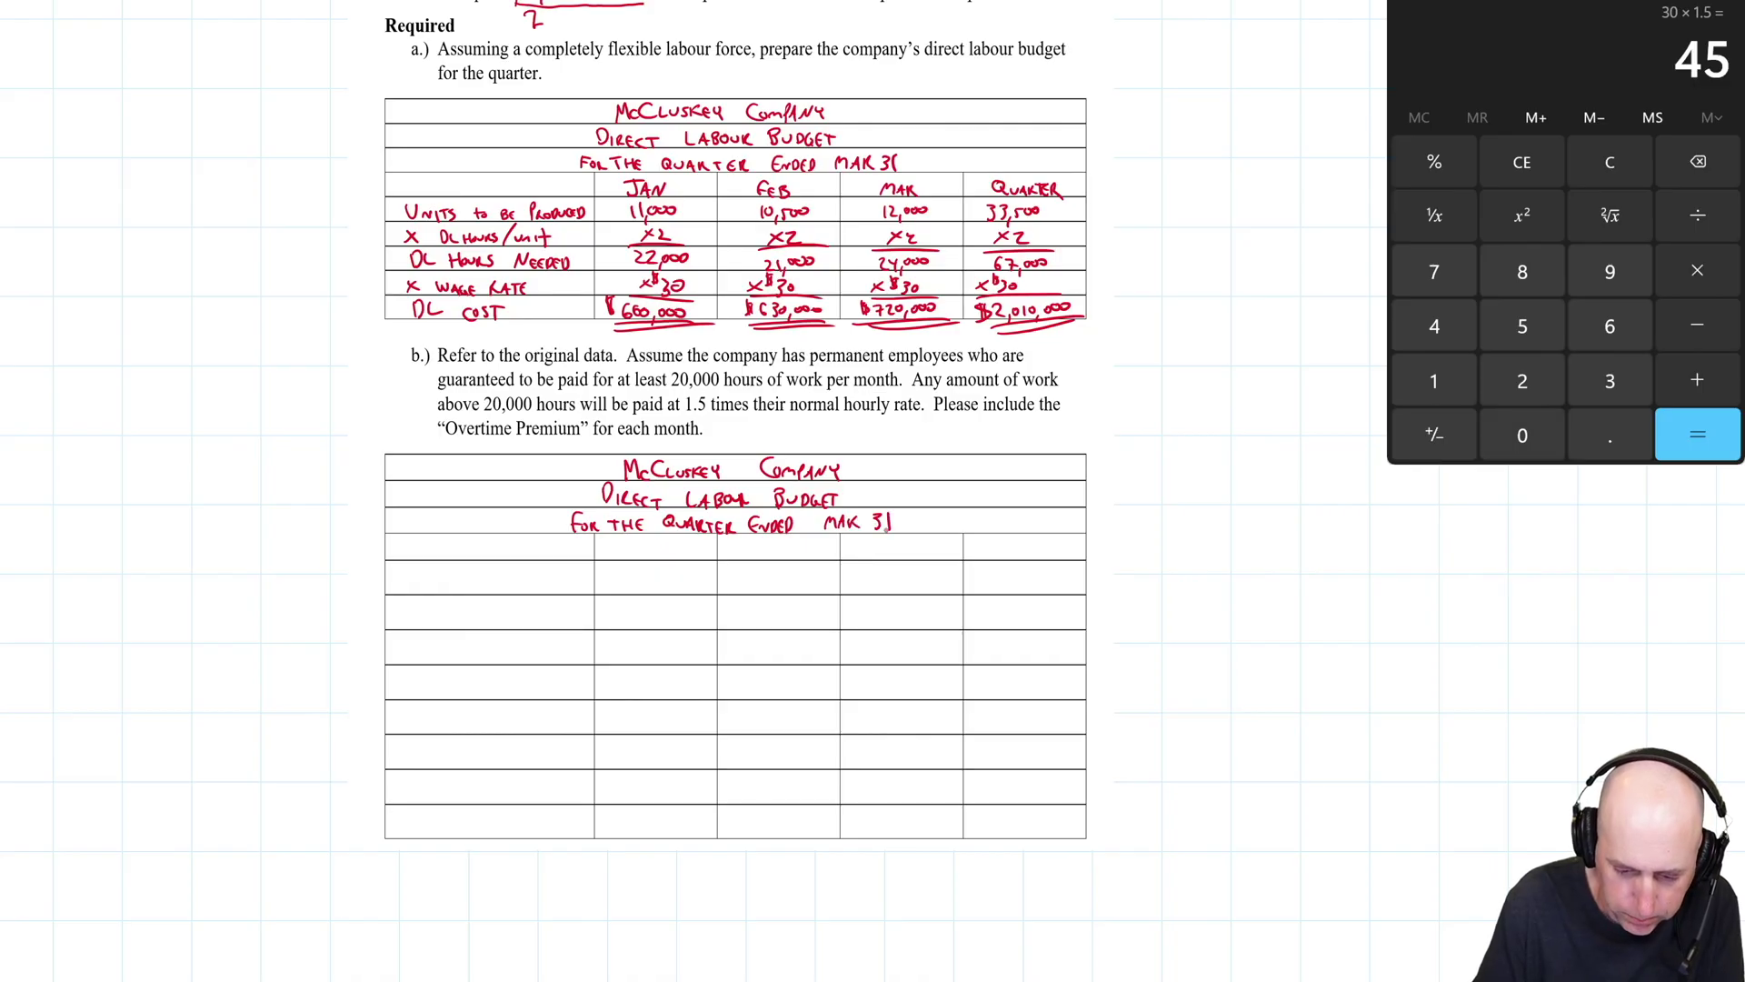
{"action": "mouse_move", "coordinate": [634, 542]}
{"action": "left_mouse_down"}
{"action": "mouse_move", "coordinate": [641, 558]}
{"action": "mouse_move", "coordinate": [874, 543]}
{"action": "mouse_move", "coordinate": [1071, 558]}
{"action": "left_mouse_up"}
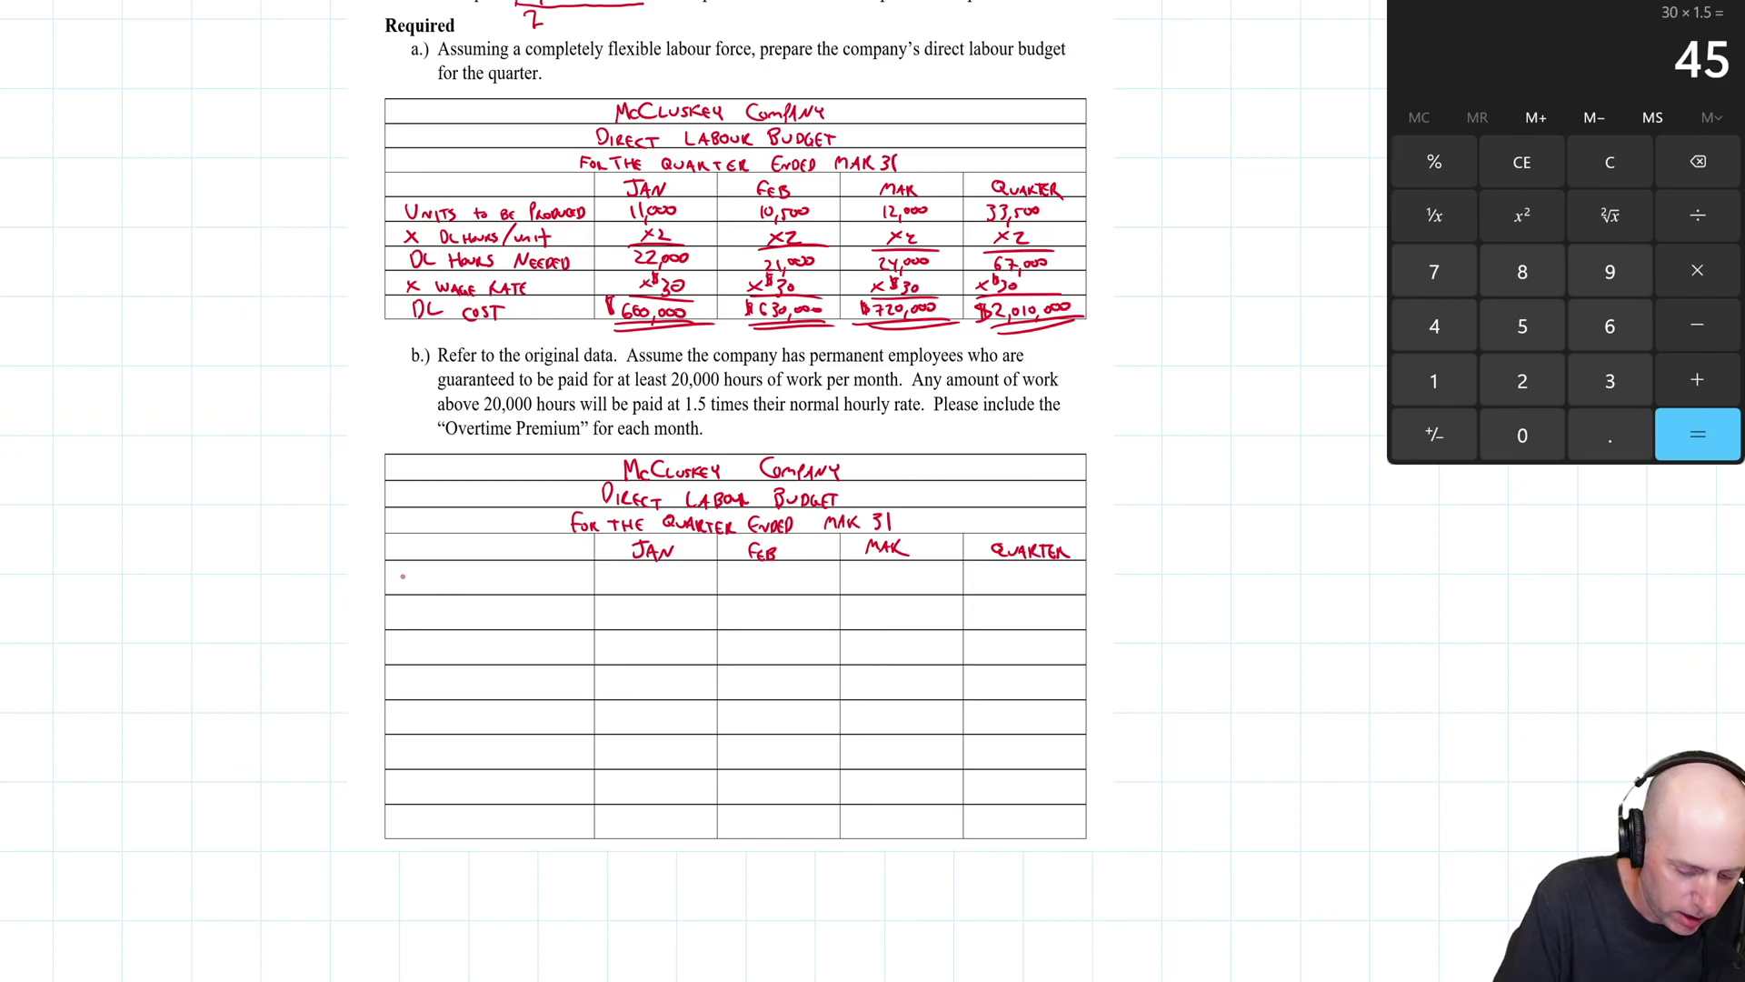
{"action": "mouse_move", "coordinate": [401, 572]}
{"action": "left_mouse_down"}
{"action": "mouse_move", "coordinate": [424, 575]}
{"action": "mouse_move", "coordinate": [413, 590]}
{"action": "mouse_move", "coordinate": [423, 573]}
{"action": "mouse_move", "coordinate": [460, 578]}
{"action": "mouse_move", "coordinate": [454, 591]}
{"action": "mouse_move", "coordinate": [652, 593]}
{"action": "left_mouse_up"}
Step: Undo a stray stroke and write units of 11,000, 10,500, 12,000 and 33,500
{"action": "key", "text": "ctrl+z"}
{"action": "mouse_move", "coordinate": [660, 587]}
{"action": "left_mouse_down"}
{"action": "mouse_move", "coordinate": [787, 581]}
{"action": "mouse_move", "coordinate": [794, 595]}
{"action": "left_mouse_up"}
{"action": "left_click_drag", "start_coordinate": [805, 582], "coordinate": [813, 584]}
{"action": "left_click_drag", "start_coordinate": [821, 582], "coordinate": [877, 591]}
{"action": "left_click_drag", "start_coordinate": [884, 578], "coordinate": [890, 596]}
{"action": "left_click_drag", "start_coordinate": [903, 579], "coordinate": [909, 579]}
{"action": "left_click_drag", "start_coordinate": [920, 578], "coordinate": [1021, 593]}
{"action": "left_click_drag", "start_coordinate": [1032, 576], "coordinate": [1040, 579]}
{"action": "left_click_drag", "start_coordinate": [1049, 579], "coordinate": [1050, 580]}
Step: Add the × DL Hours/Unit row with ×2 in every column
{"action": "mouse_move", "coordinate": [430, 607]}
{"action": "left_mouse_down"}
{"action": "mouse_move", "coordinate": [416, 628]}
{"action": "mouse_move", "coordinate": [434, 628]}
{"action": "left_mouse_up"}
{"action": "mouse_move", "coordinate": [440, 609]}
{"action": "left_mouse_down"}
{"action": "mouse_move", "coordinate": [442, 630]}
{"action": "mouse_move", "coordinate": [487, 626]}
{"action": "left_mouse_up"}
{"action": "left_click_drag", "start_coordinate": [482, 617], "coordinate": [551, 625]}
{"action": "left_click_drag", "start_coordinate": [547, 614], "coordinate": [660, 624]}
{"action": "mouse_move", "coordinate": [659, 610]}
{"action": "left_mouse_down"}
{"action": "mouse_move", "coordinate": [647, 625]}
{"action": "mouse_move", "coordinate": [782, 625]}
{"action": "left_mouse_up"}
{"action": "mouse_move", "coordinate": [781, 611]}
{"action": "left_mouse_down"}
{"action": "mouse_move", "coordinate": [769, 625]}
{"action": "mouse_move", "coordinate": [874, 625]}
{"action": "left_mouse_up"}
{"action": "left_click_drag", "start_coordinate": [895, 611], "coordinate": [1016, 626]}
{"action": "mouse_move", "coordinate": [1016, 612]}
{"action": "left_mouse_down"}
{"action": "mouse_move", "coordinate": [1004, 626]}
{"action": "mouse_move", "coordinate": [1038, 626]}
{"action": "left_mouse_up"}
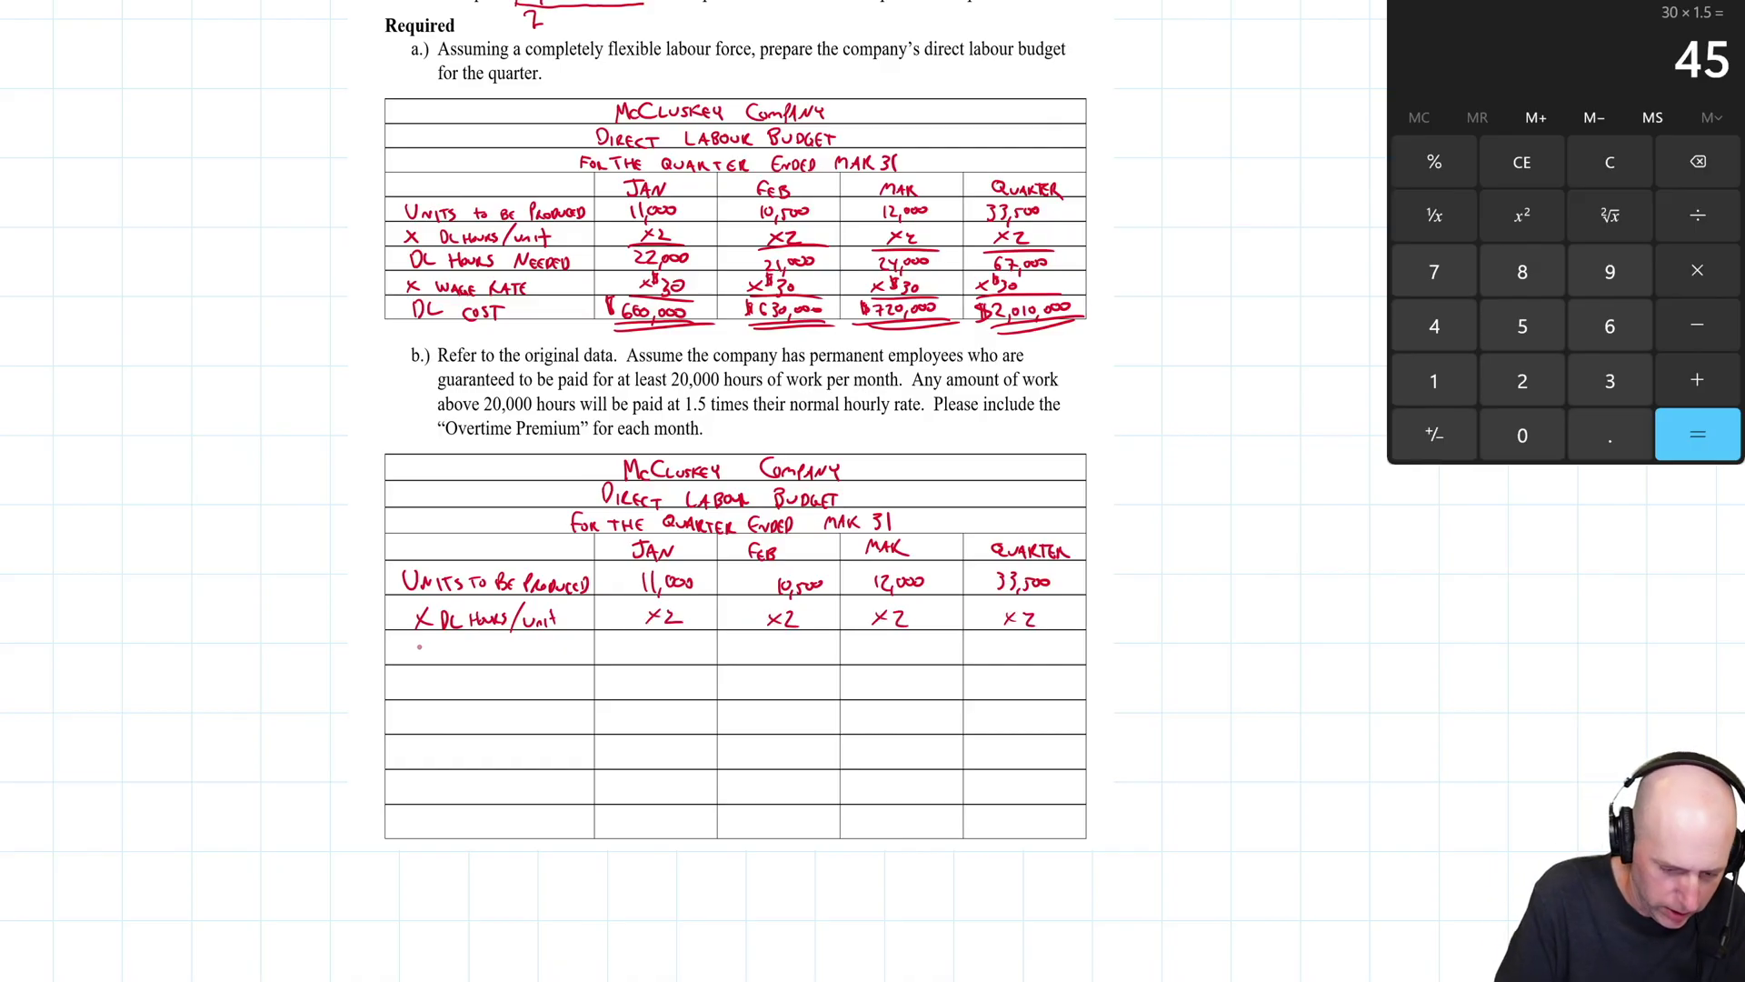
Step: Write the DL Hours Needed row label and underline the ×2 entries
{"action": "left_click_drag", "start_coordinate": [405, 644], "coordinate": [409, 662]}
{"action": "left_click_drag", "start_coordinate": [419, 646], "coordinate": [469, 665]}
{"action": "left_click_drag", "start_coordinate": [456, 654], "coordinate": [469, 653]}
{"action": "left_click_drag", "start_coordinate": [474, 650], "coordinate": [488, 650]}
{"action": "mouse_move", "coordinate": [490, 650]}
{"action": "left_mouse_down"}
{"action": "mouse_move", "coordinate": [539, 642]}
{"action": "mouse_move", "coordinate": [556, 662]}
{"action": "left_mouse_up"}
{"action": "left_click_drag", "start_coordinate": [557, 648], "coordinate": [575, 667]}
{"action": "mouse_move", "coordinate": [575, 645]}
{"action": "left_mouse_down"}
{"action": "mouse_move", "coordinate": [588, 666]}
{"action": "mouse_move", "coordinate": [660, 627]}
{"action": "mouse_move", "coordinate": [701, 629]}
{"action": "left_mouse_up"}
Step: Enter hours needed of 22,000, 21,000, 24,000 and 67,000, then circle 20,000 in the question
{"action": "left_click_drag", "start_coordinate": [629, 643], "coordinate": [652, 664]}
{"action": "left_click_drag", "start_coordinate": [647, 643], "coordinate": [688, 655]}
{"action": "mouse_move", "coordinate": [687, 645]}
{"action": "left_mouse_down"}
{"action": "mouse_move", "coordinate": [828, 635]}
{"action": "mouse_move", "coordinate": [789, 667]}
{"action": "left_mouse_up"}
{"action": "left_click_drag", "start_coordinate": [793, 663], "coordinate": [791, 670]}
{"action": "left_click_drag", "start_coordinate": [791, 648], "coordinate": [811, 657]}
{"action": "left_click_drag", "start_coordinate": [810, 648], "coordinate": [929, 630]}
{"action": "left_click_drag", "start_coordinate": [874, 646], "coordinate": [920, 656]}
{"action": "mouse_move", "coordinate": [918, 645]}
{"action": "left_mouse_down"}
{"action": "mouse_move", "coordinate": [1056, 627]}
{"action": "mouse_move", "coordinate": [1001, 661]}
{"action": "left_mouse_up"}
{"action": "mouse_move", "coordinate": [1011, 644]}
{"action": "left_mouse_down"}
{"action": "mouse_move", "coordinate": [1020, 666]}
{"action": "mouse_move", "coordinate": [1034, 656]}
{"action": "left_mouse_up"}
{"action": "left_click_drag", "start_coordinate": [1036, 646], "coordinate": [1058, 656]}
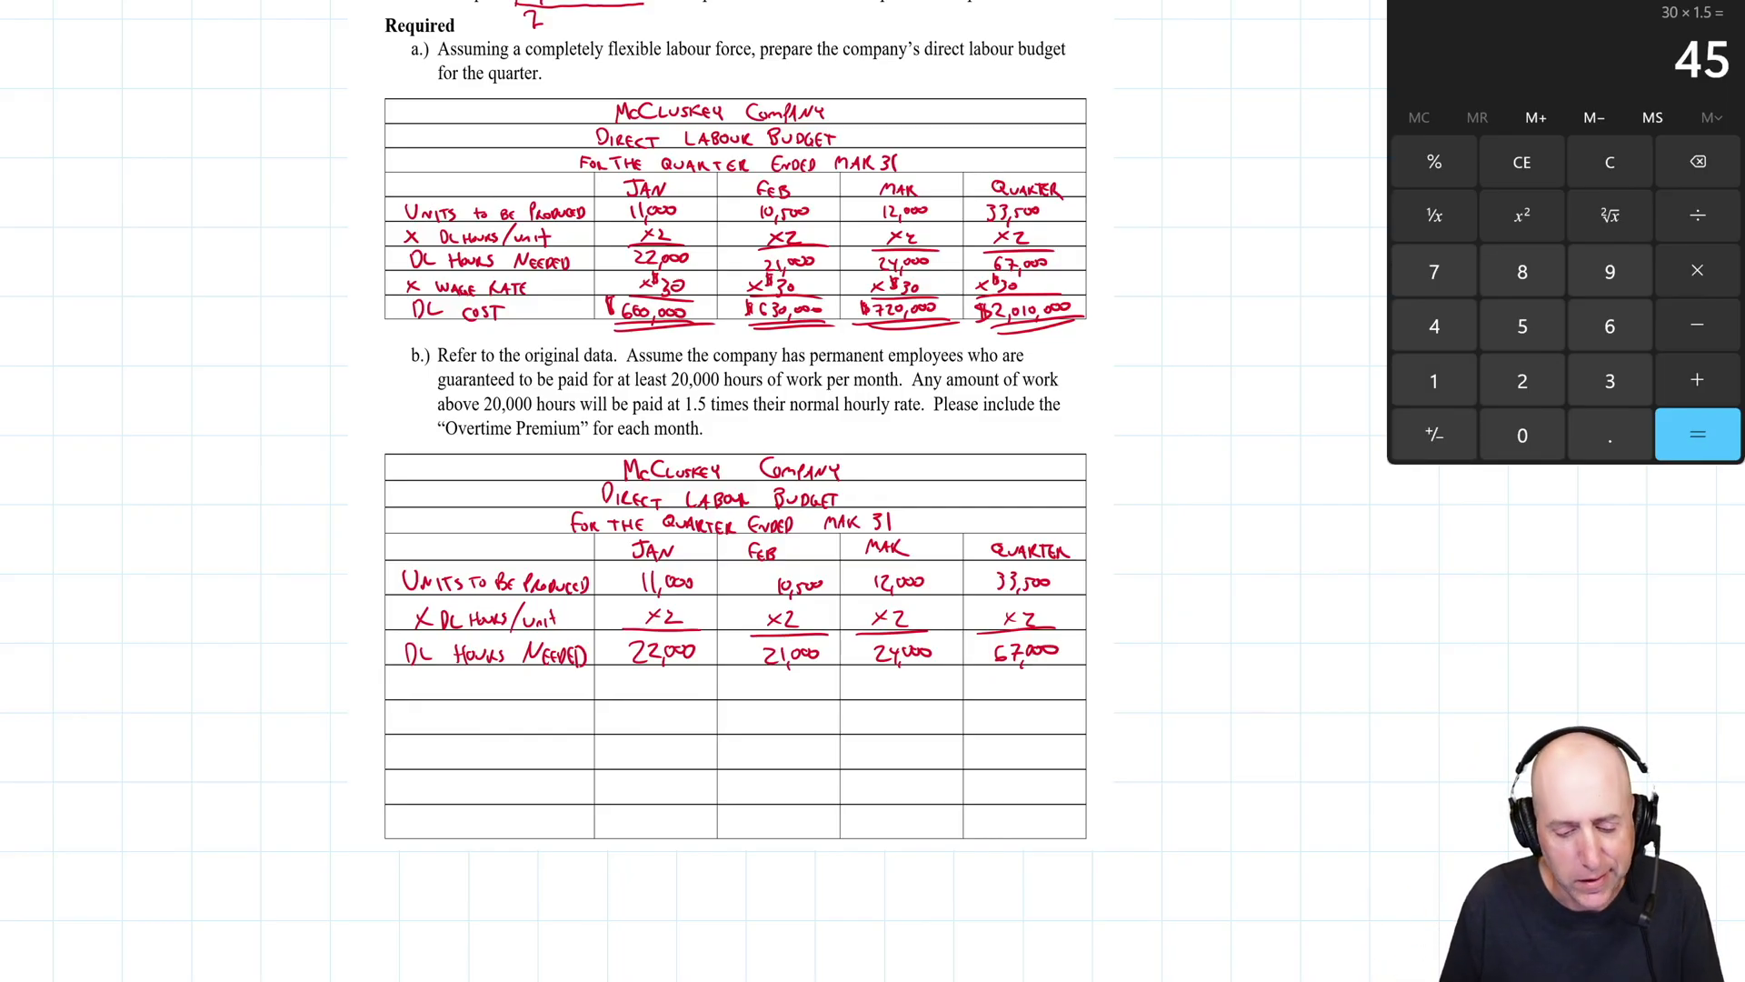
{"action": "left_click_drag", "start_coordinate": [690, 389], "coordinate": [723, 394]}
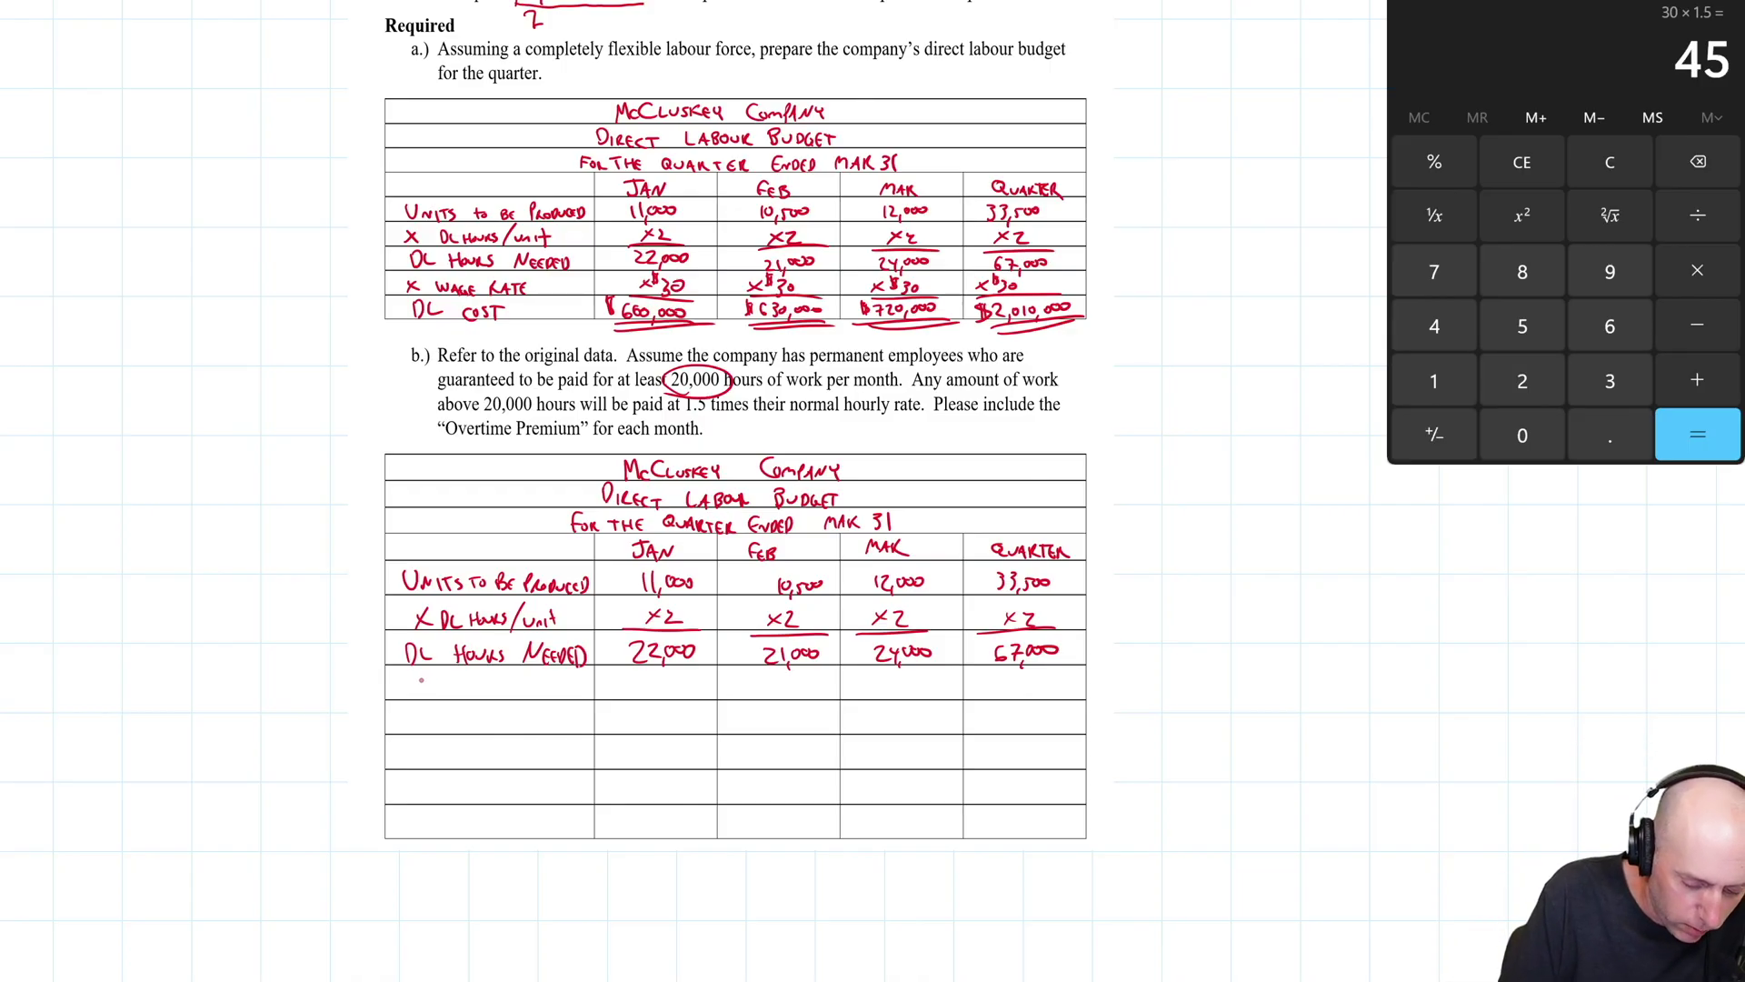
Step: Write Regular Hours of 20,000 per month (60,000 total) and O-T Hours of 2,000, 1,000, 4,000, 7,000
{"action": "mouse_move", "coordinate": [421, 679]}
{"action": "left_mouse_down"}
{"action": "mouse_move", "coordinate": [439, 698]}
{"action": "mouse_move", "coordinate": [1059, 688]}
{"action": "left_mouse_up"}
{"action": "mouse_move", "coordinate": [416, 713]}
{"action": "left_mouse_down"}
{"action": "mouse_move", "coordinate": [658, 733]}
{"action": "mouse_move", "coordinate": [1053, 723]}
{"action": "left_mouse_up"}
{"action": "left_click", "coordinate": [635, 720]}
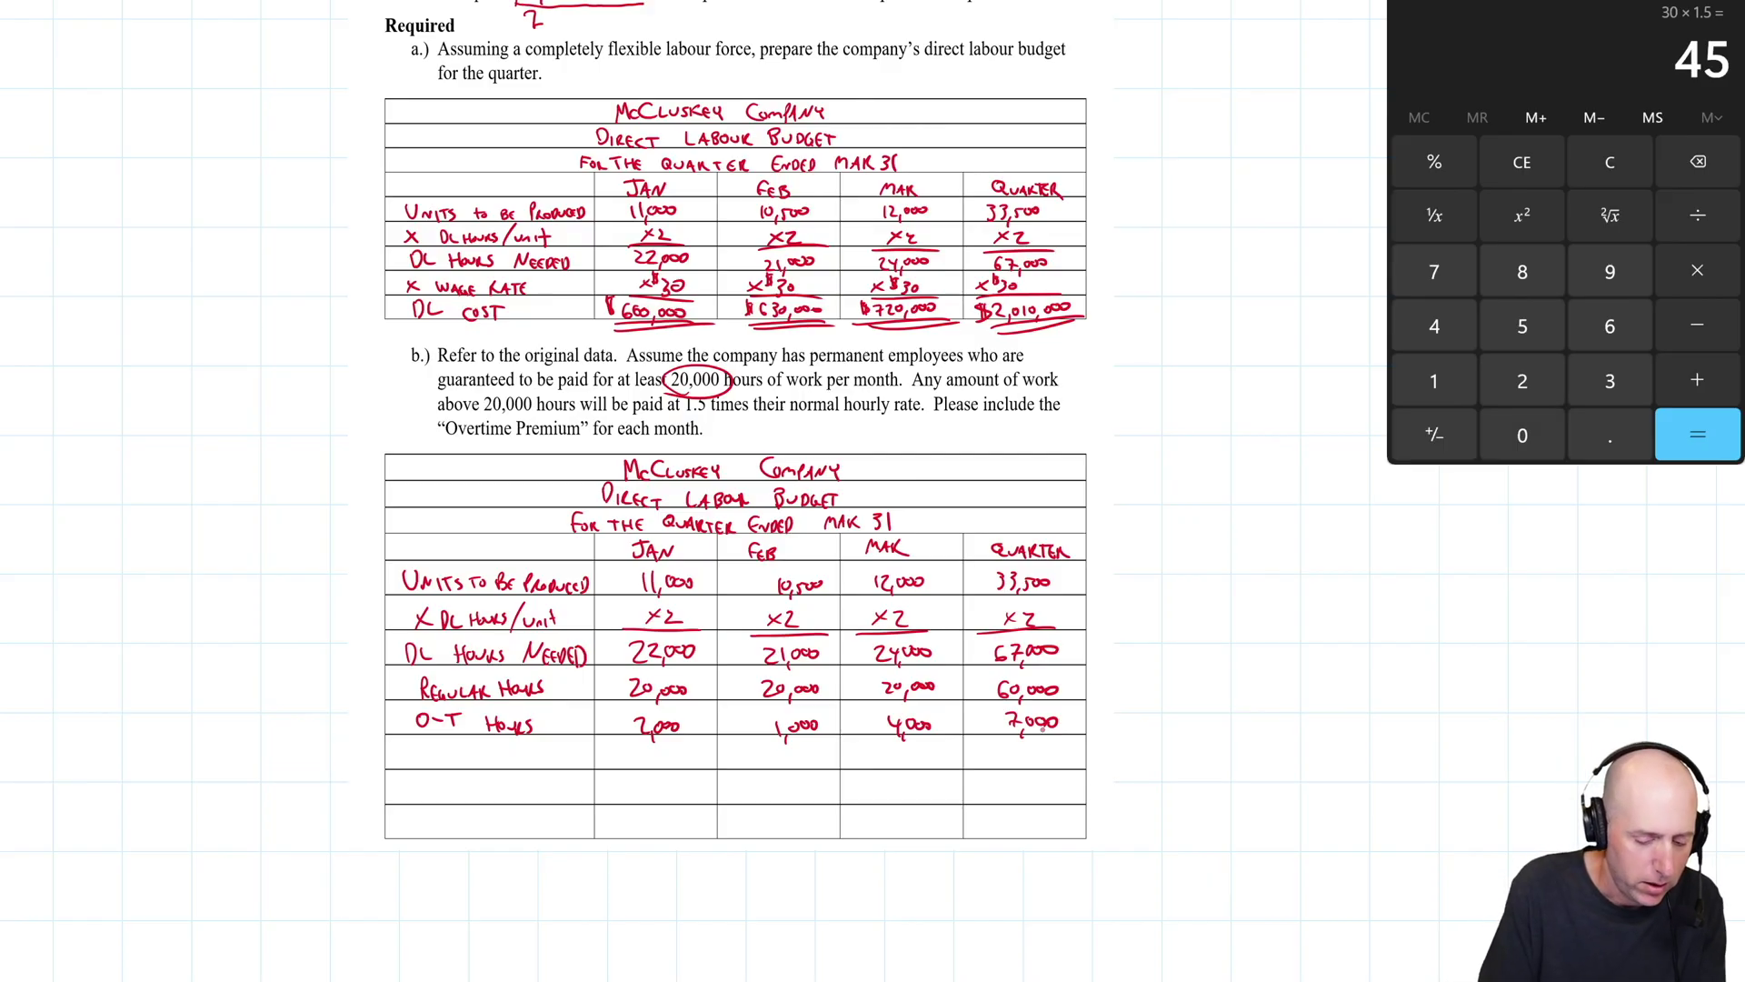
Step: Ink the 'Regular PAY (30)' row label and its 600,000 regular pay figures
{"action": "mouse_move", "coordinate": [414, 747]}
{"action": "left_mouse_down"}
{"action": "mouse_move", "coordinate": [418, 768]}
{"action": "mouse_move", "coordinate": [537, 765]}
{"action": "left_mouse_up"}
{"action": "left_click_drag", "start_coordinate": [533, 748], "coordinate": [545, 768]}
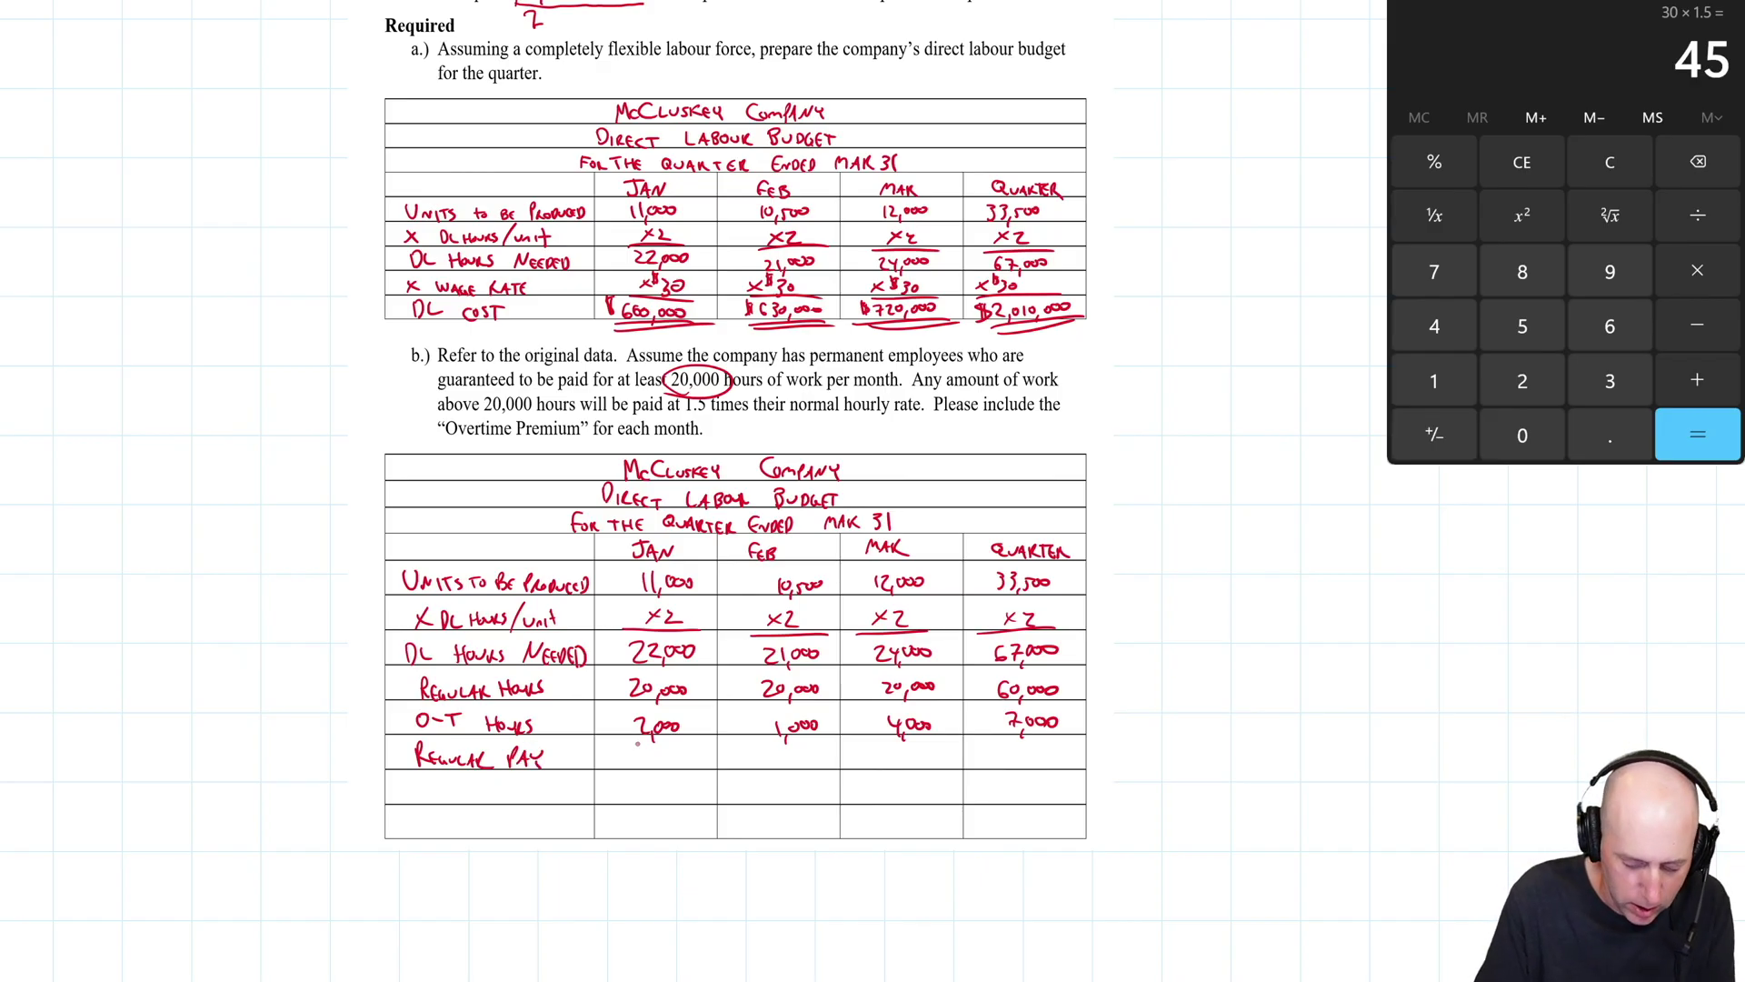
{"action": "mouse_move", "coordinate": [559, 739]}
{"action": "left_mouse_down"}
{"action": "mouse_move", "coordinate": [556, 766]}
{"action": "mouse_move", "coordinate": [579, 744]}
{"action": "mouse_move", "coordinate": [586, 764]}
{"action": "left_mouse_up"}
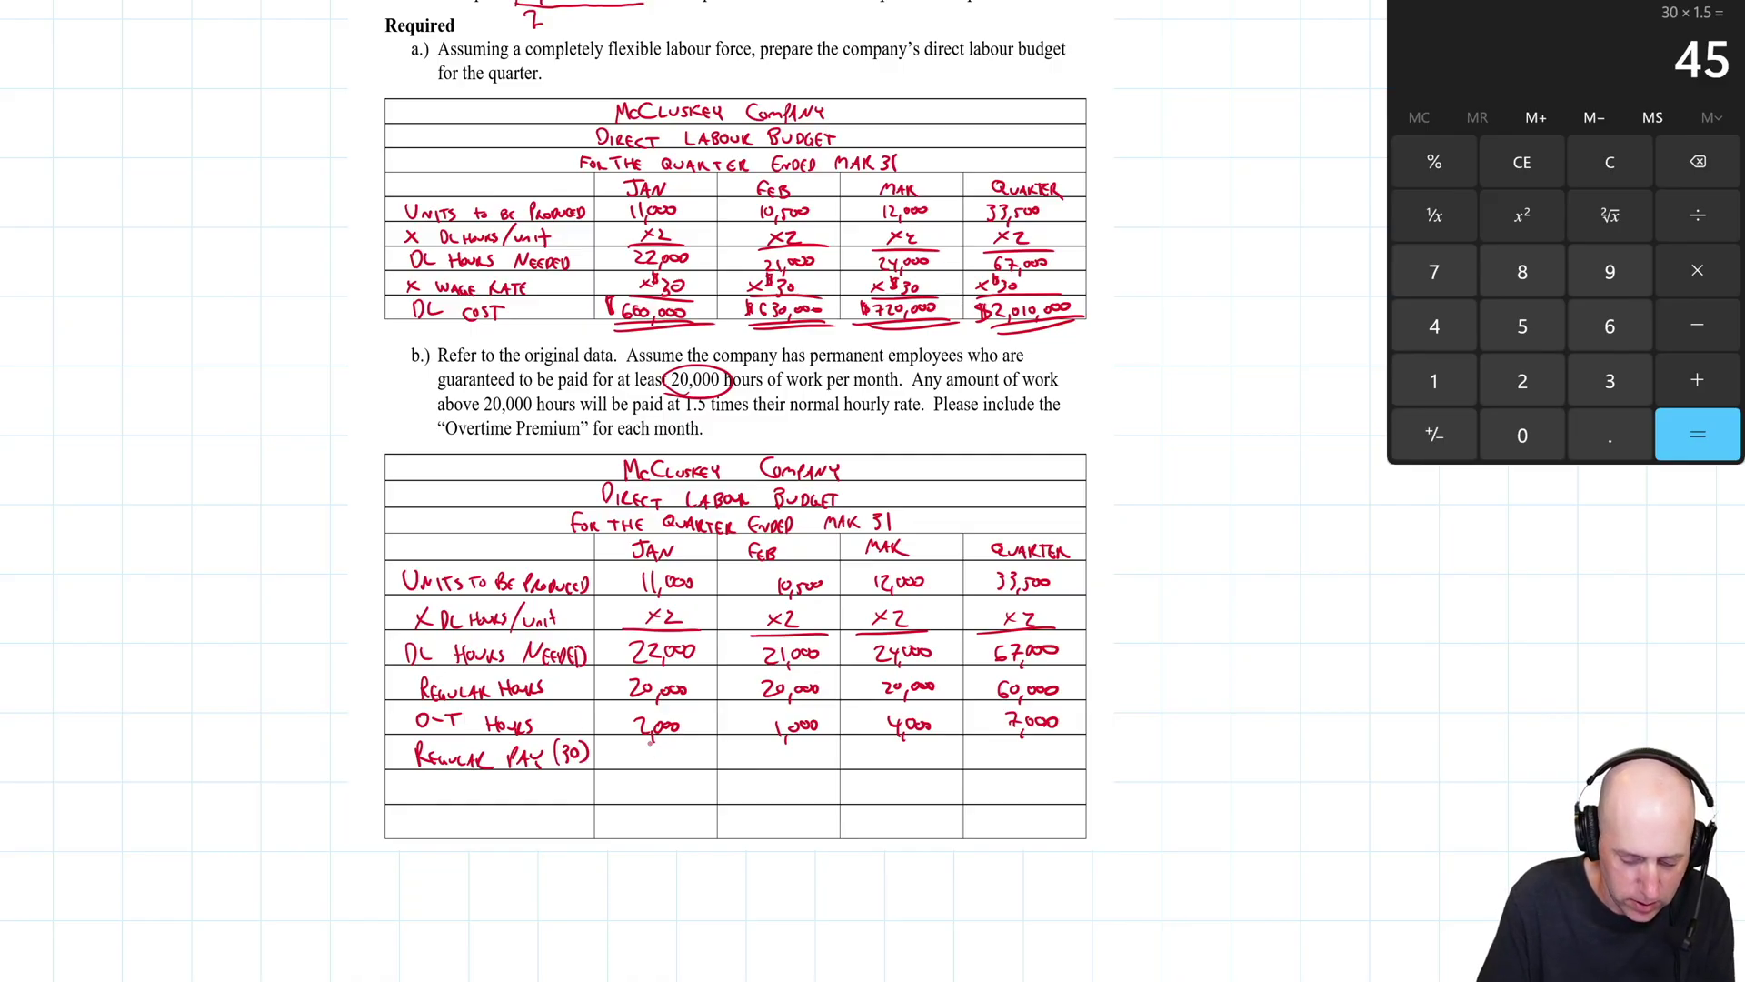
{"action": "left_click_drag", "start_coordinate": [640, 760], "coordinate": [1076, 752]}
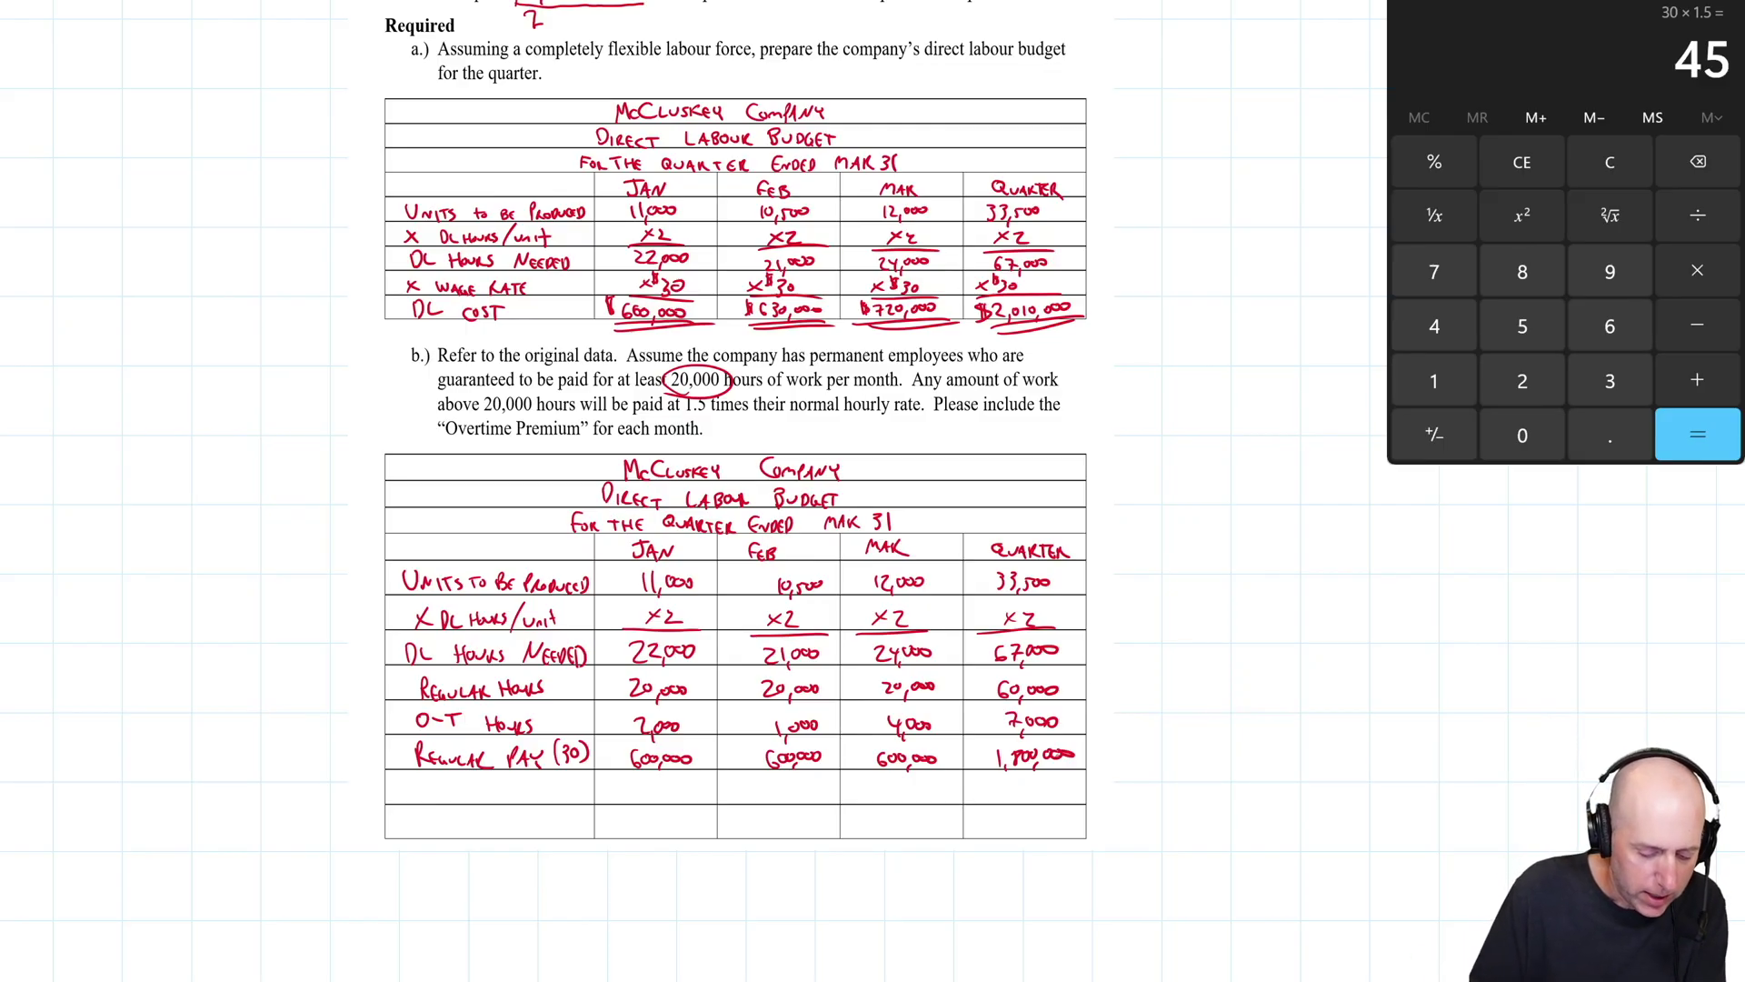
Step: Write the 'O-T PAY (45)' row label below Regular Pay
{"action": "mouse_move", "coordinate": [421, 772]}
{"action": "left_mouse_down"}
{"action": "mouse_move", "coordinate": [410, 787]}
{"action": "mouse_move", "coordinate": [421, 773]}
{"action": "left_mouse_up"}
{"action": "left_click_drag", "start_coordinate": [428, 787], "coordinate": [454, 780]}
{"action": "mouse_move", "coordinate": [446, 782]}
{"action": "left_mouse_down"}
{"action": "mouse_move", "coordinate": [445, 798]}
{"action": "mouse_move", "coordinate": [482, 780]}
{"action": "mouse_move", "coordinate": [499, 799]}
{"action": "left_mouse_up"}
{"action": "left_click_drag", "start_coordinate": [500, 783], "coordinate": [525, 804]}
{"action": "left_click_drag", "start_coordinate": [537, 774], "coordinate": [551, 788]}
{"action": "mouse_move", "coordinate": [545, 782]}
{"action": "left_mouse_down"}
{"action": "mouse_move", "coordinate": [549, 803]}
{"action": "mouse_move", "coordinate": [561, 784]}
{"action": "left_mouse_up"}
{"action": "left_click_drag", "start_coordinate": [564, 776], "coordinate": [568, 808]}
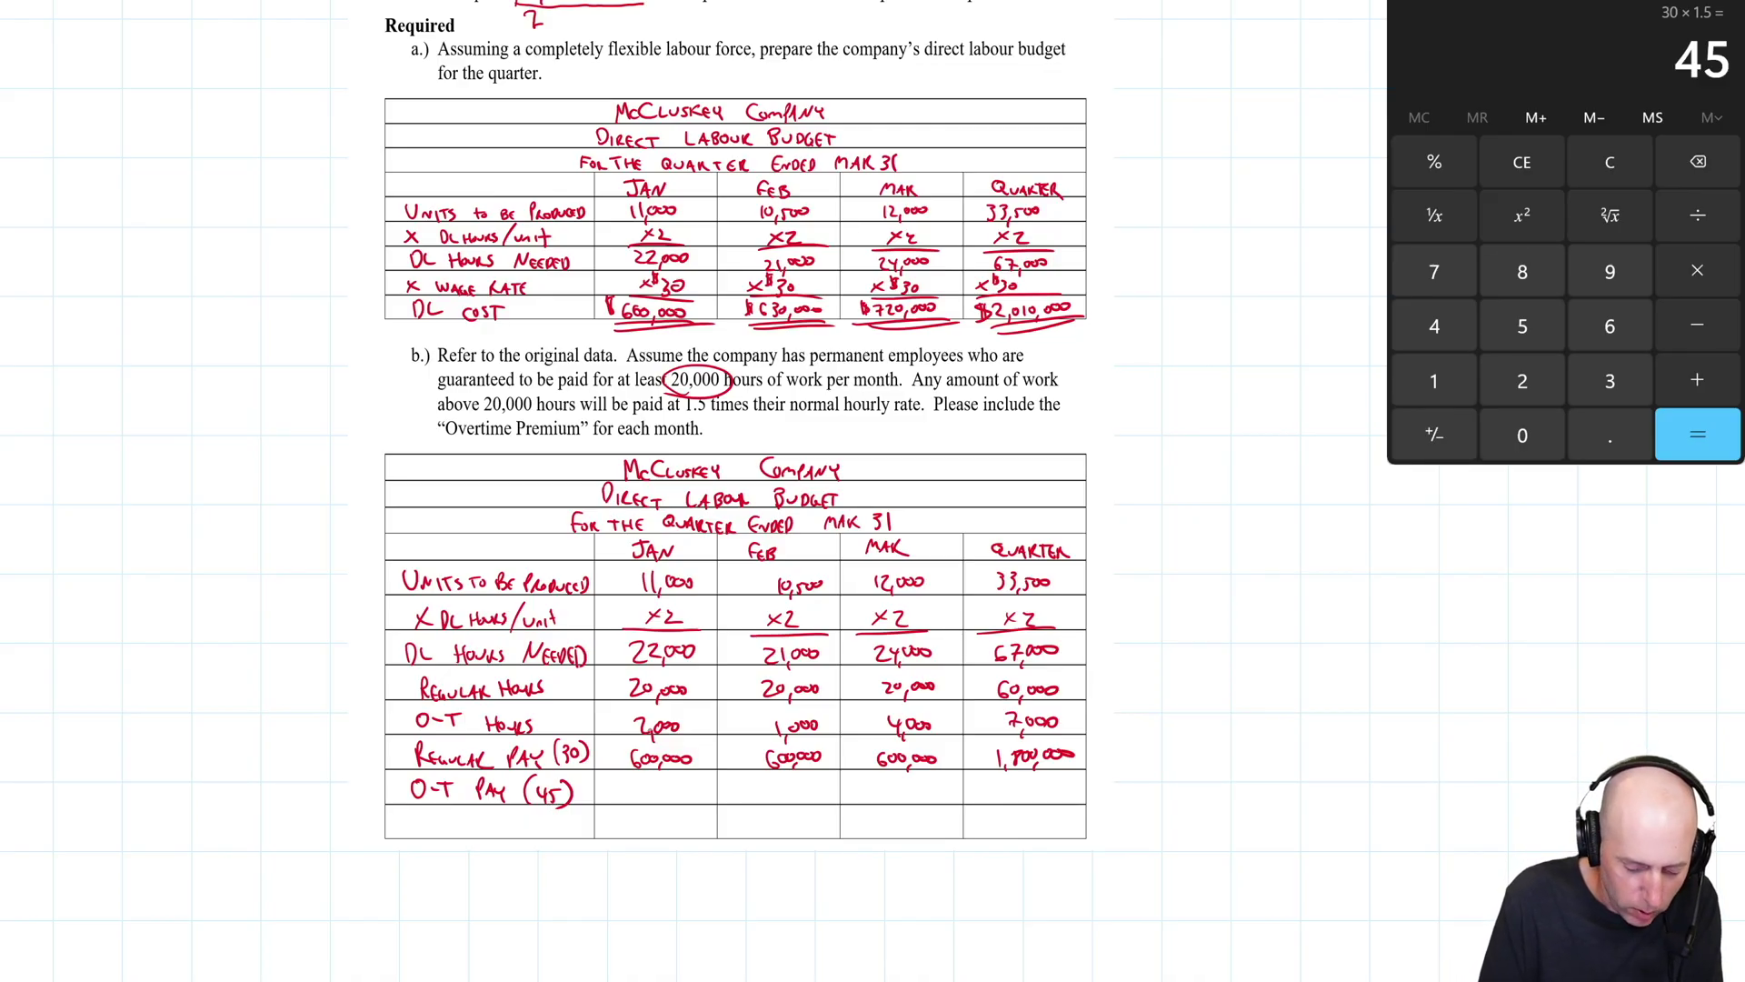
Step: Compute 2,000×45 and 4,000×45, inking 90,000 and 180,000 into January and March O-T Pay
{"action": "type", "text": "2000"}
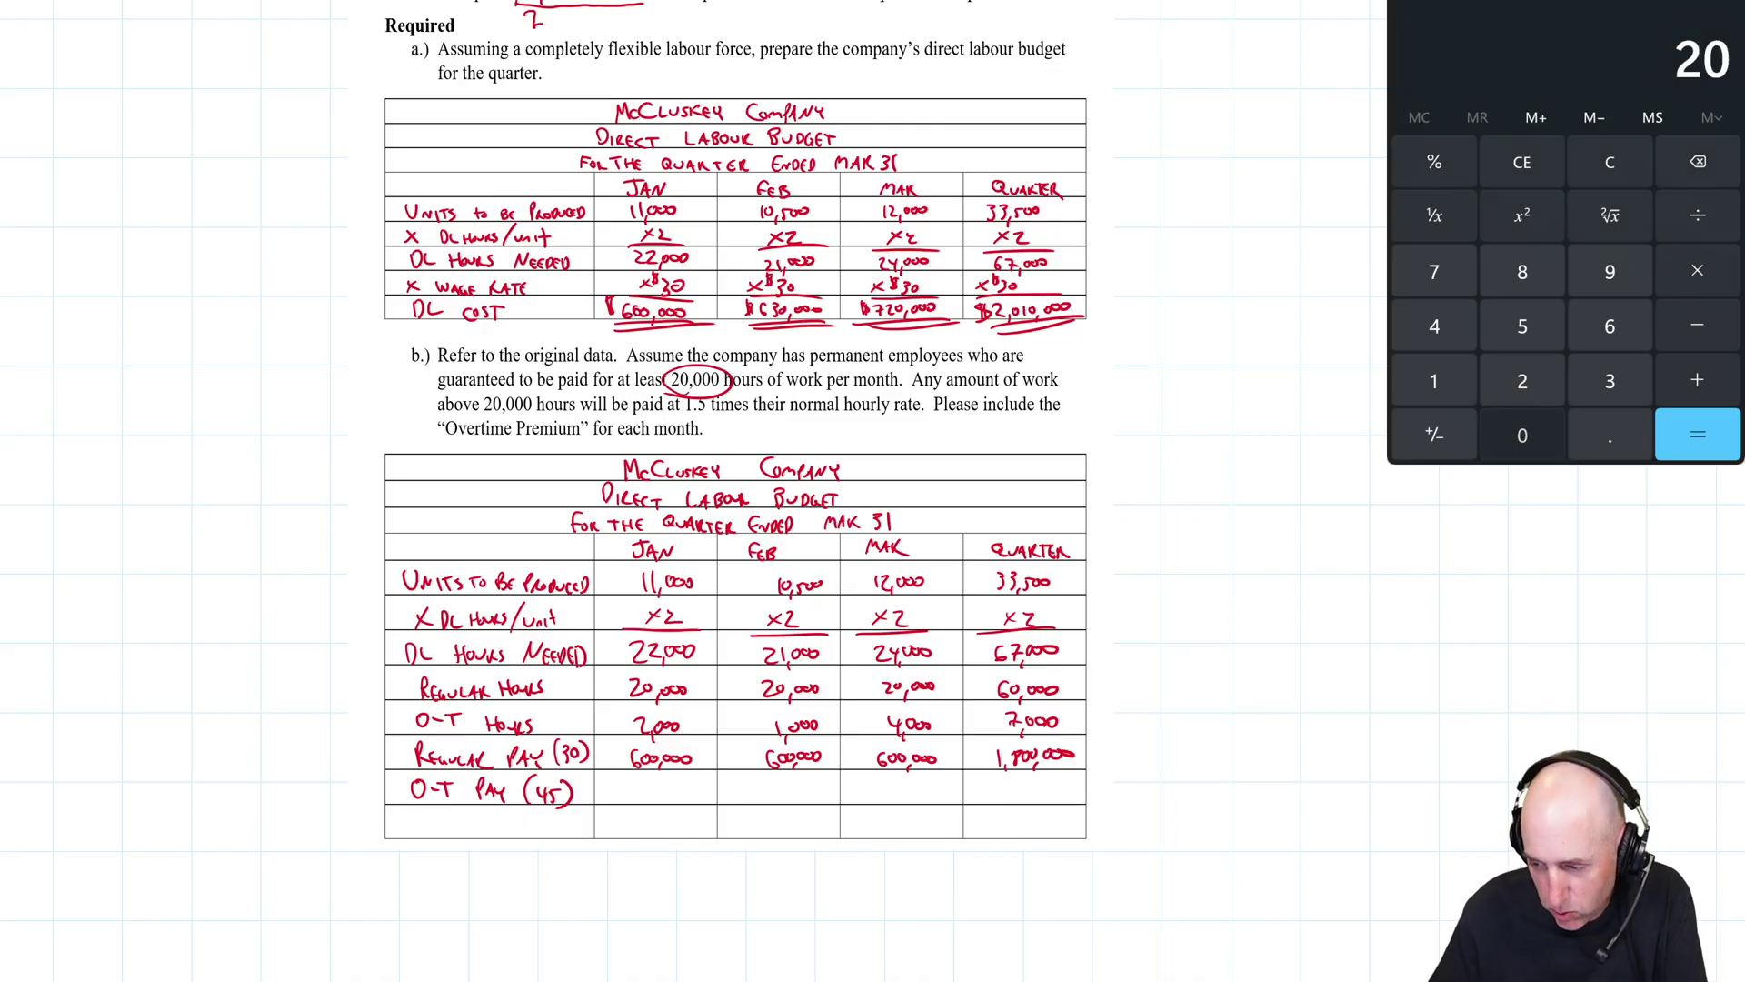
{"action": "key", "text": "asterisk"}
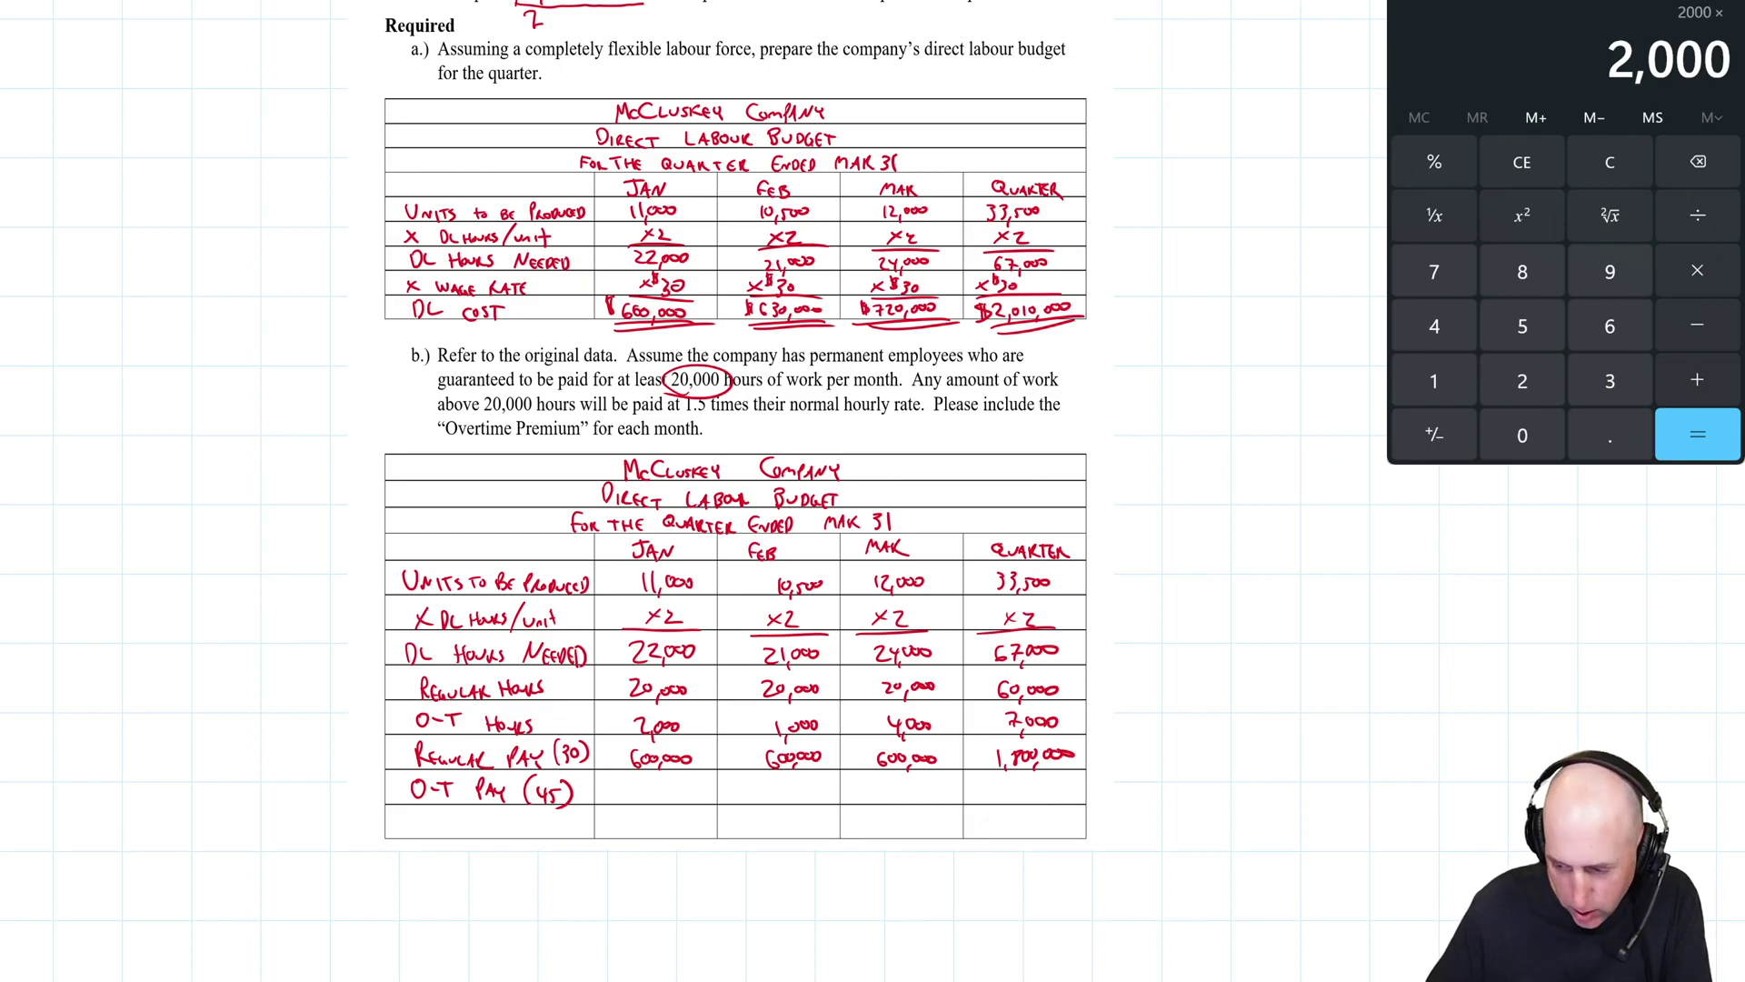
{"action": "type", "text": "45"}
{"action": "key", "text": "Return"}
{"action": "left_click_drag", "start_coordinate": [642, 788], "coordinate": [825, 789]}
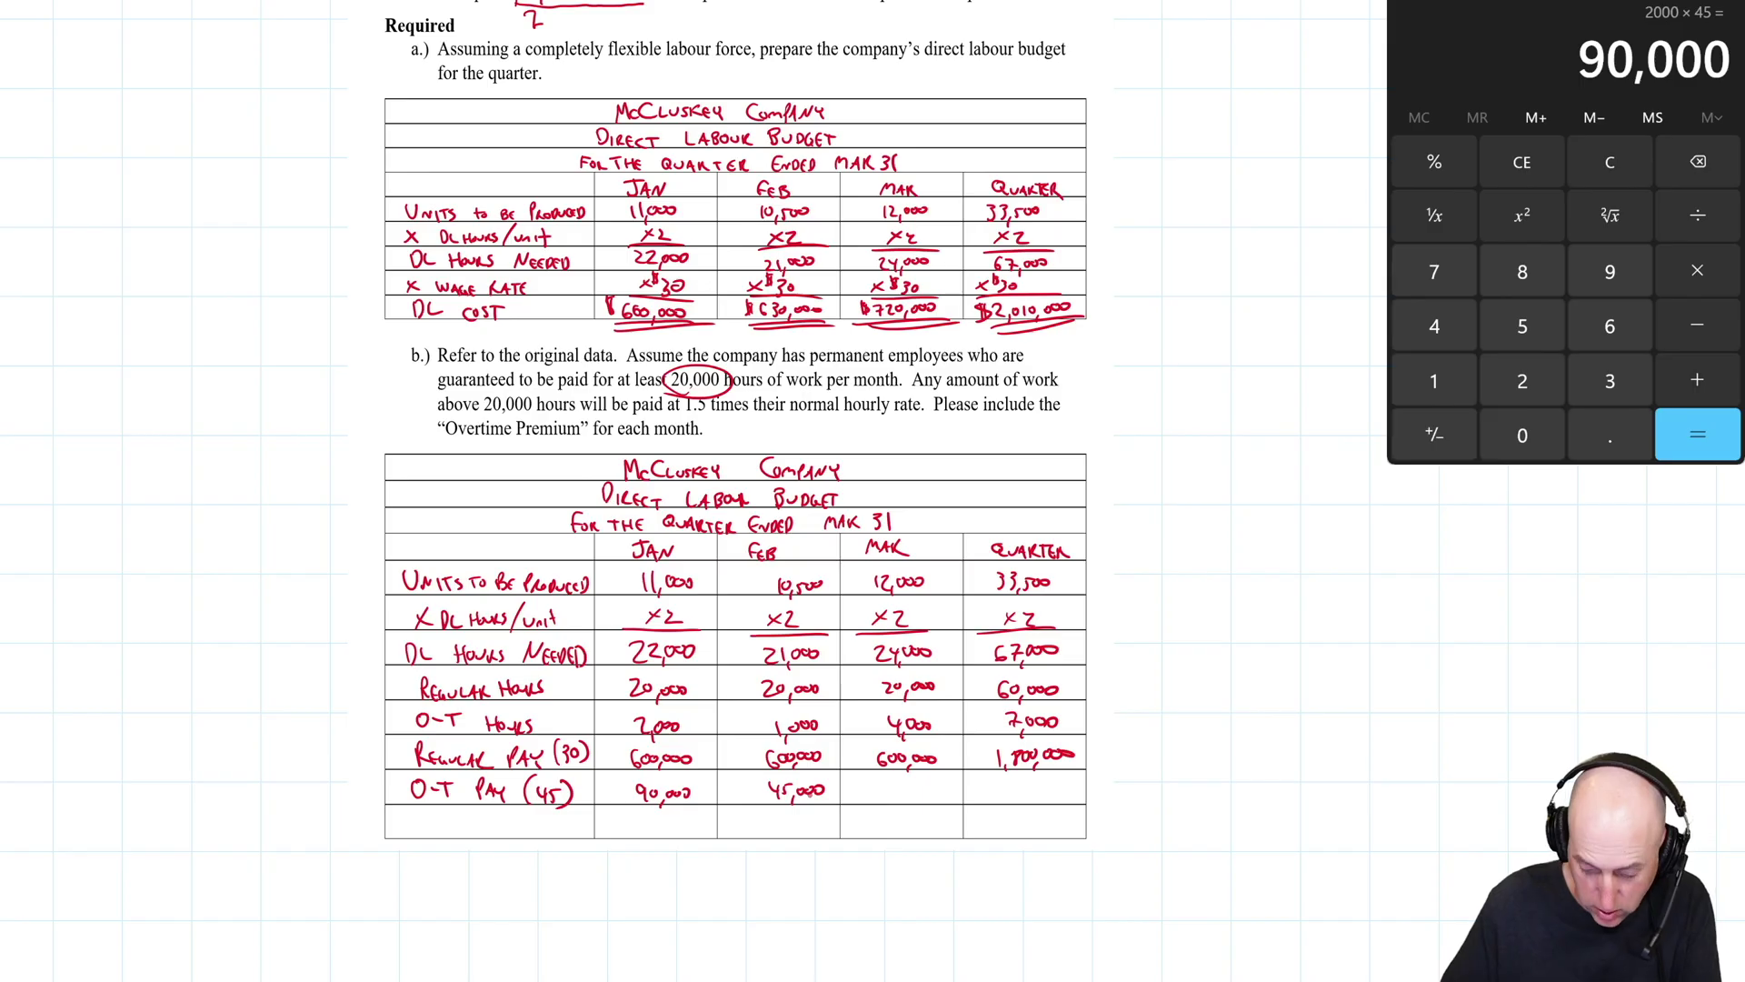
{"action": "type", "text": "4000*"}
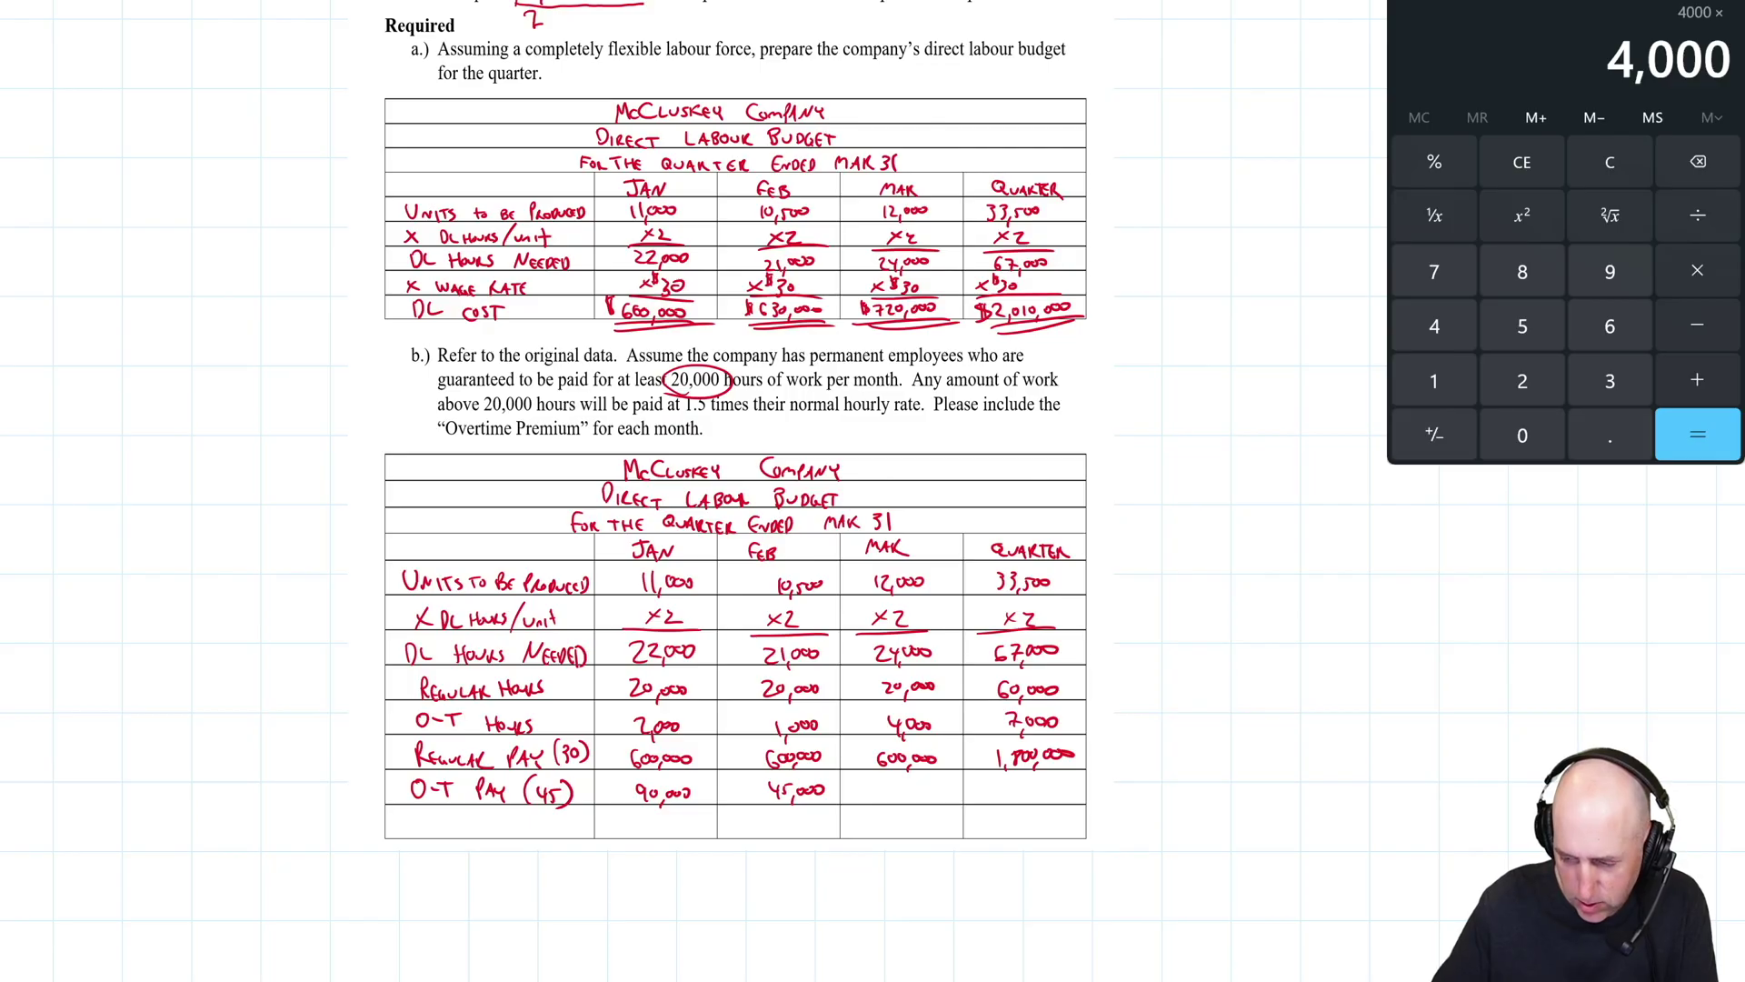
{"action": "type", "text": "45"}
{"action": "key", "text": "Return"}
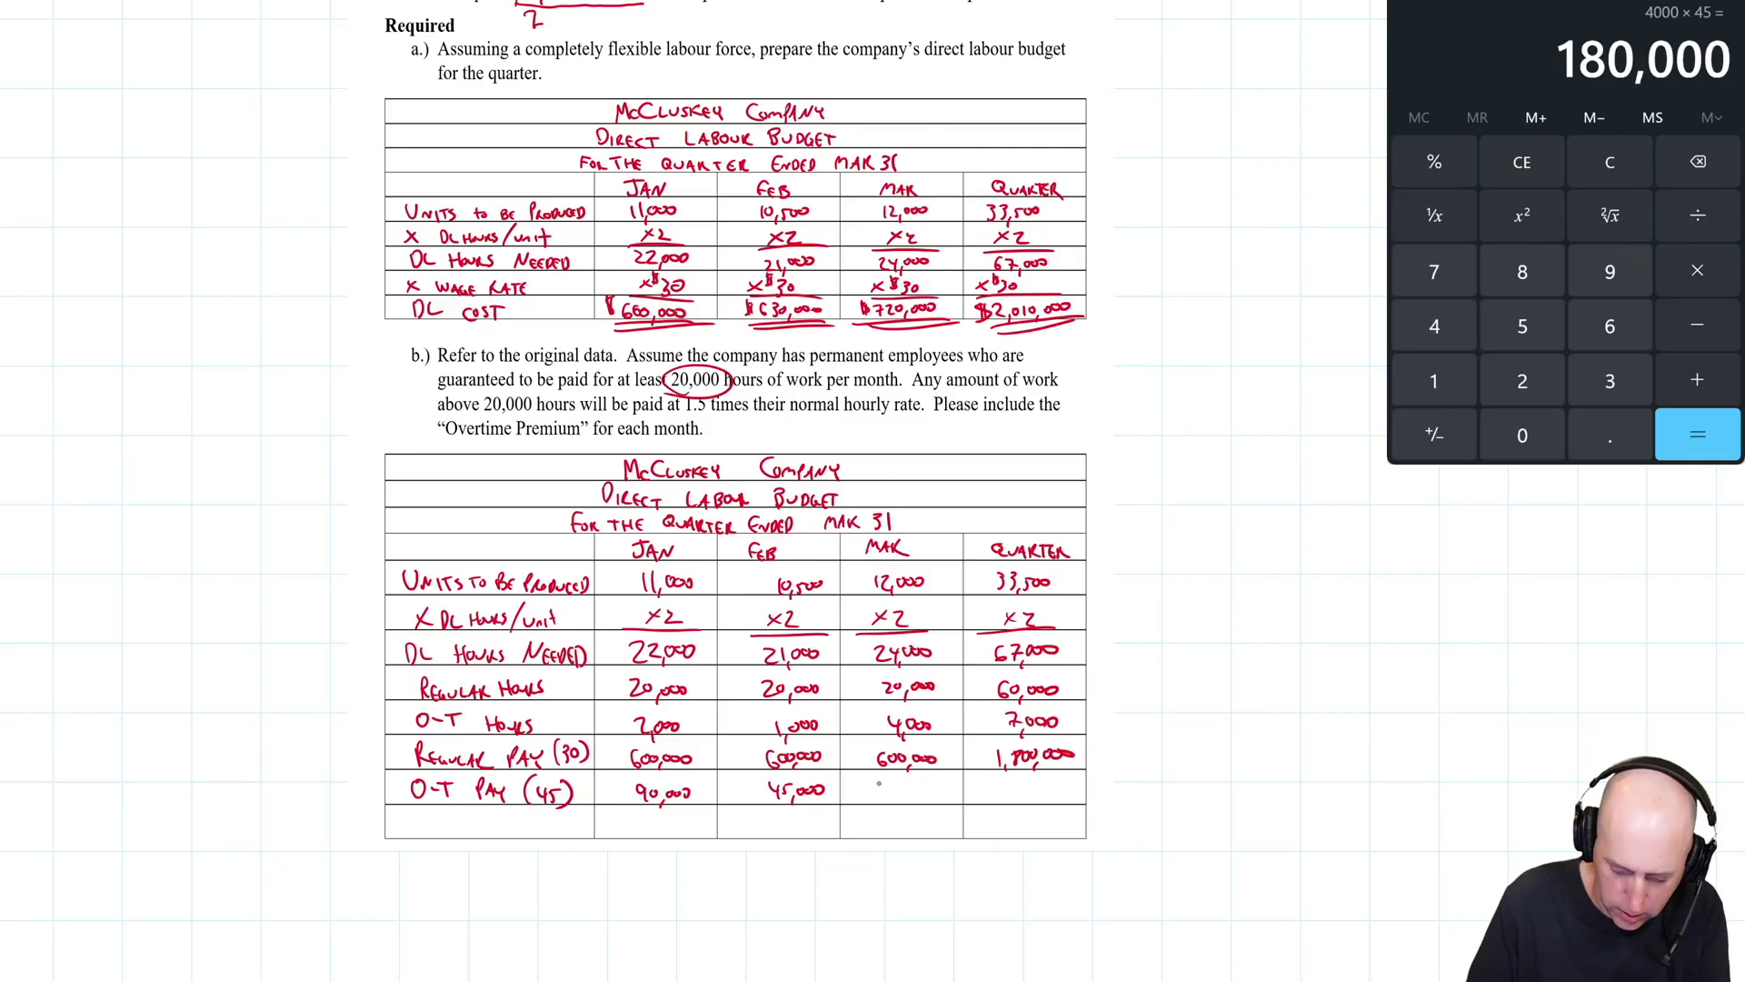
{"action": "mouse_move", "coordinate": [883, 780]}
{"action": "left_mouse_down"}
{"action": "mouse_move", "coordinate": [885, 798]}
{"action": "mouse_move", "coordinate": [945, 794]}
{"action": "left_mouse_up"}
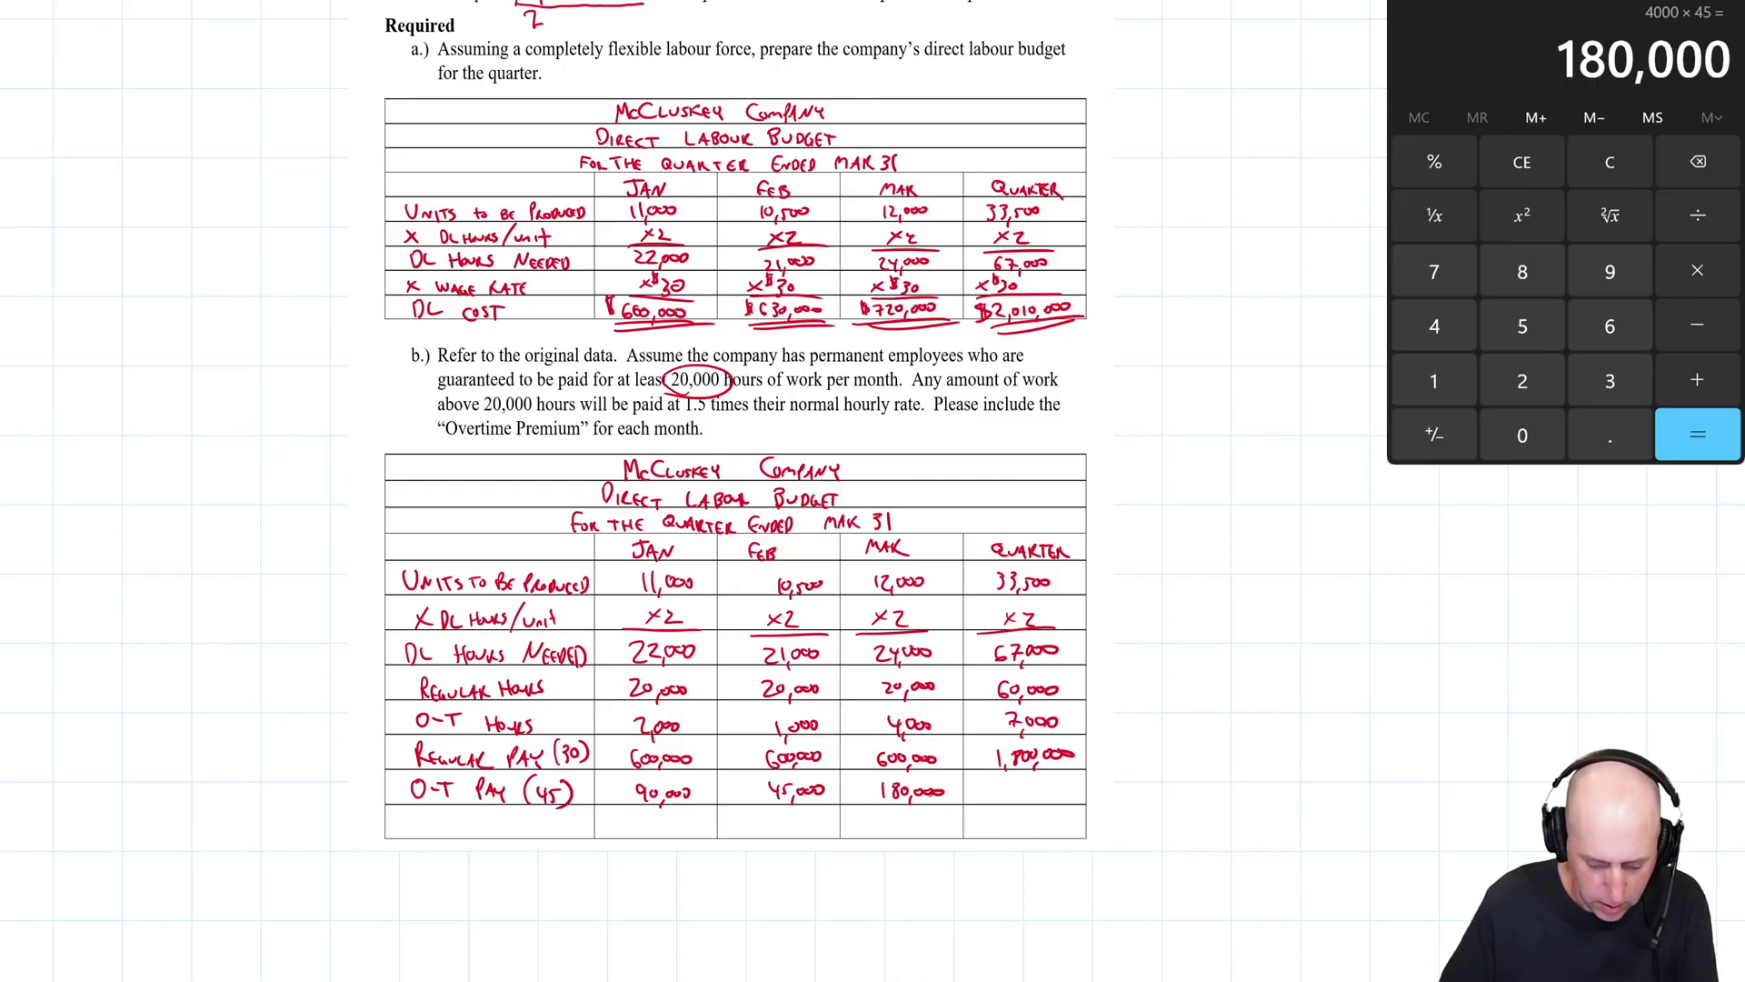
Step: Sum 90,000 + 45,000 + 180,000 and ink 315,000 in the quarter O-T Pay cell
{"action": "type", "text": "90000"}
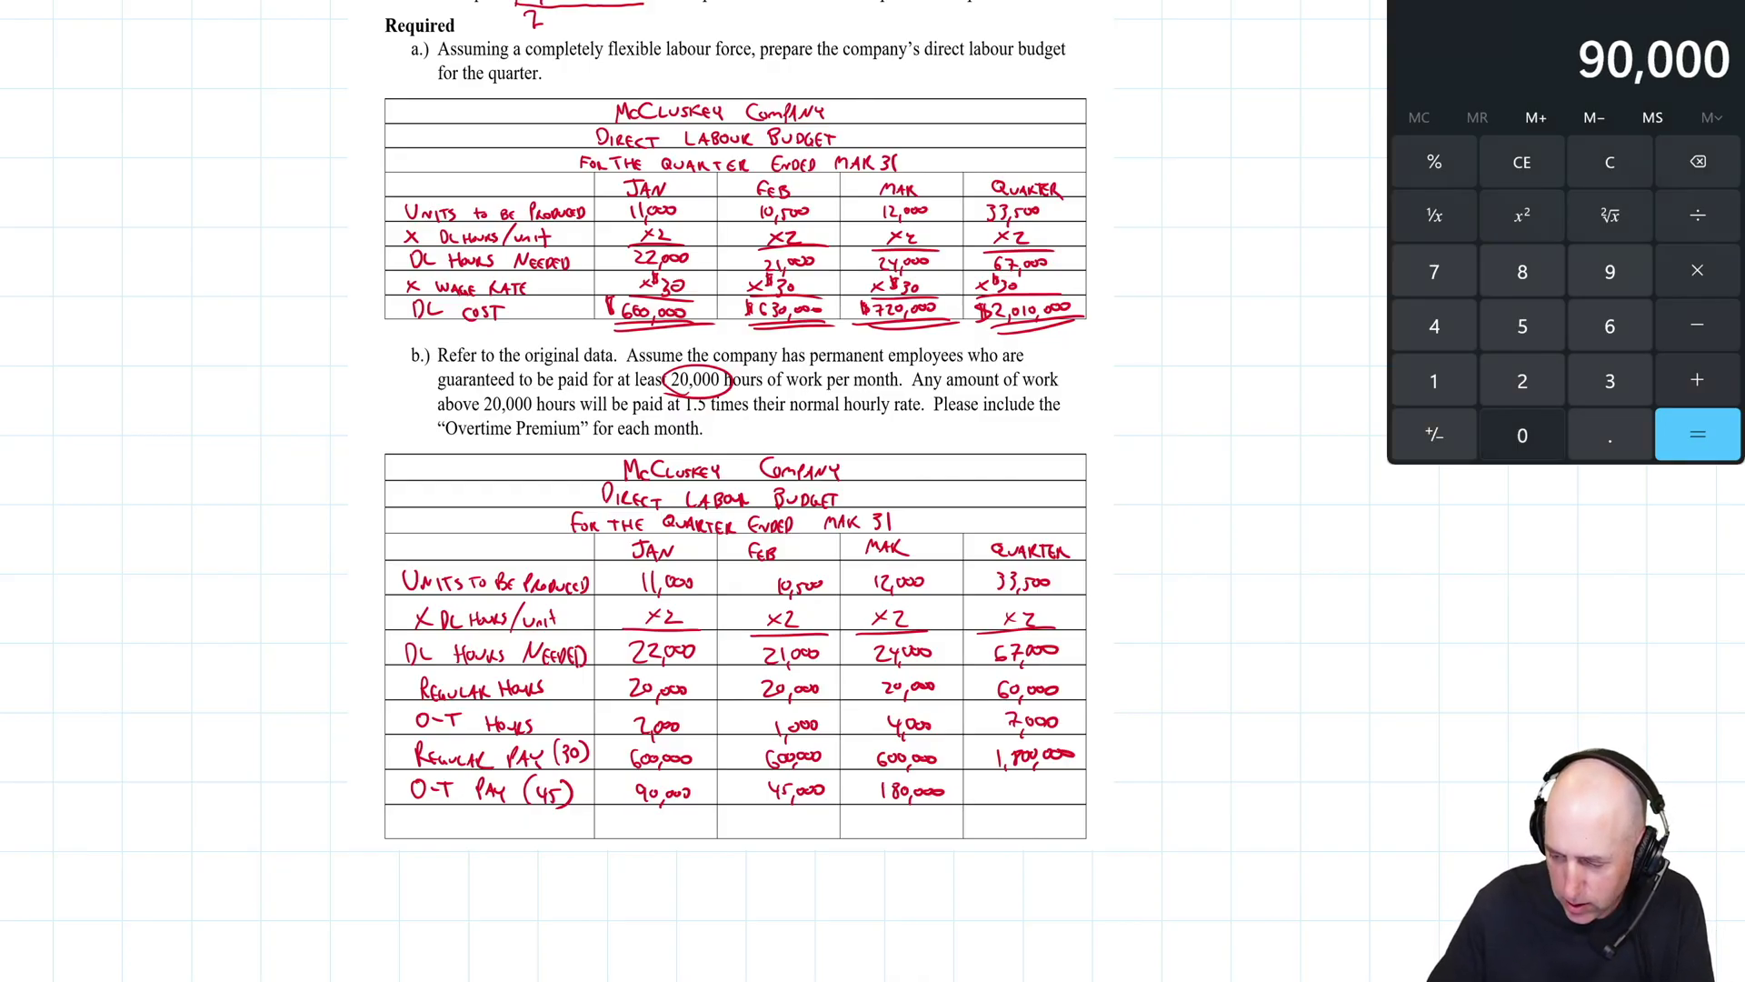
{"action": "key", "text": "plus"}
{"action": "type", "text": "45000"}
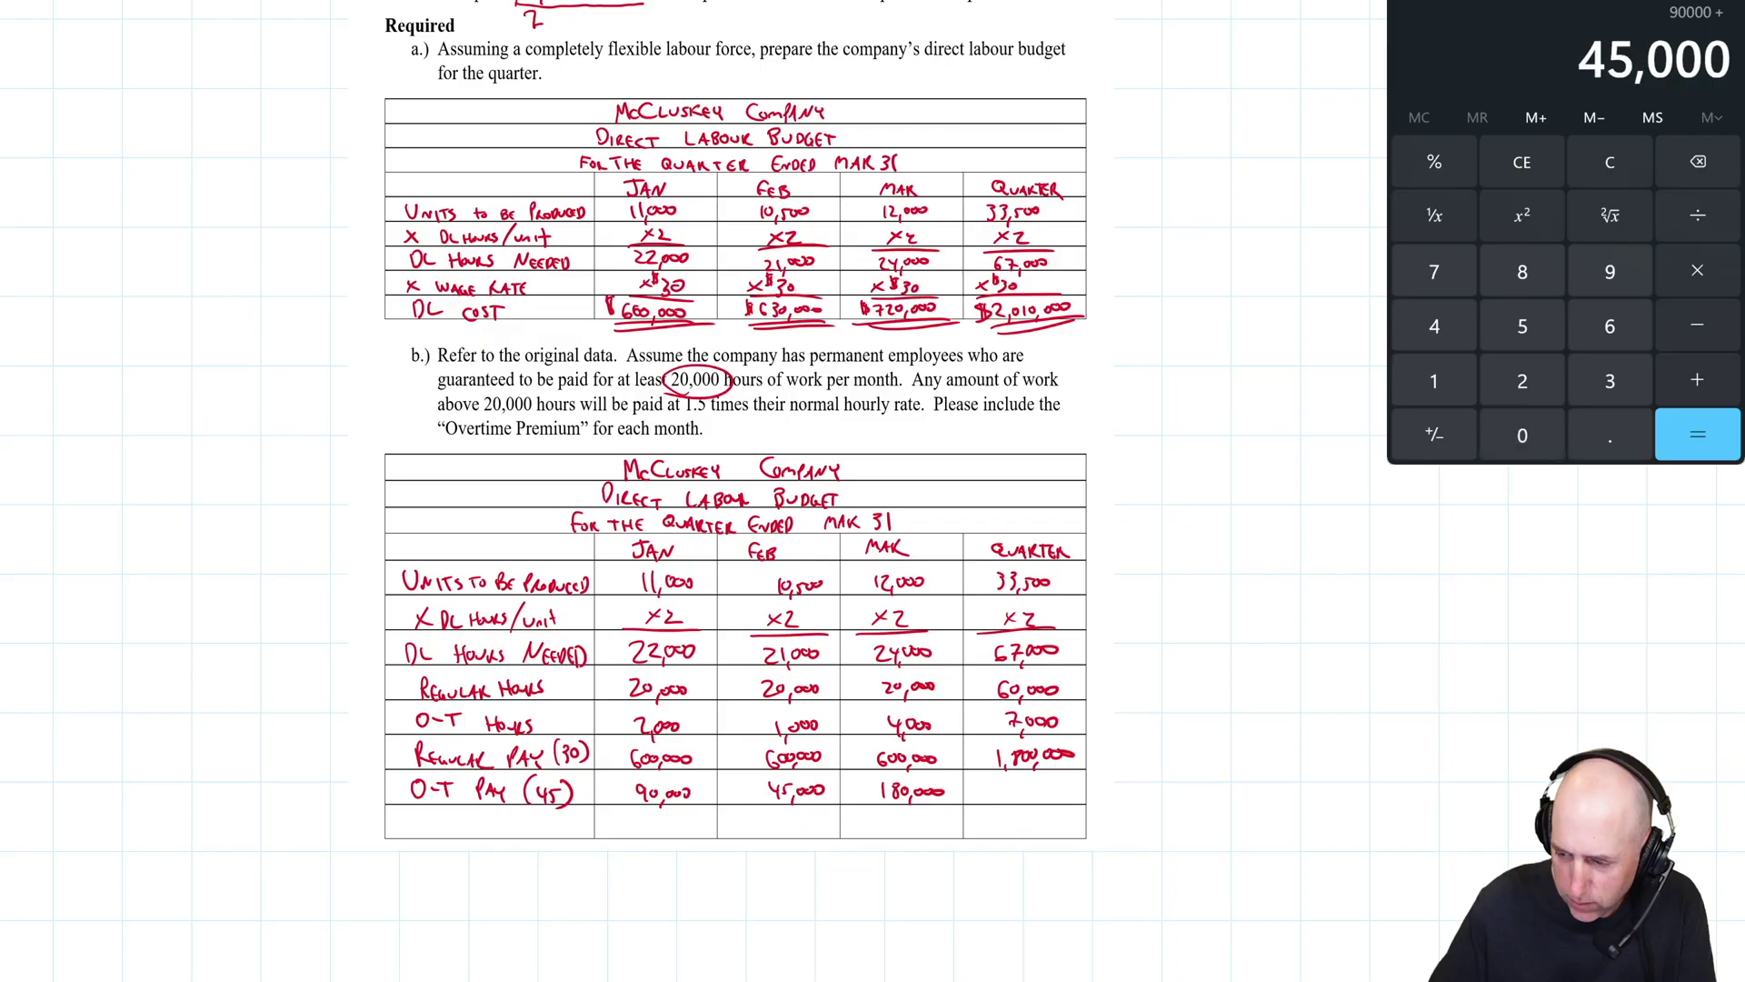
{"action": "key", "text": "plus"}
{"action": "type", "text": "1"}
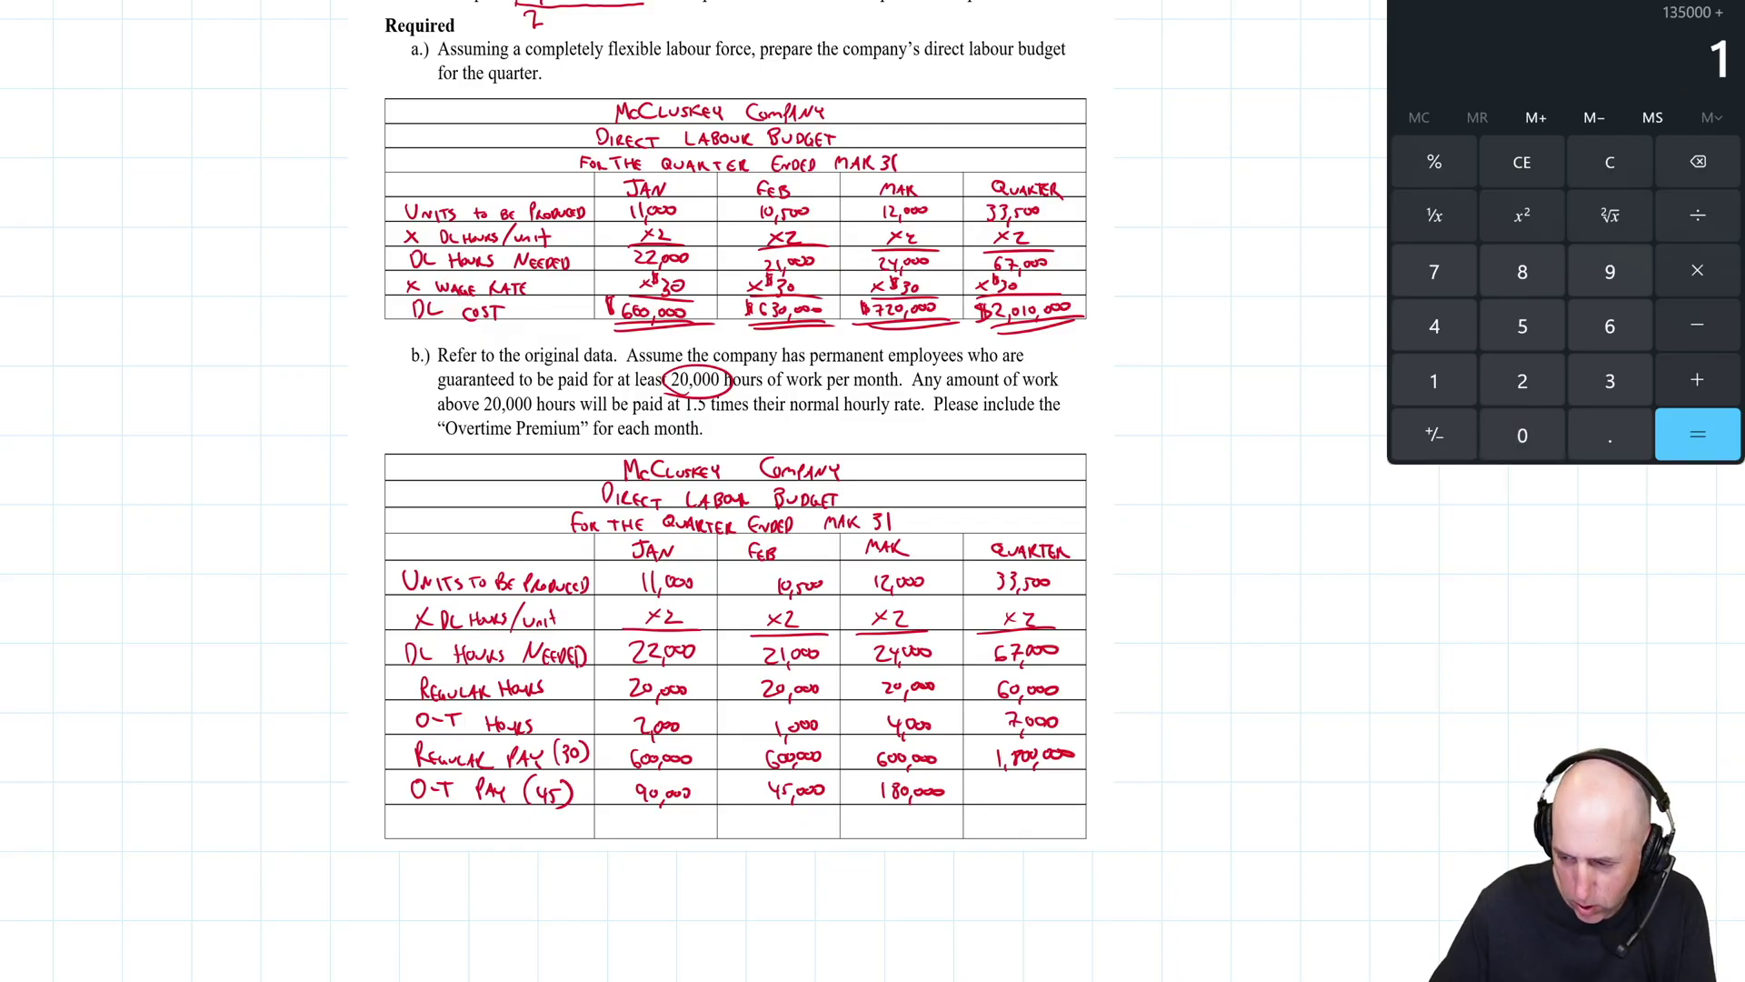
{"action": "type", "text": "80000"}
{"action": "key", "text": "Return"}
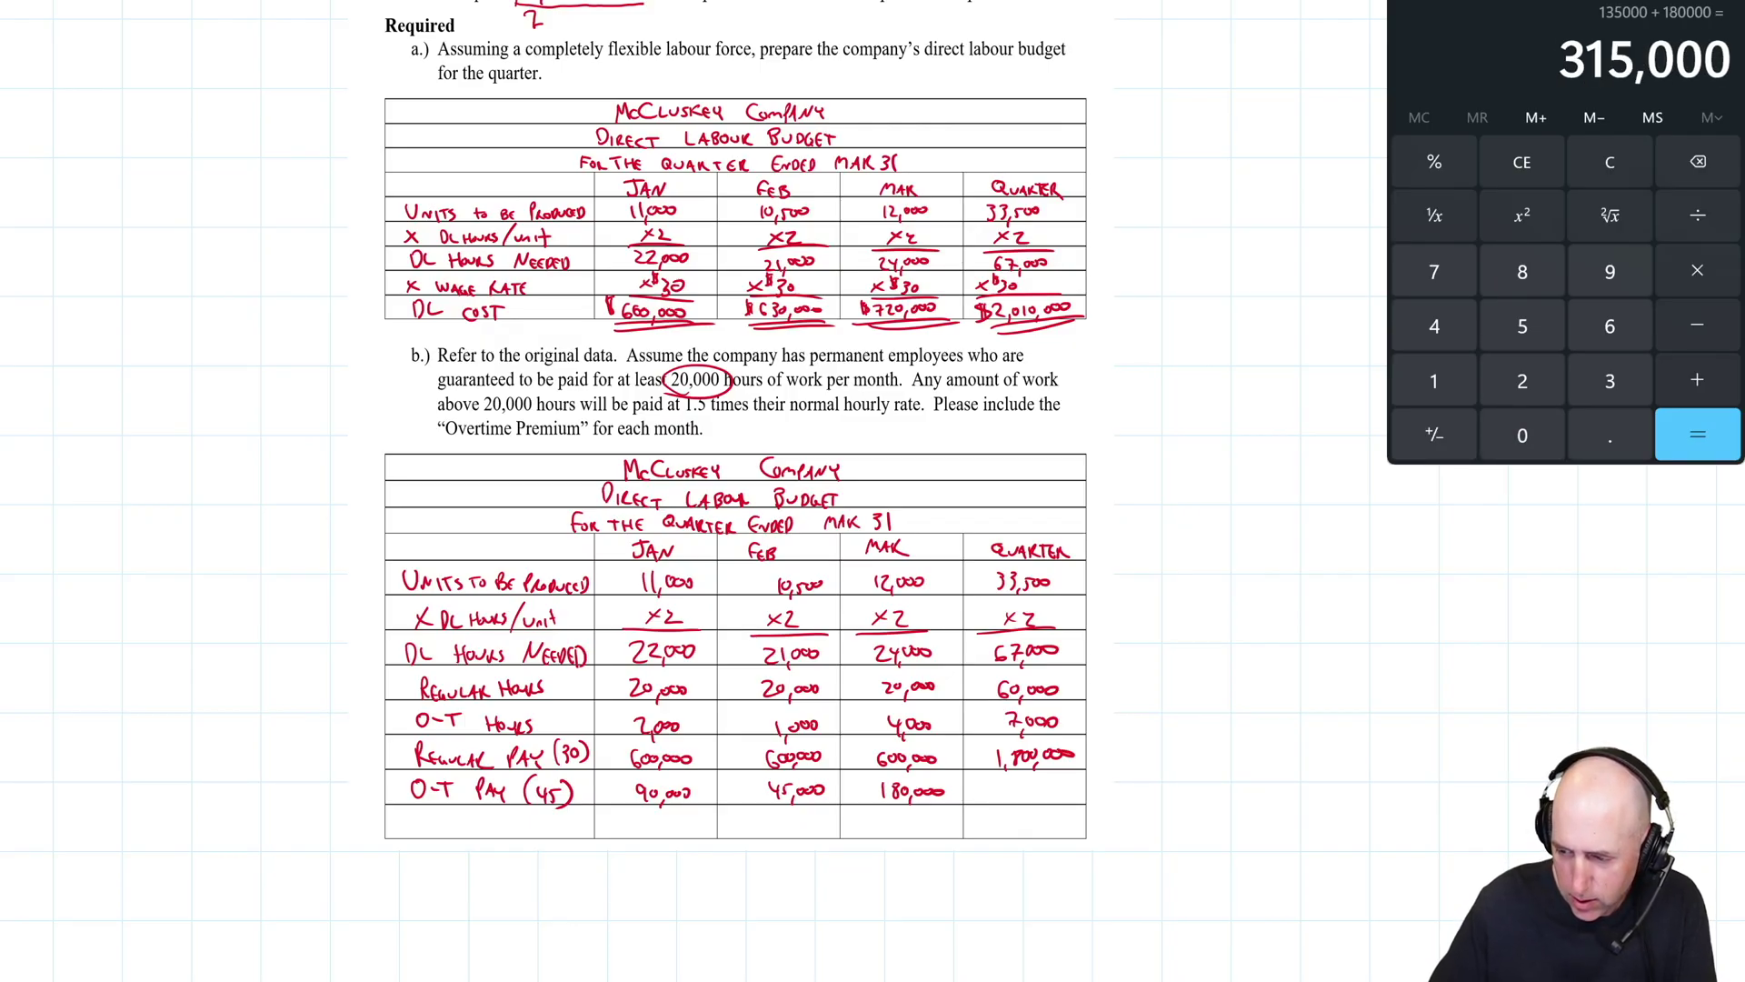
{"action": "left_click_drag", "start_coordinate": [1007, 781], "coordinate": [1063, 788]}
{"action": "left_click_drag", "start_coordinate": [1077, 784], "coordinate": [1074, 787]}
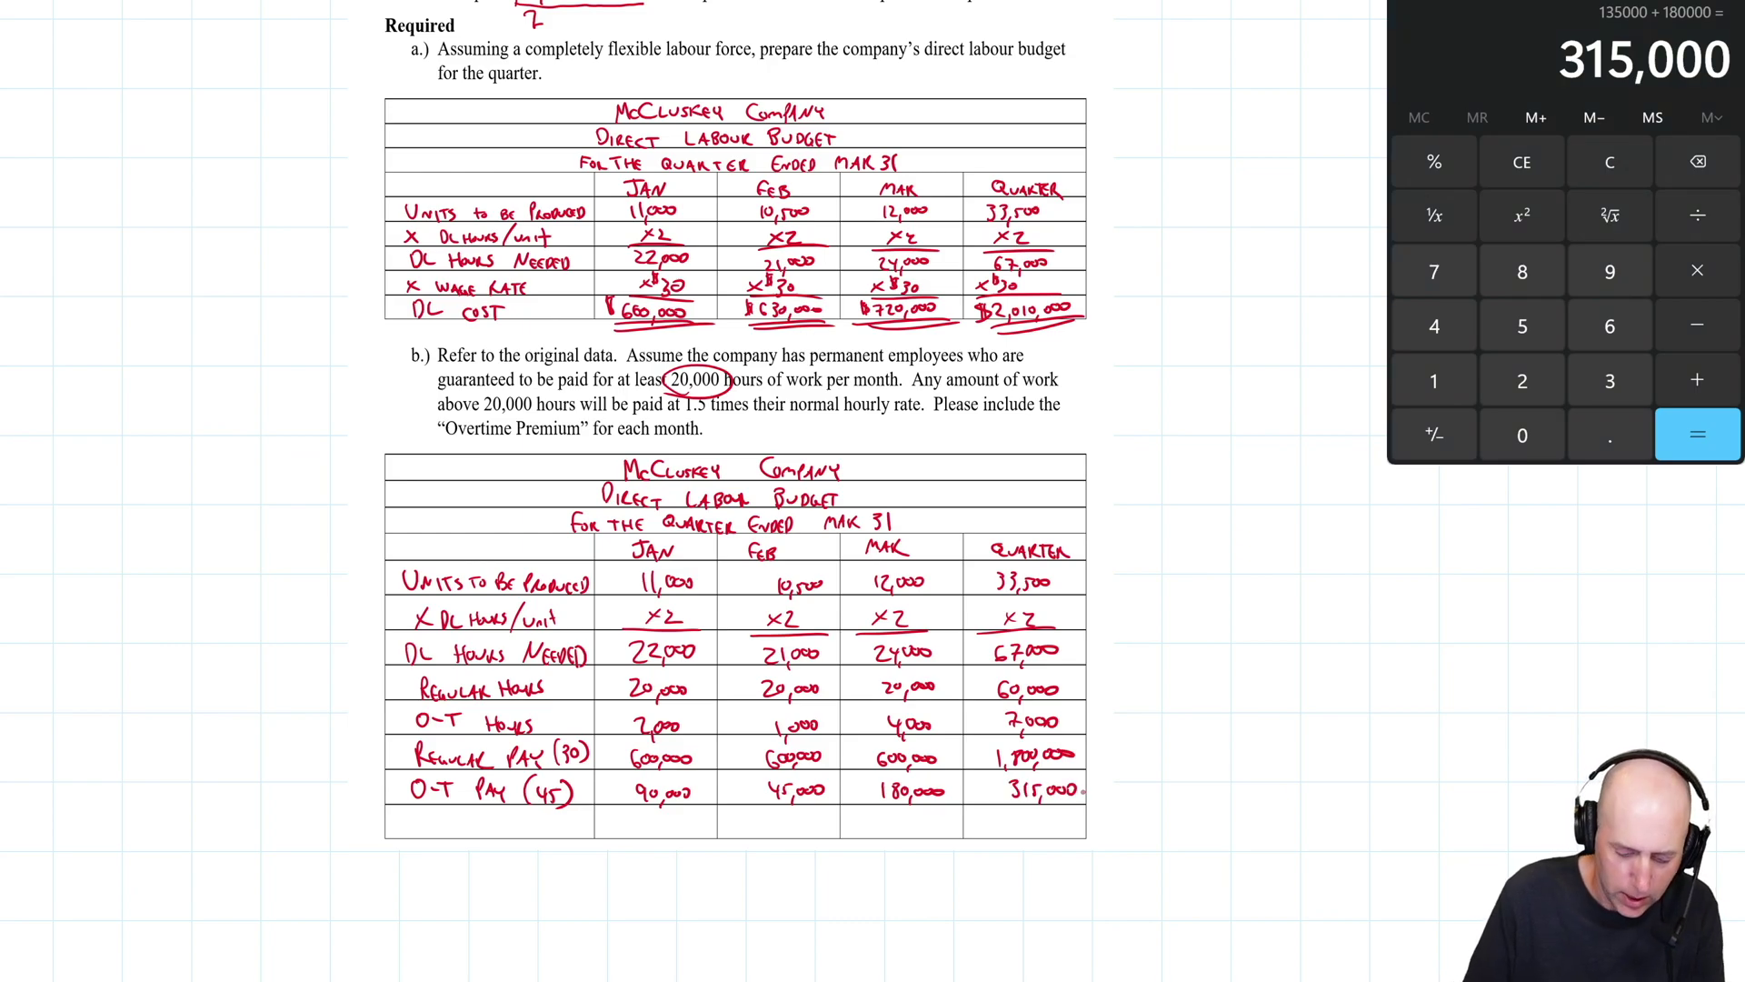
Step: Label the bottom row TOTAL and ink $690,000 for January and $645,000 for February
{"action": "mouse_move", "coordinate": [411, 815]}
{"action": "left_mouse_down"}
{"action": "mouse_move", "coordinate": [414, 837]}
{"action": "mouse_move", "coordinate": [549, 832]}
{"action": "mouse_move", "coordinate": [707, 803]}
{"action": "mouse_move", "coordinate": [634, 834]}
{"action": "mouse_move", "coordinate": [660, 821]}
{"action": "left_mouse_up"}
{"action": "left_click_drag", "start_coordinate": [670, 832], "coordinate": [674, 832]}
{"action": "left_click_drag", "start_coordinate": [684, 826], "coordinate": [688, 832]}
{"action": "mouse_move", "coordinate": [698, 825]}
{"action": "left_mouse_down"}
{"action": "mouse_move", "coordinate": [612, 833]}
{"action": "mouse_move", "coordinate": [715, 858]}
{"action": "mouse_move", "coordinate": [810, 831]}
{"action": "left_mouse_up"}
{"action": "mouse_move", "coordinate": [823, 823]}
{"action": "left_mouse_down"}
{"action": "mouse_move", "coordinate": [830, 854]}
{"action": "mouse_move", "coordinate": [745, 830]}
{"action": "left_mouse_up"}
{"action": "left_click_drag", "start_coordinate": [750, 811], "coordinate": [746, 832]}
Step: Ink March's $780,000 total with double underline and begin the quarter's $2,115,000 total
{"action": "left_click_drag", "start_coordinate": [879, 817], "coordinate": [883, 837]}
{"action": "left_click_drag", "start_coordinate": [900, 818], "coordinate": [914, 823]}
{"action": "left_click_drag", "start_coordinate": [925, 827], "coordinate": [928, 833]}
{"action": "left_click_drag", "start_coordinate": [936, 823], "coordinate": [945, 832]}
{"action": "left_click_drag", "start_coordinate": [877, 844], "coordinate": [950, 841]}
{"action": "mouse_move", "coordinate": [881, 855]}
{"action": "left_mouse_down"}
{"action": "mouse_move", "coordinate": [940, 852]}
{"action": "mouse_move", "coordinate": [859, 832]}
{"action": "left_mouse_up"}
{"action": "left_click_drag", "start_coordinate": [863, 811], "coordinate": [856, 832]}
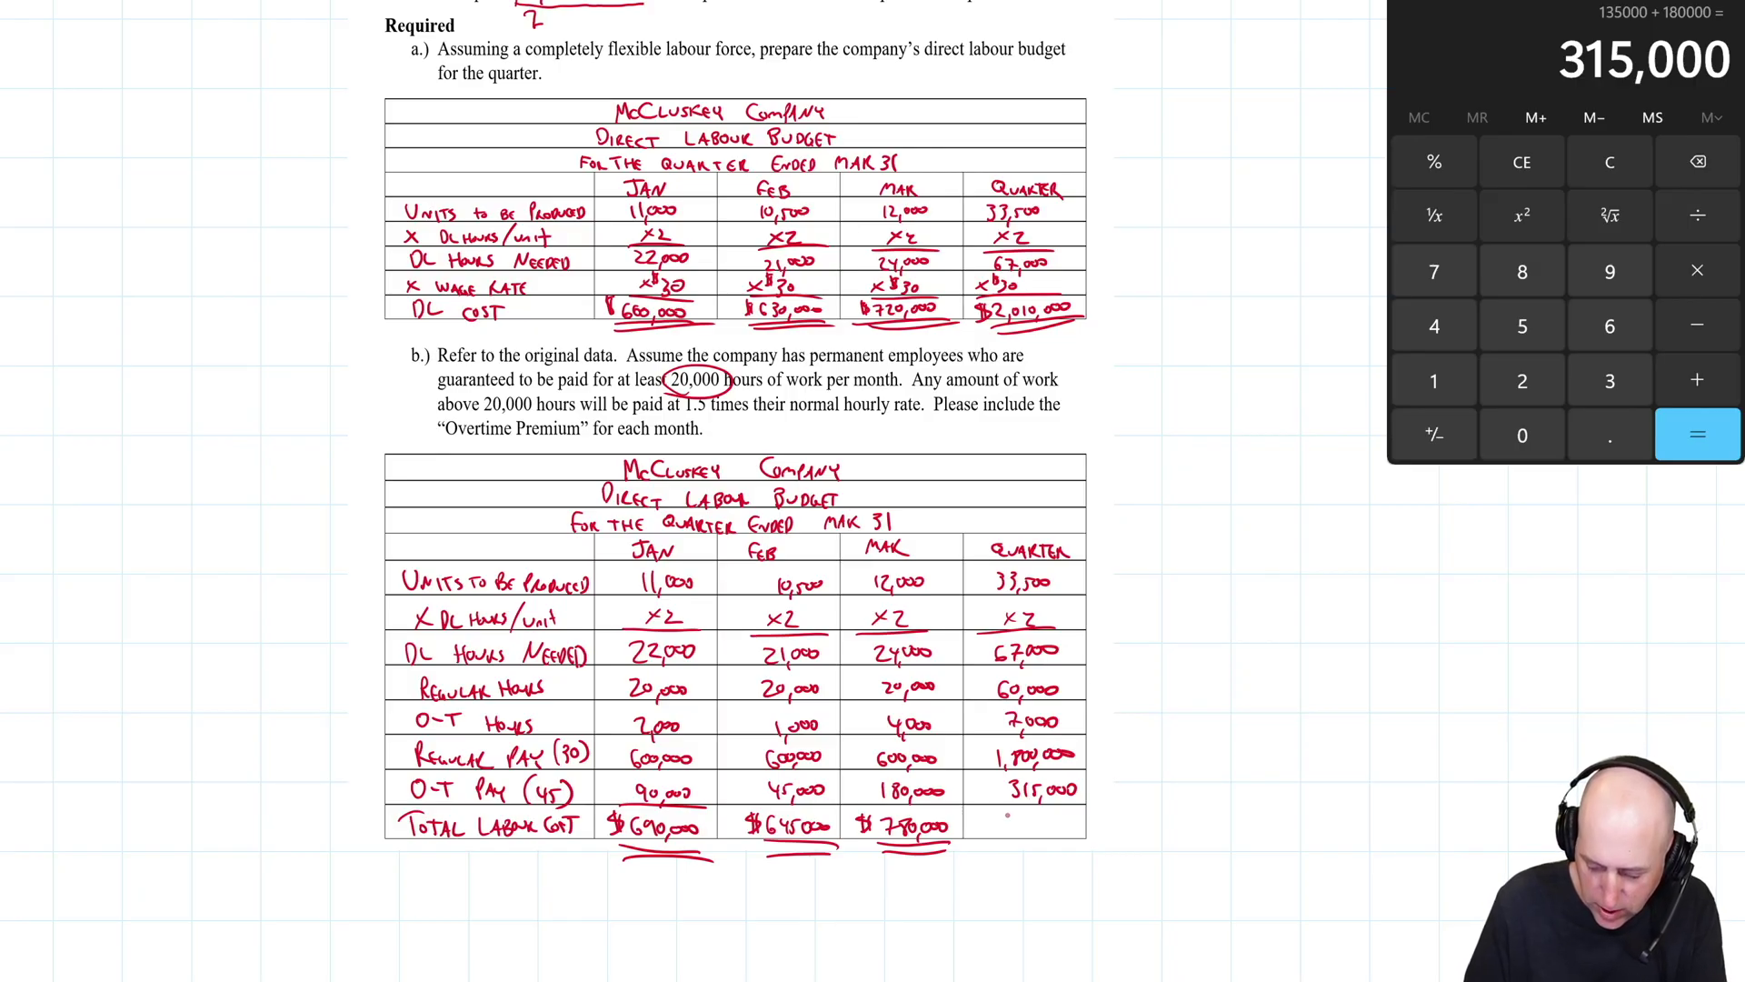
{"action": "left_click_drag", "start_coordinate": [996, 819], "coordinate": [1011, 835]}
{"action": "mouse_move", "coordinate": [1013, 829]}
{"action": "left_mouse_down"}
{"action": "mouse_move", "coordinate": [1094, 836]}
{"action": "mouse_move", "coordinate": [981, 832]}
{"action": "left_mouse_up"}
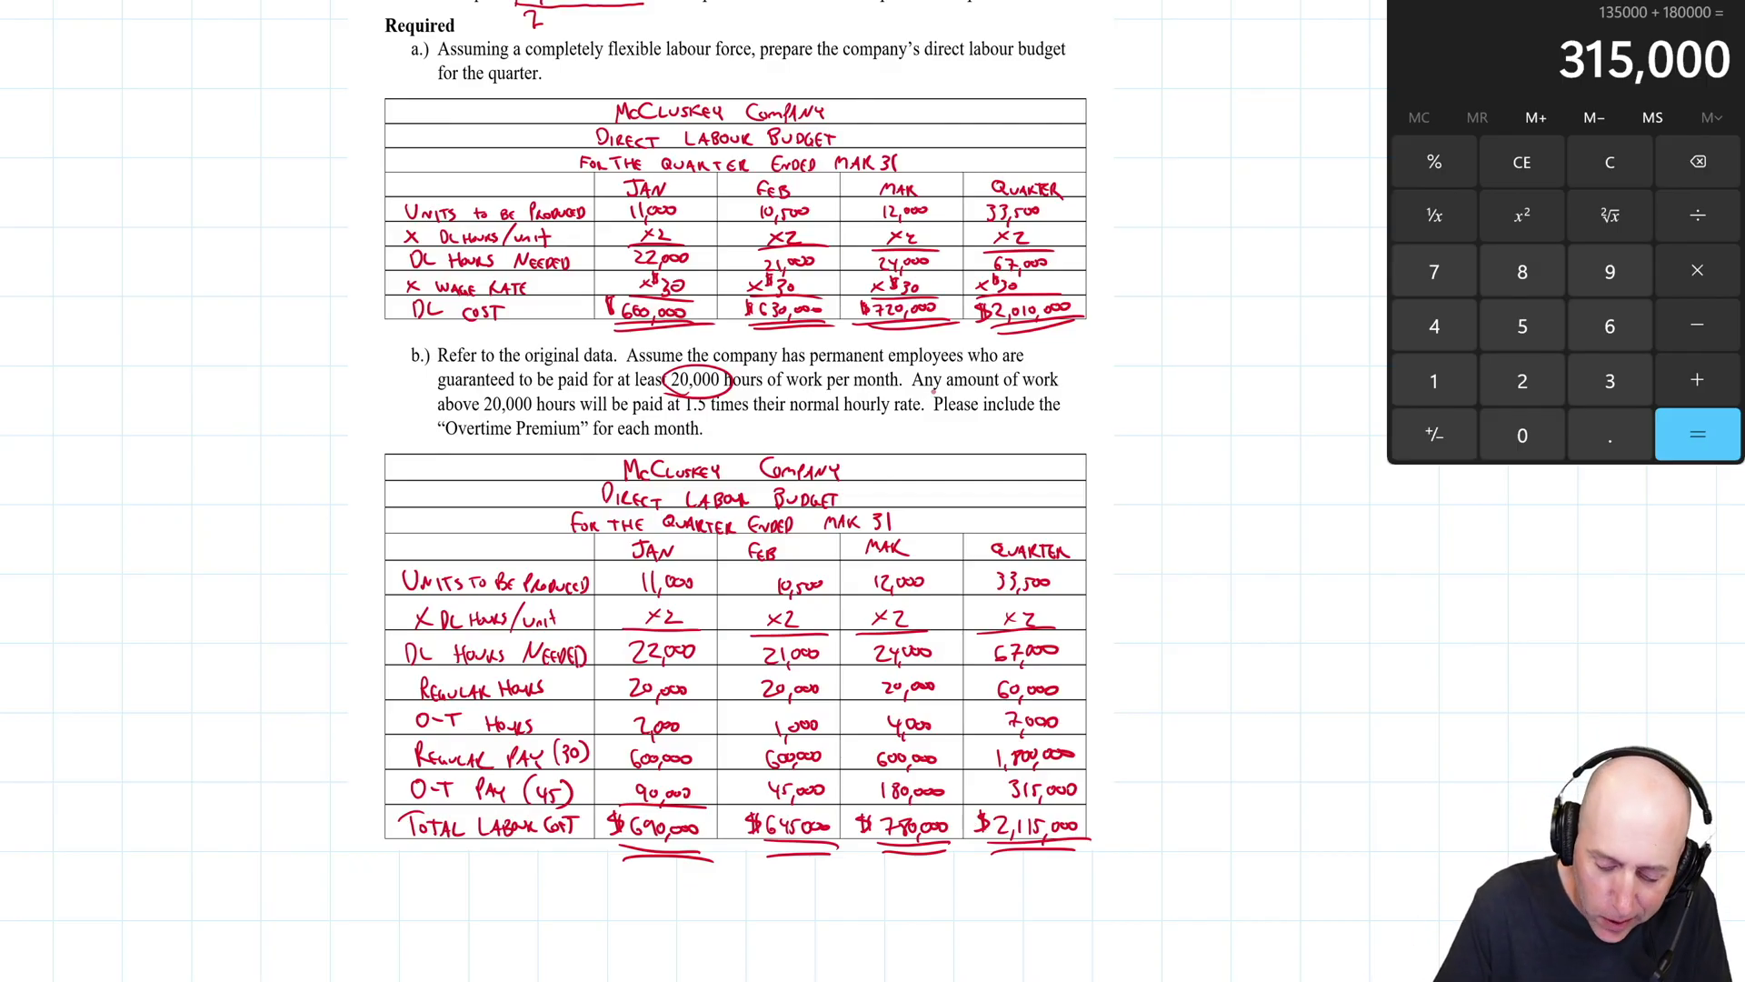
Step: Bracket the overtime premium sentence, mark the O-T PAY (45) row, and write 30,000 below January
{"action": "left_click_drag", "start_coordinate": [932, 392], "coordinate": [941, 415]}
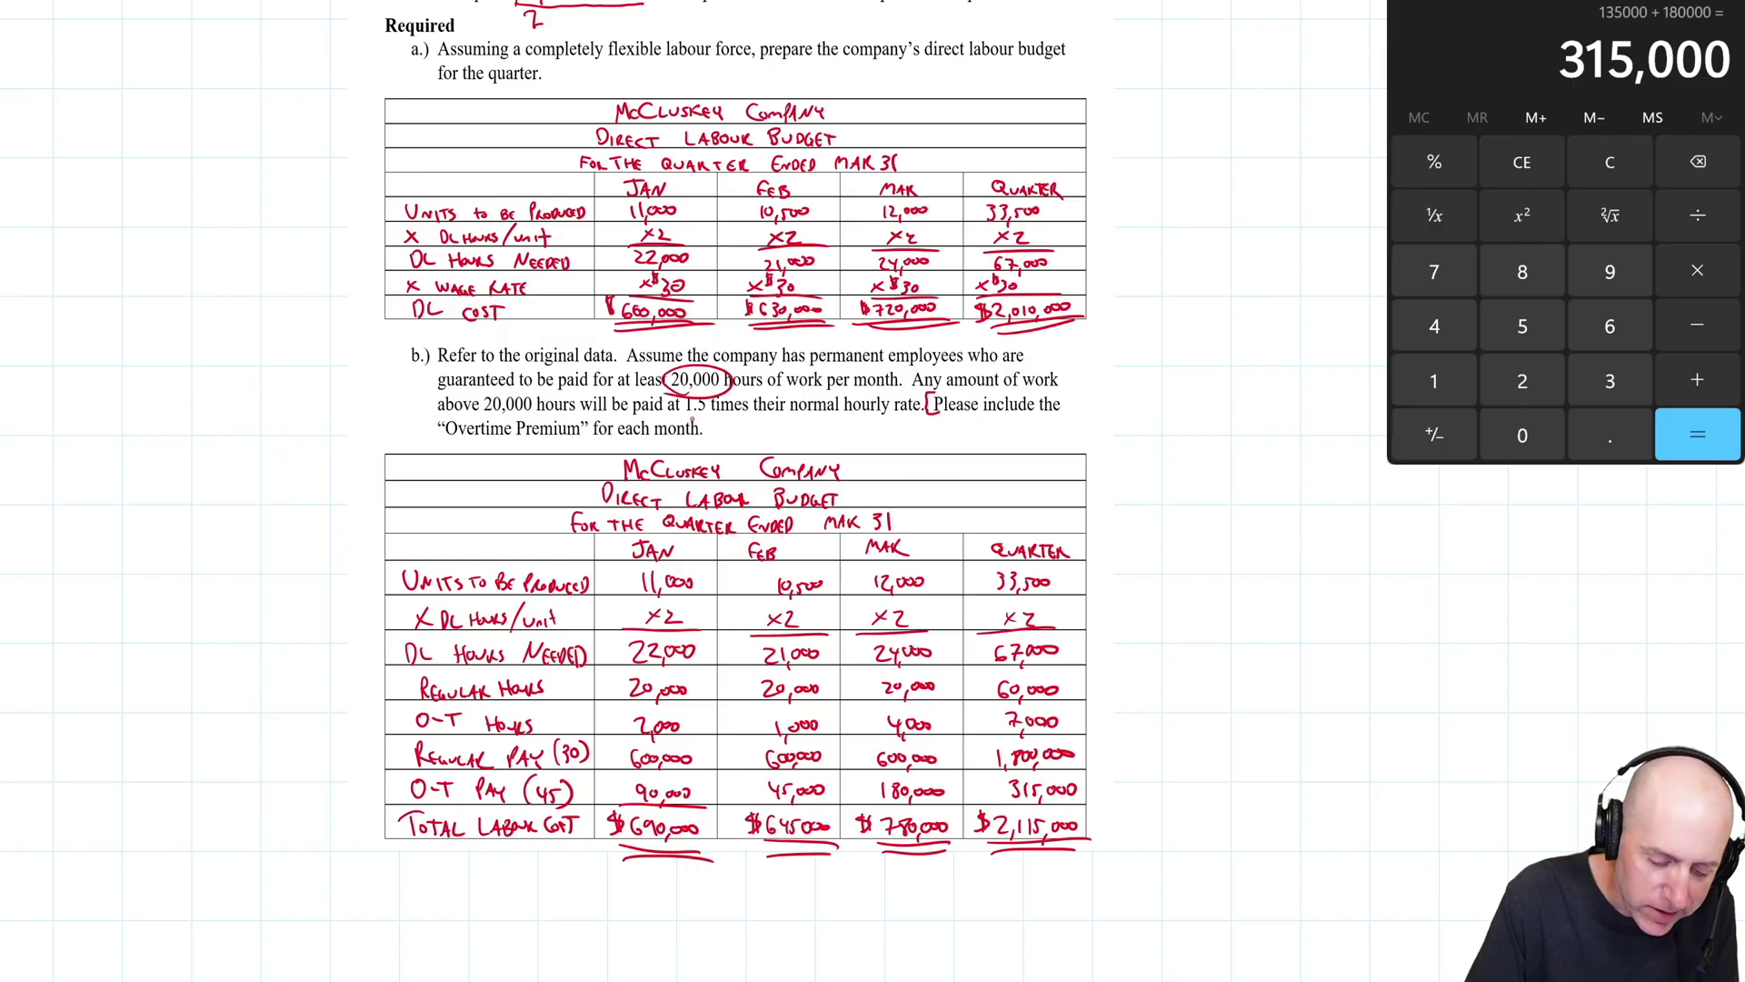
{"action": "left_click_drag", "start_coordinate": [706, 418], "coordinate": [712, 445]}
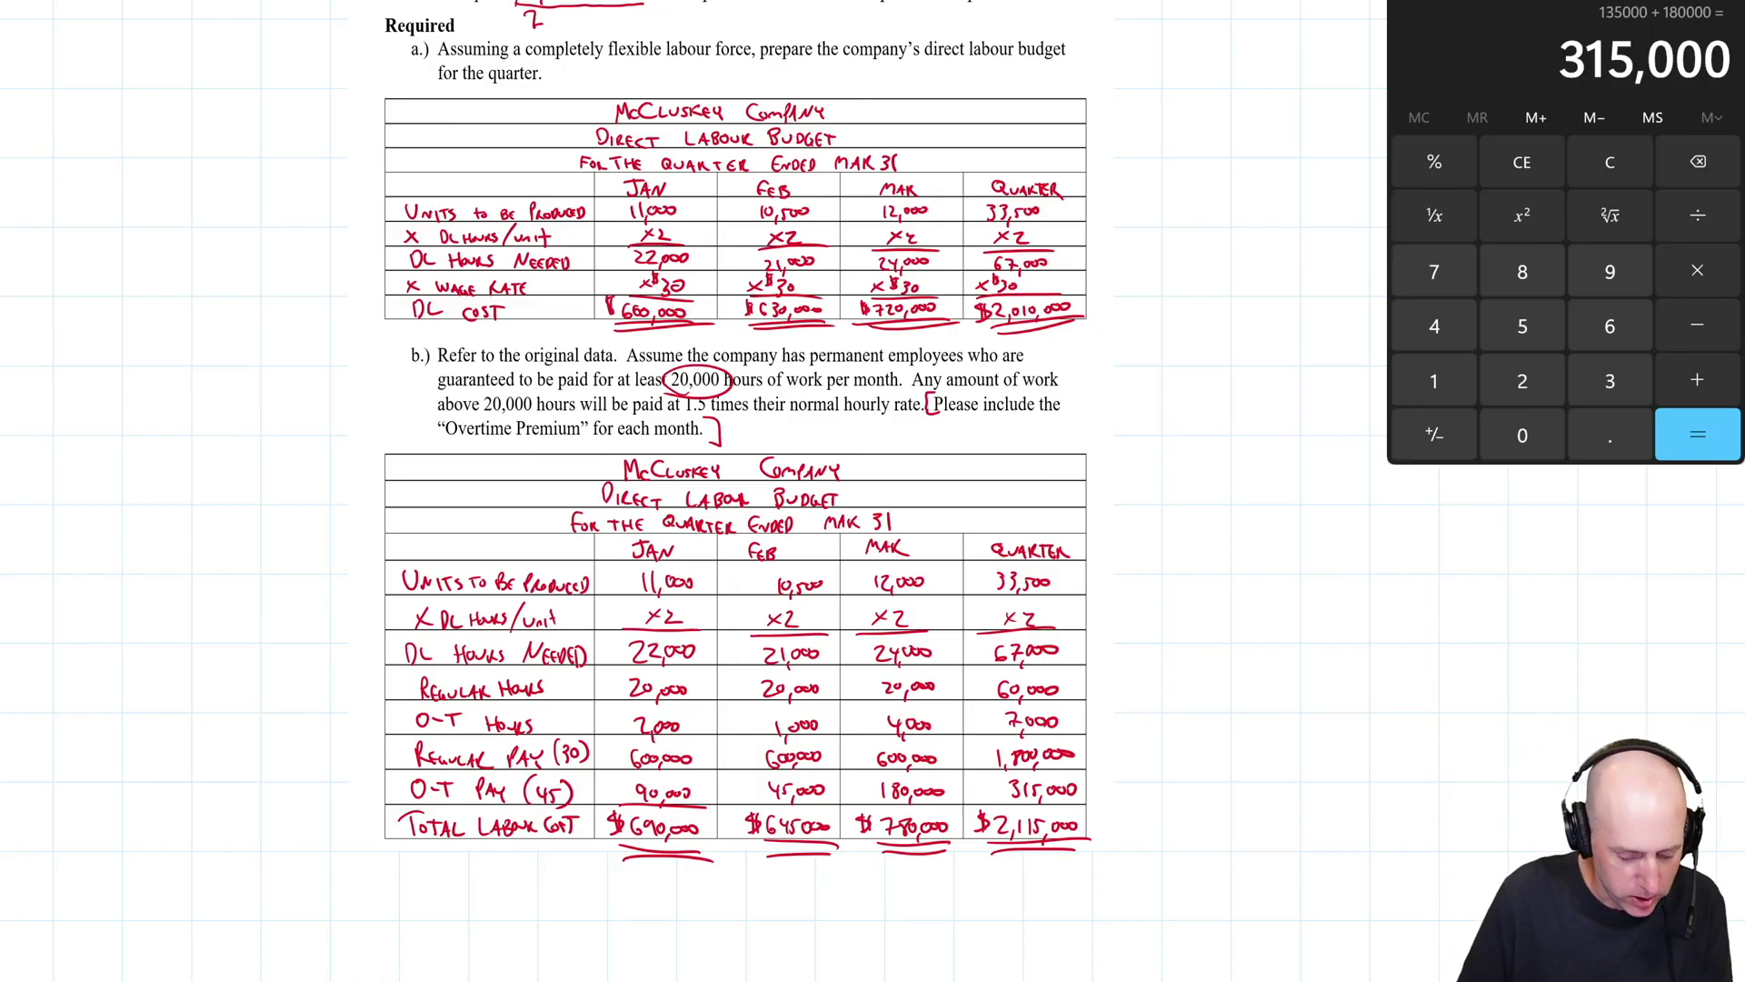
{"action": "left_click_drag", "start_coordinate": [413, 787], "coordinate": [1167, 785]}
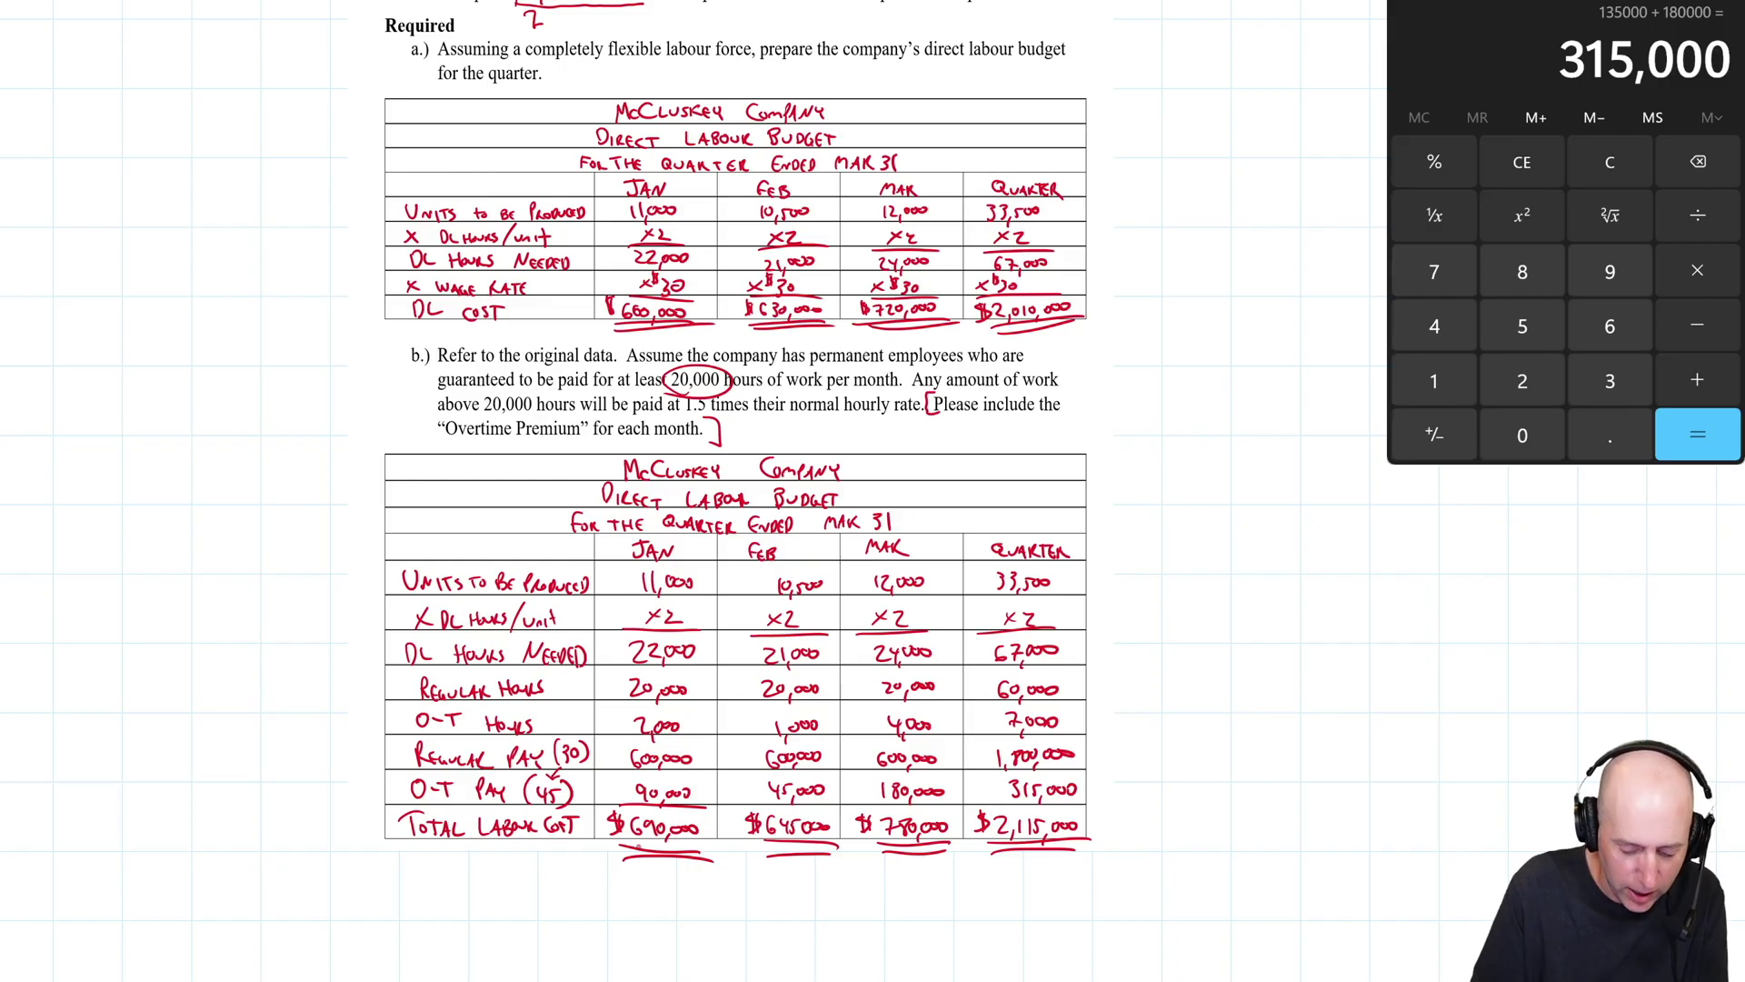
{"action": "mouse_move", "coordinate": [638, 891]}
{"action": "left_mouse_down"}
{"action": "mouse_move", "coordinate": [670, 918]}
{"action": "mouse_move", "coordinate": [700, 905]}
{"action": "left_mouse_up"}
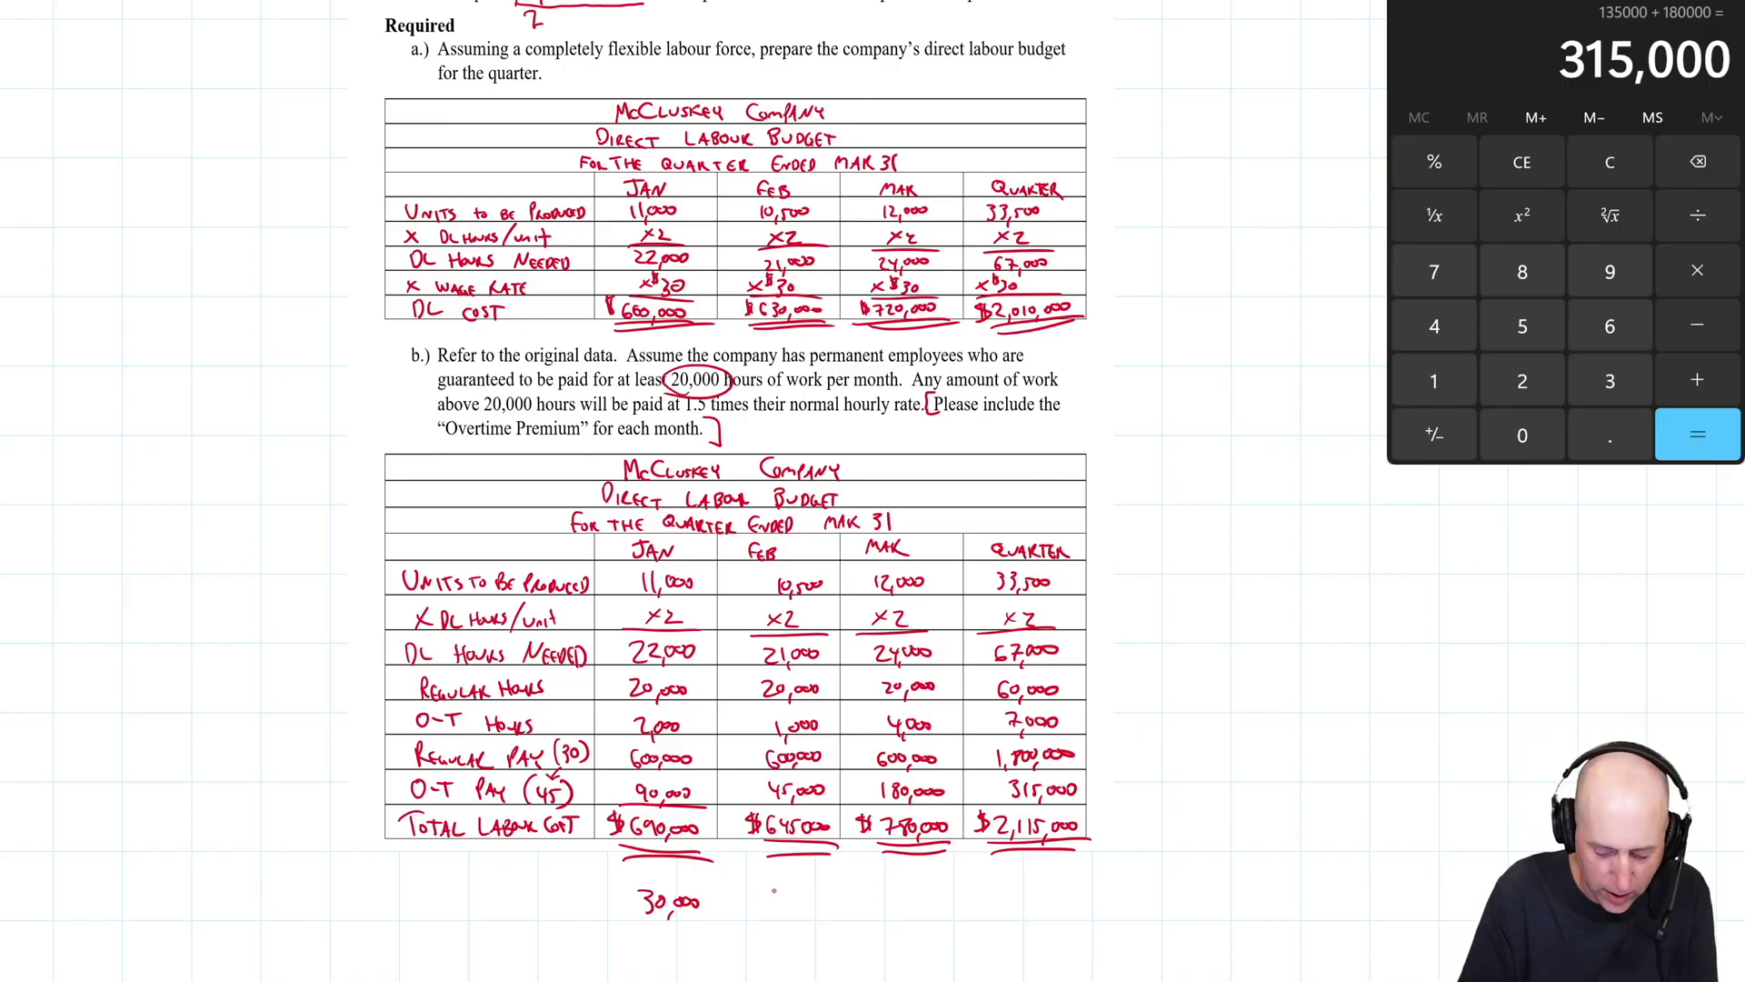
Step: Label the O-T PREMIUM row and ink 15,000, 60,000 and 105,000 under February, March and Quarter
{"action": "left_click_drag", "start_coordinate": [773, 883], "coordinate": [829, 895]}
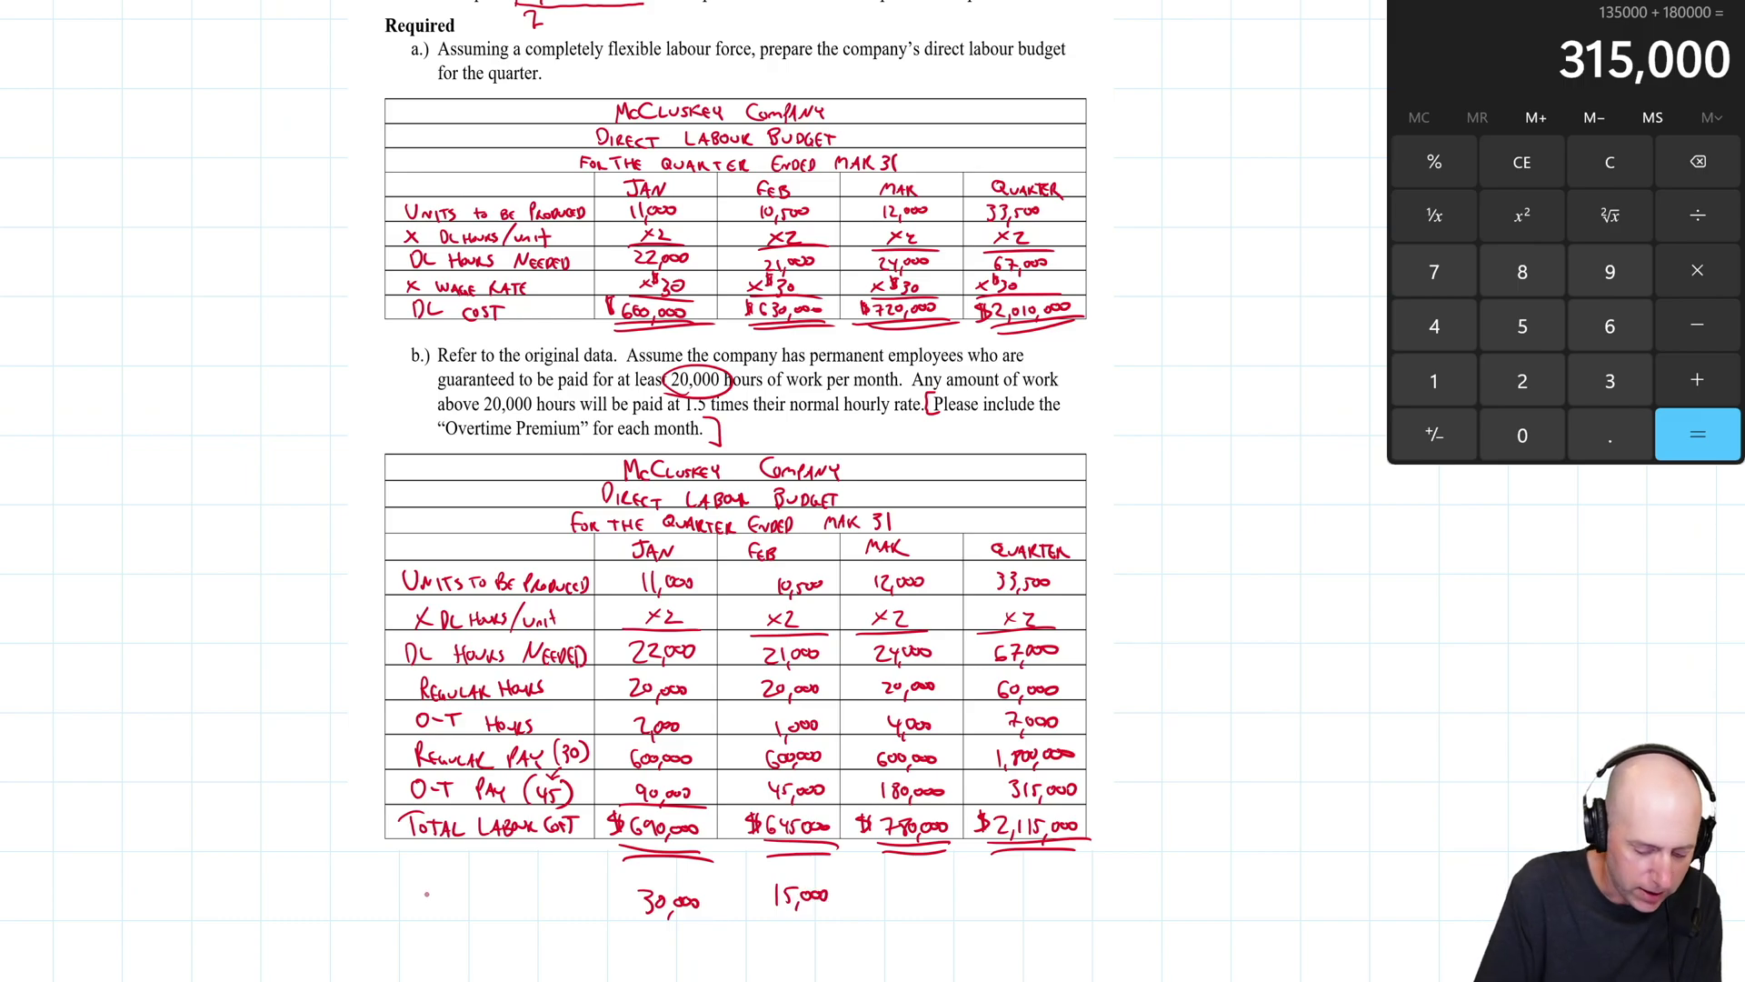
{"action": "left_click_drag", "start_coordinate": [405, 882], "coordinate": [459, 886]}
{"action": "mouse_move", "coordinate": [447, 885]}
{"action": "left_mouse_down"}
{"action": "mouse_move", "coordinate": [446, 903]}
{"action": "mouse_move", "coordinate": [477, 905]}
{"action": "left_mouse_up"}
{"action": "left_click_drag", "start_coordinate": [477, 881], "coordinate": [556, 900]}
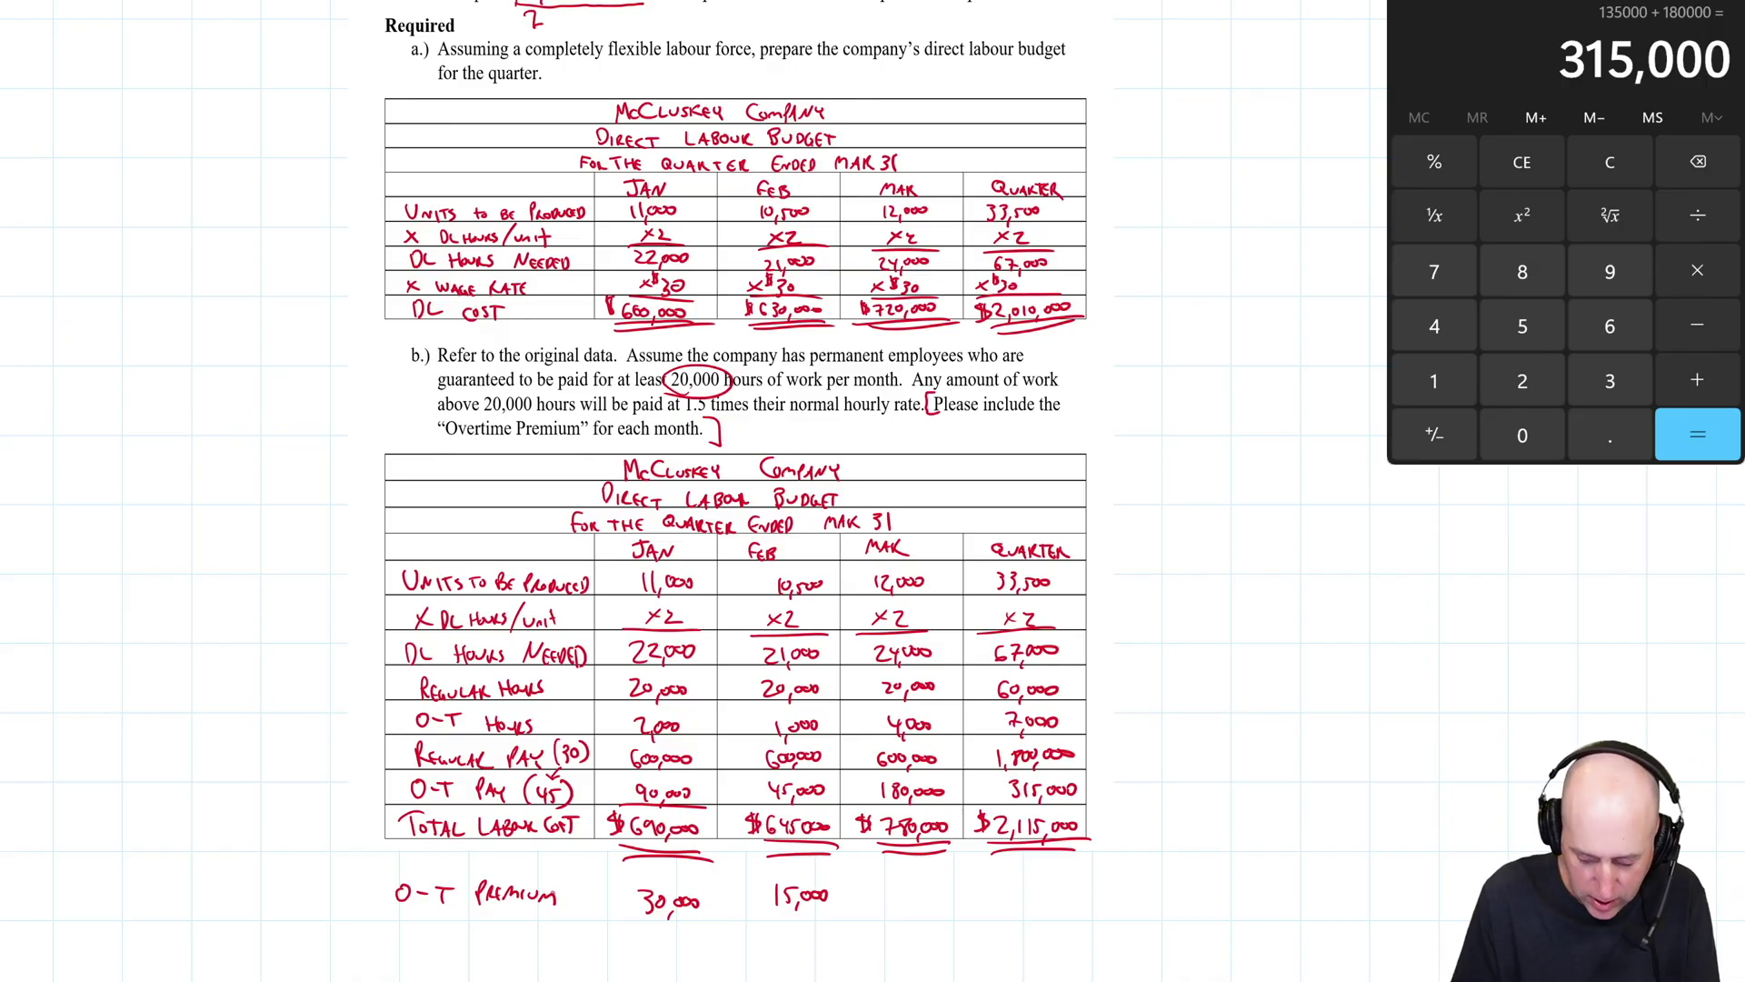
{"action": "left_click_drag", "start_coordinate": [892, 884], "coordinate": [944, 896]}
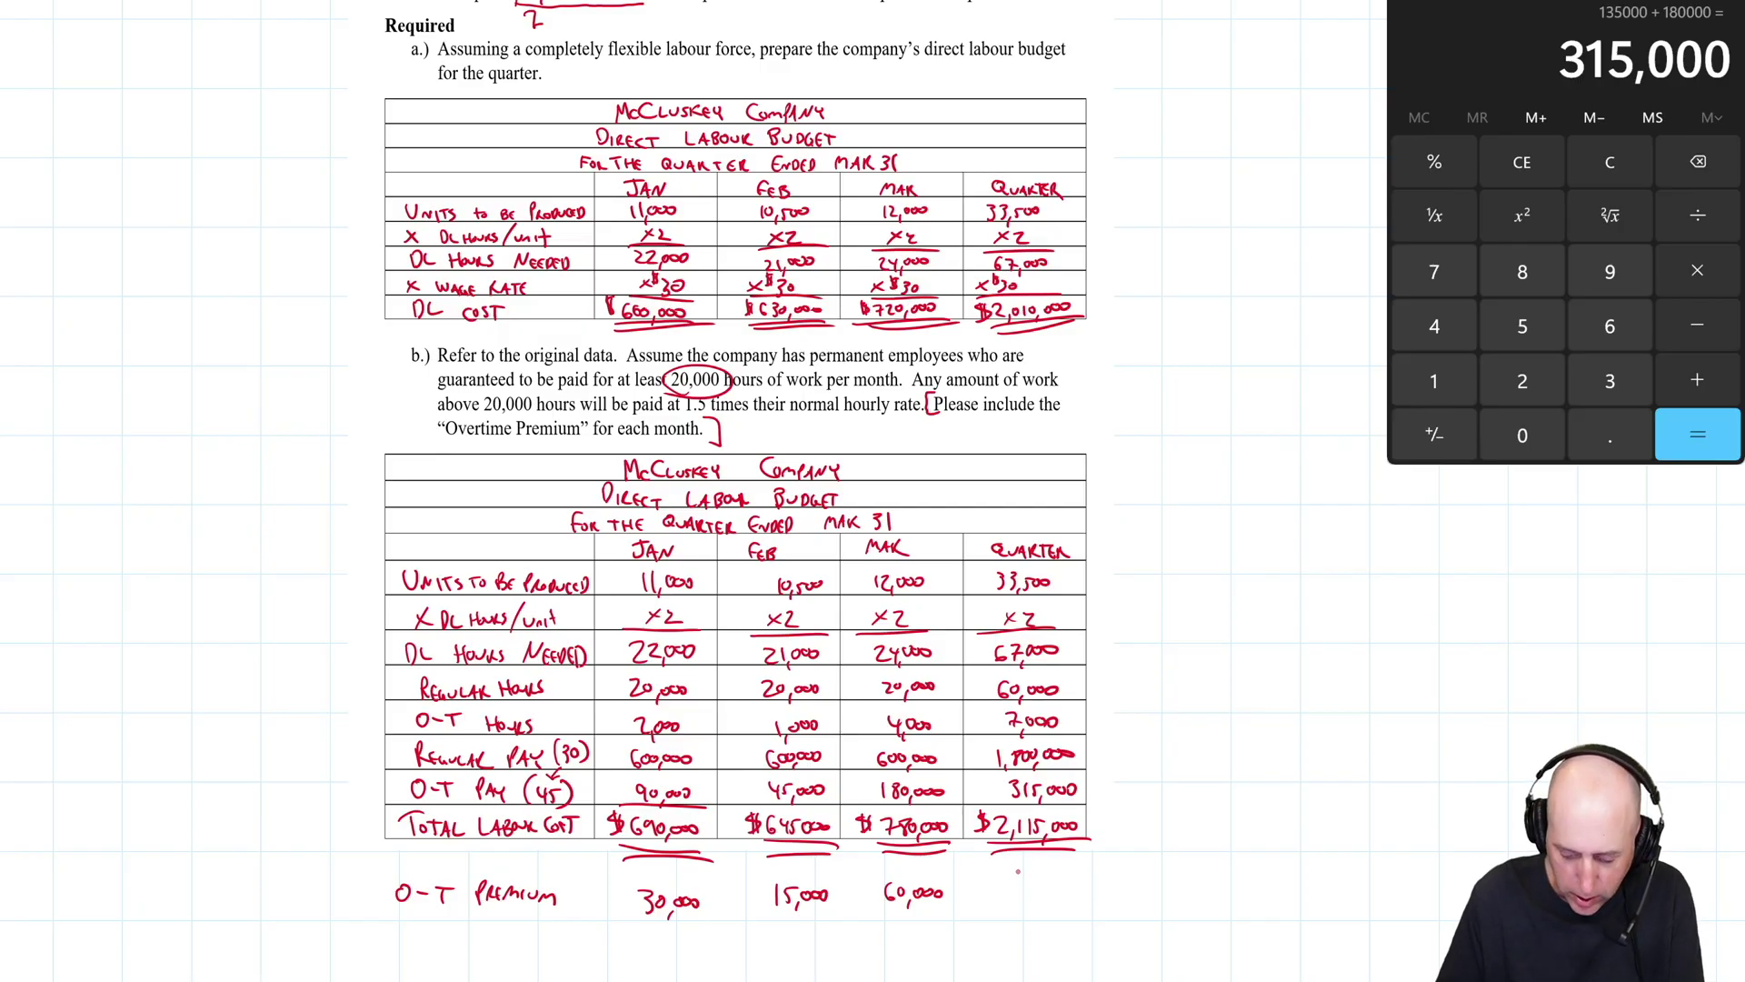
{"action": "mouse_move", "coordinate": [1018, 873]}
{"action": "left_mouse_down"}
{"action": "mouse_move", "coordinate": [1047, 892]}
{"action": "mouse_move", "coordinate": [1078, 878]}
{"action": "left_mouse_up"}
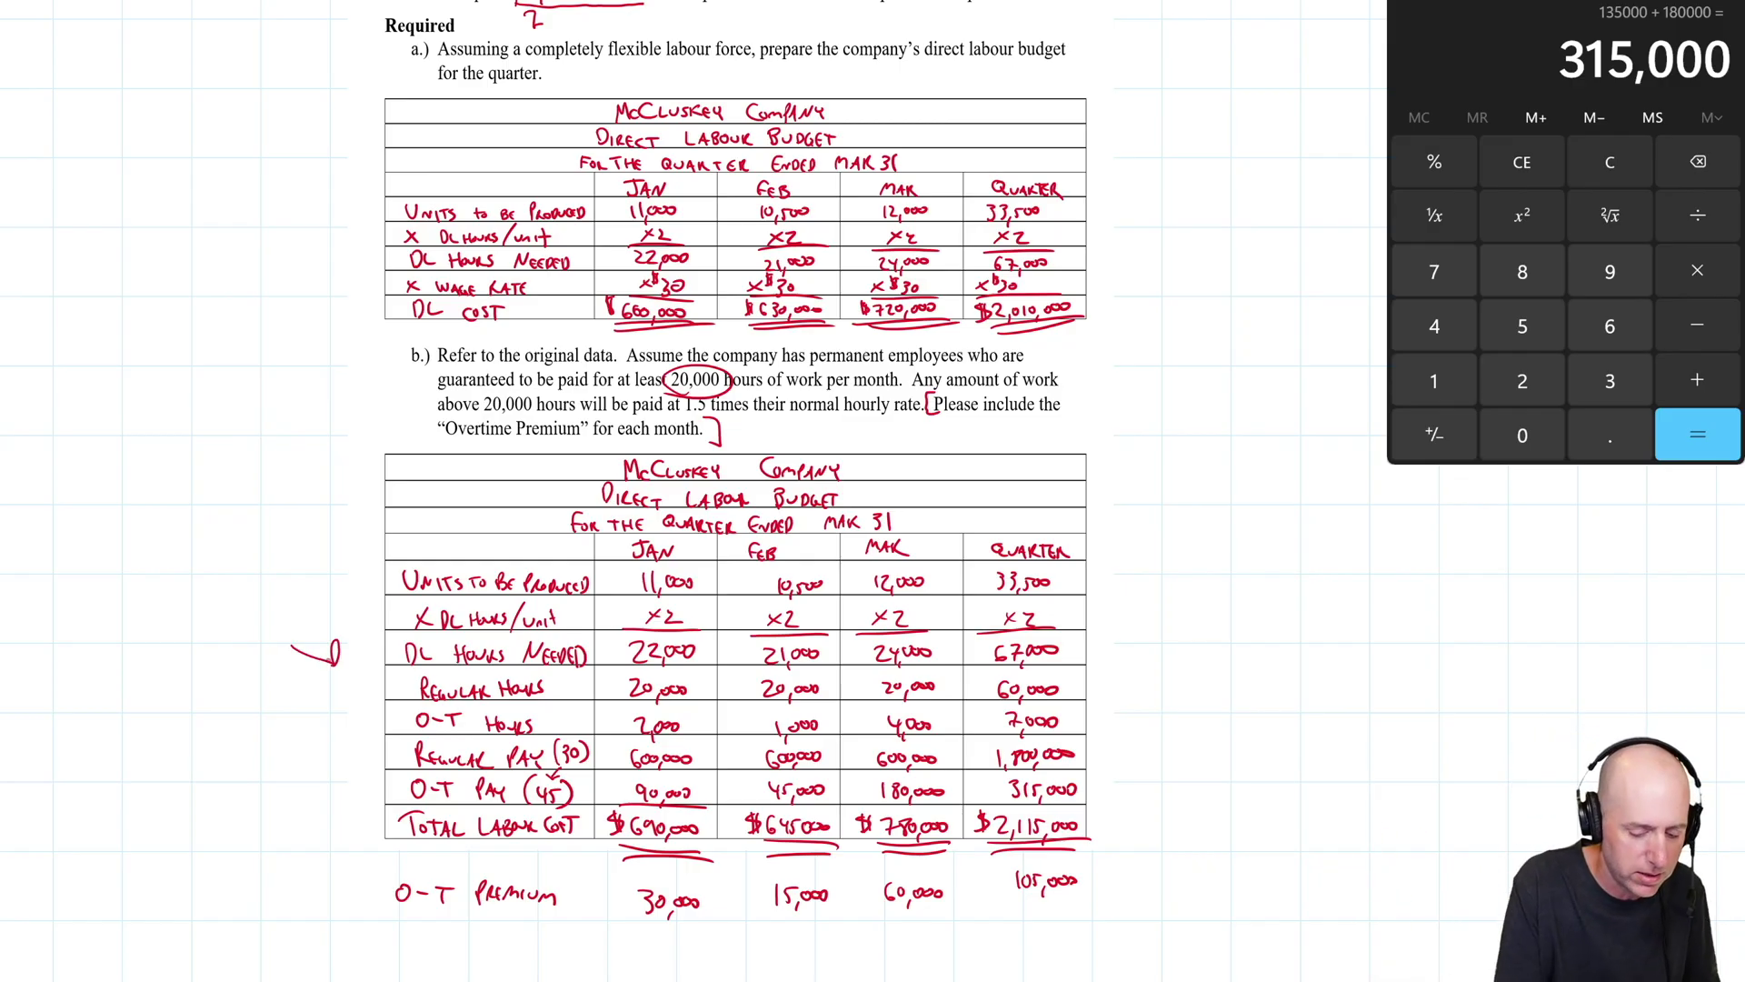
{"action": "left_click_drag", "start_coordinate": [343, 894], "coordinate": [370, 891]}
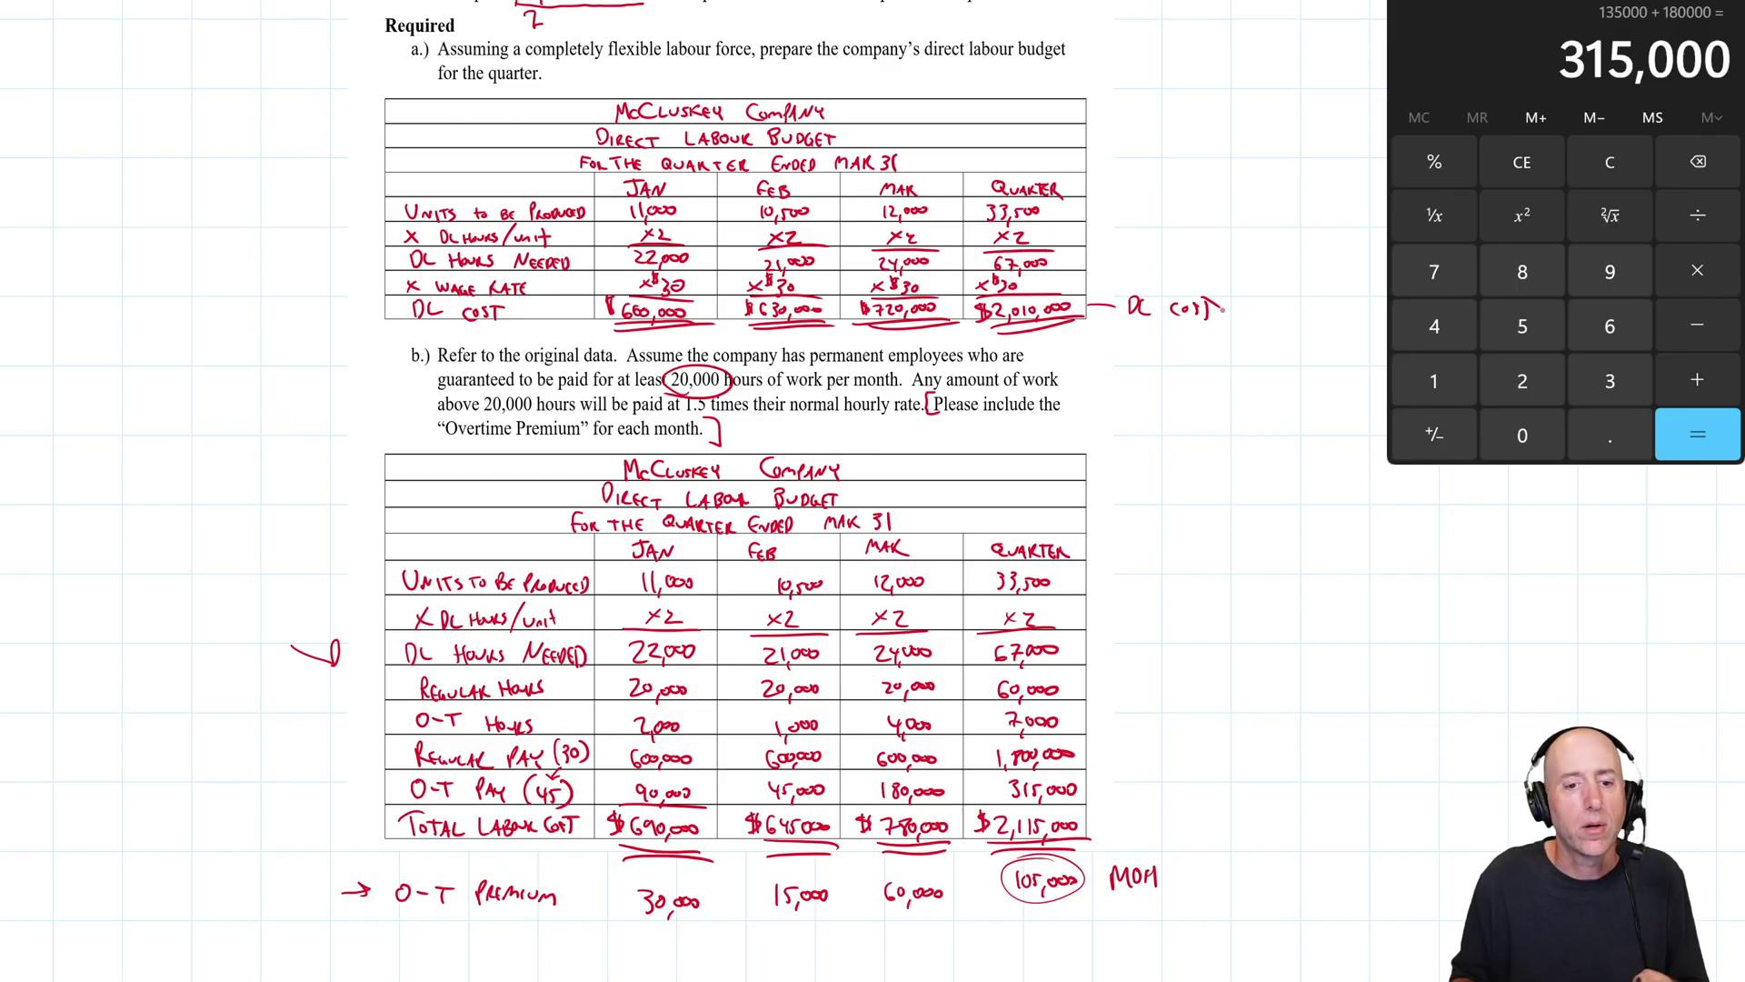
Step: Scroll down the page to view the finished annotations on both budgets
{"action": "scroll", "coordinate": [691, 491], "scroll_direction": "down", "scroll_amount": 3}
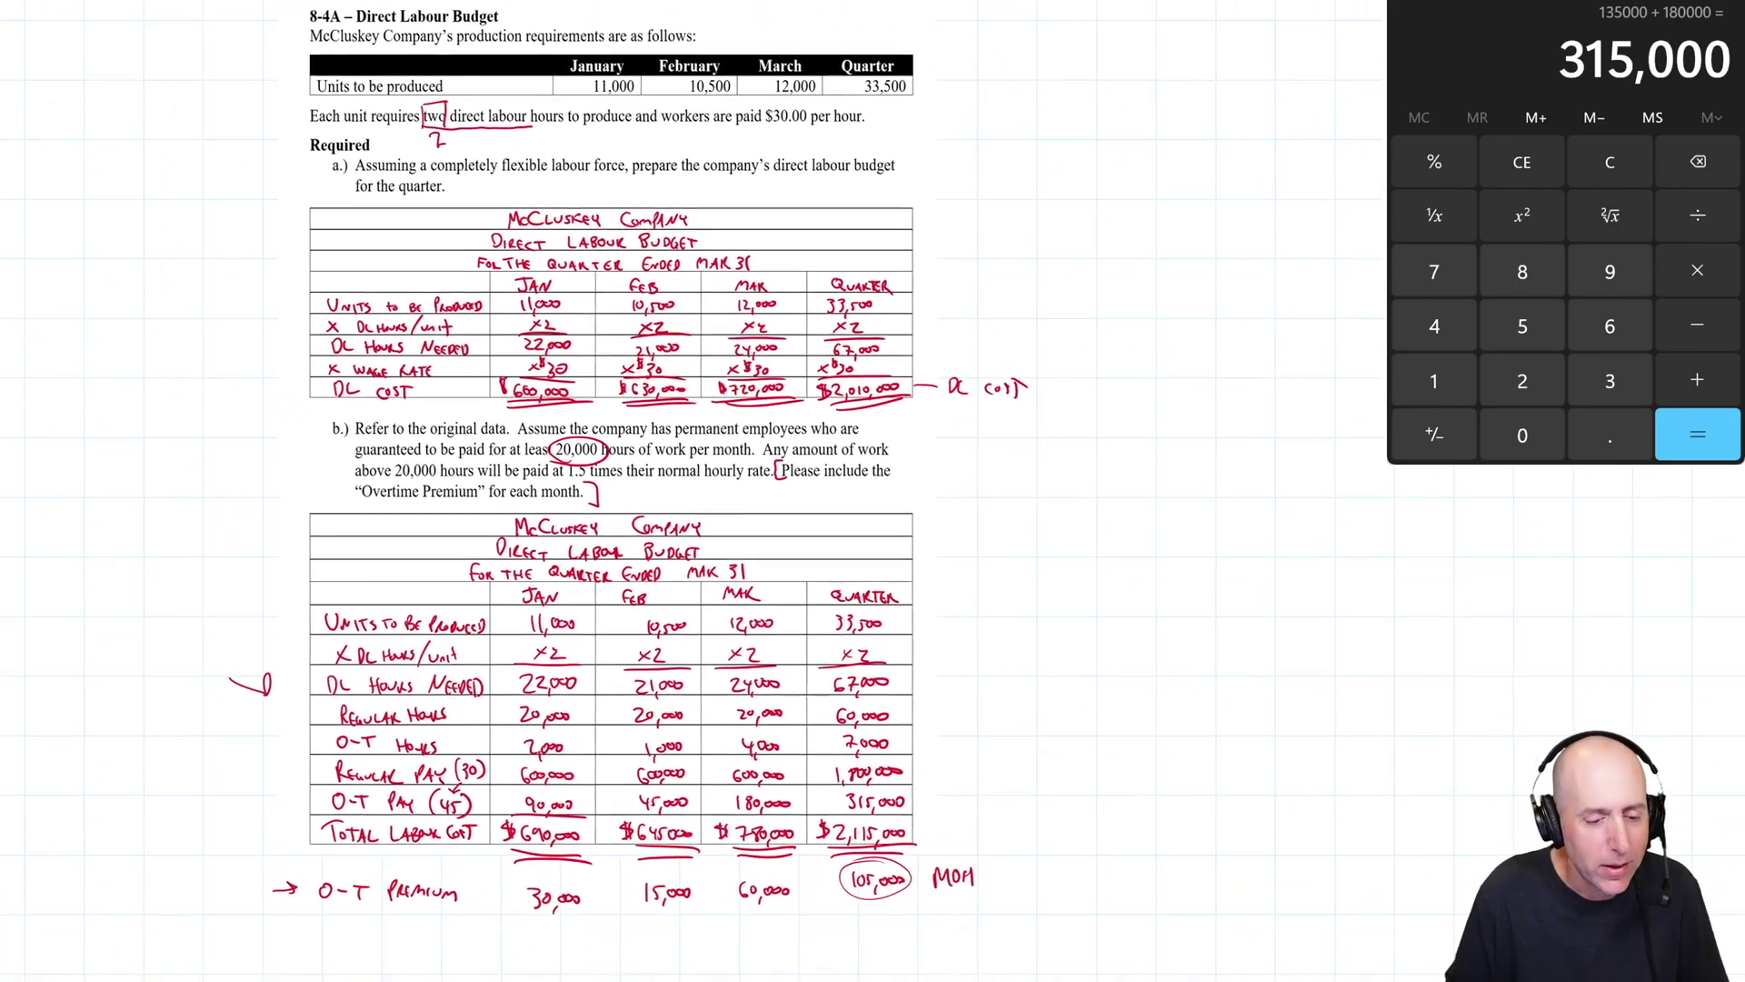